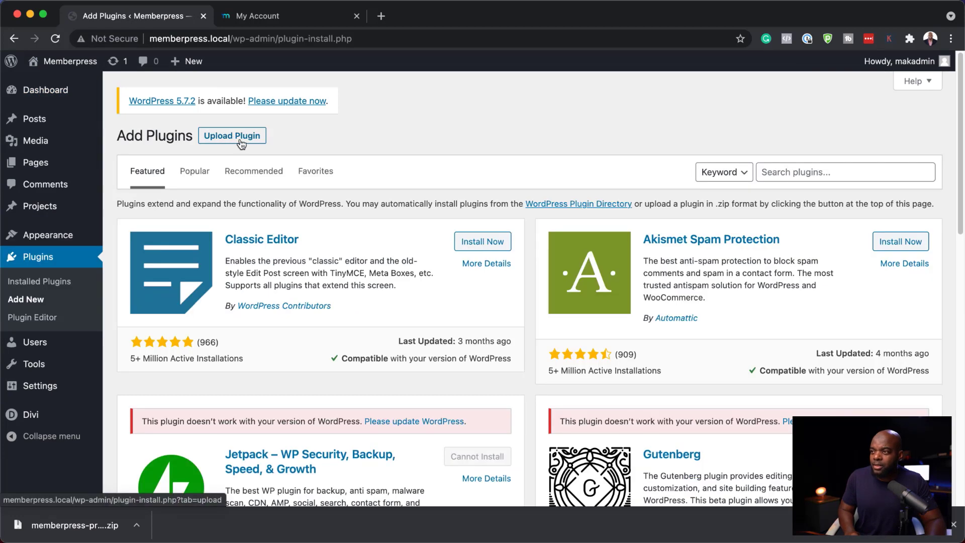
Upload, install and activate the MemberPress Pro plugin from the memberpress-pro-1.9.17 (1).zip file
left_click(234, 140)
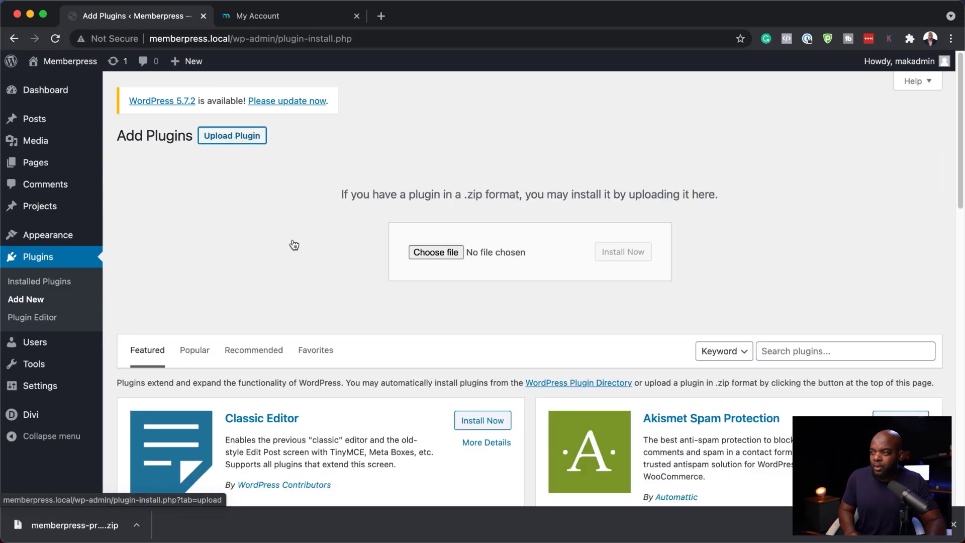
left_click(447, 256)
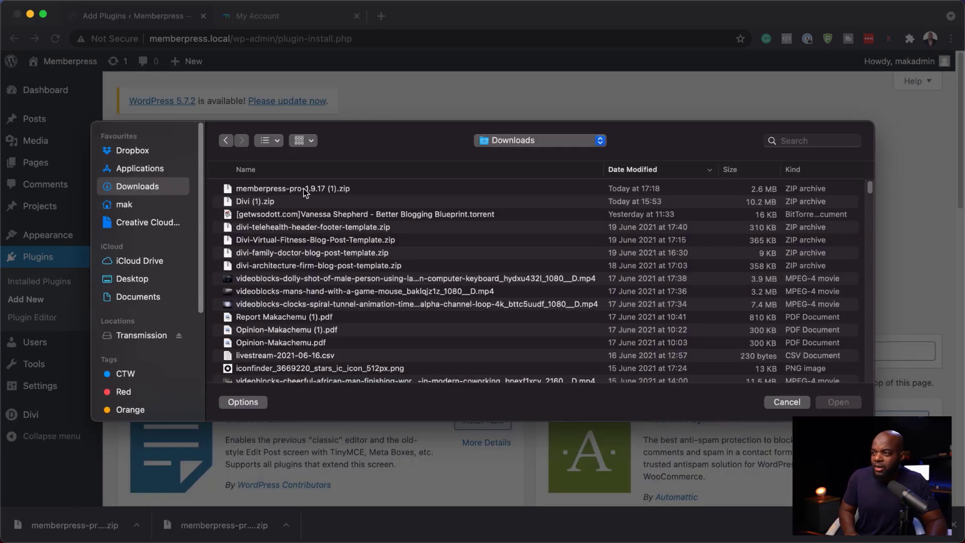
double_click(304, 189)
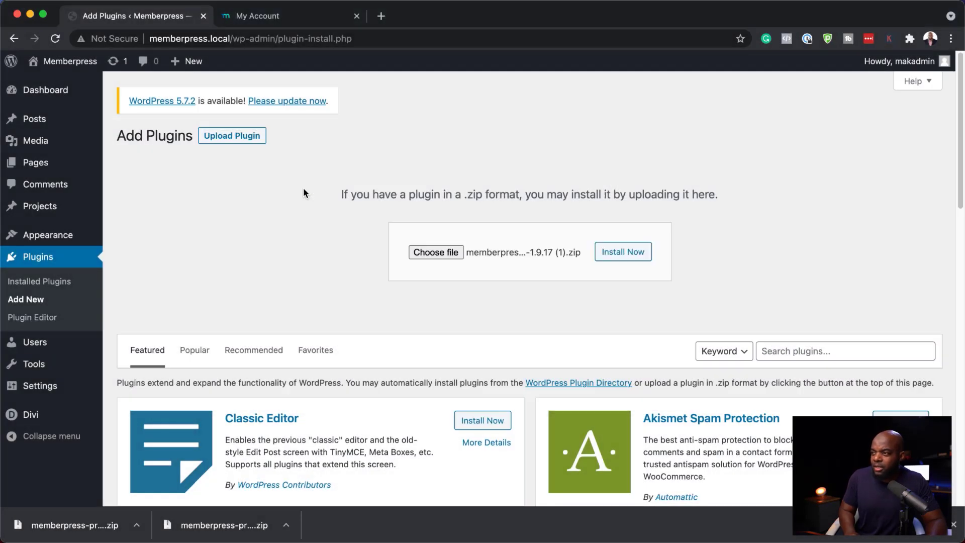
left_click(635, 253)
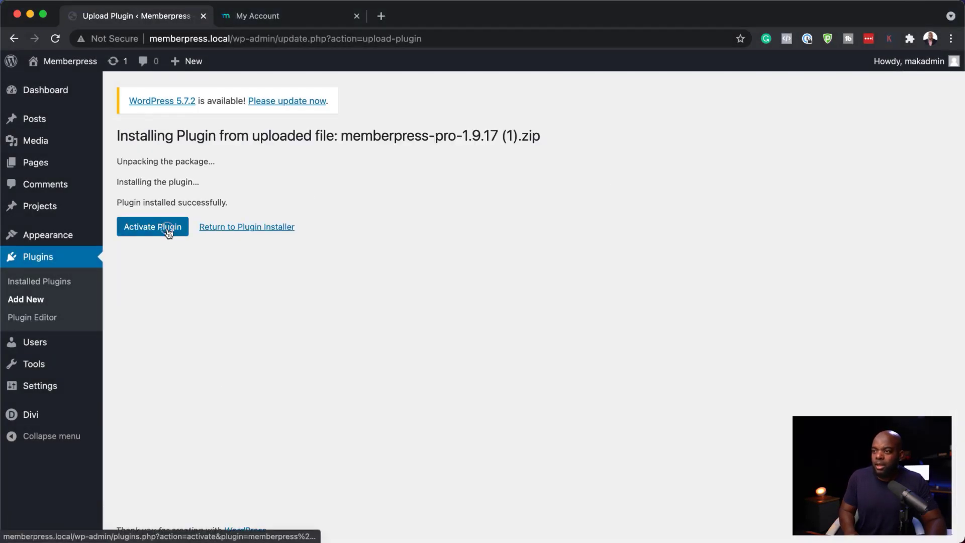
left_click(169, 232)
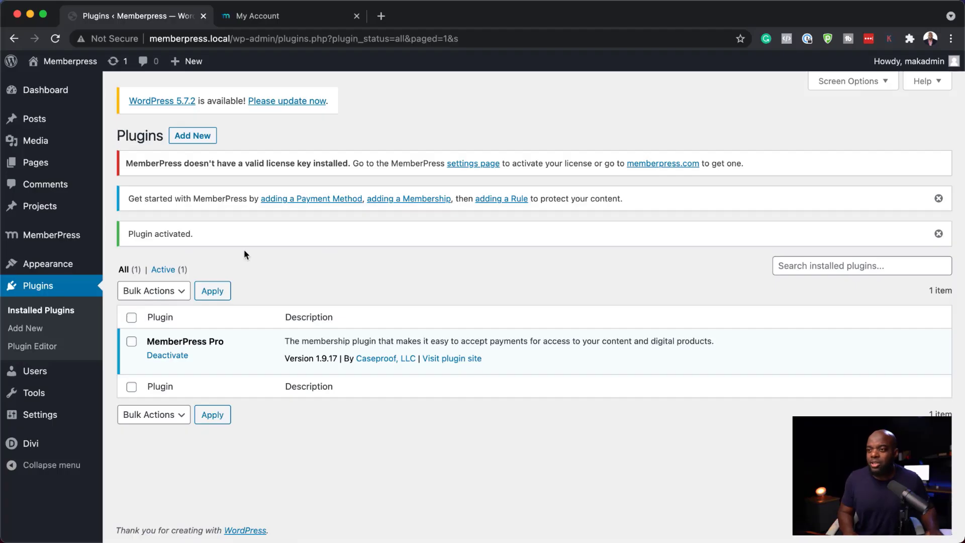
Open MemberPress settings, paste the license key into the License Key field and activate it
mouse_move(51, 237)
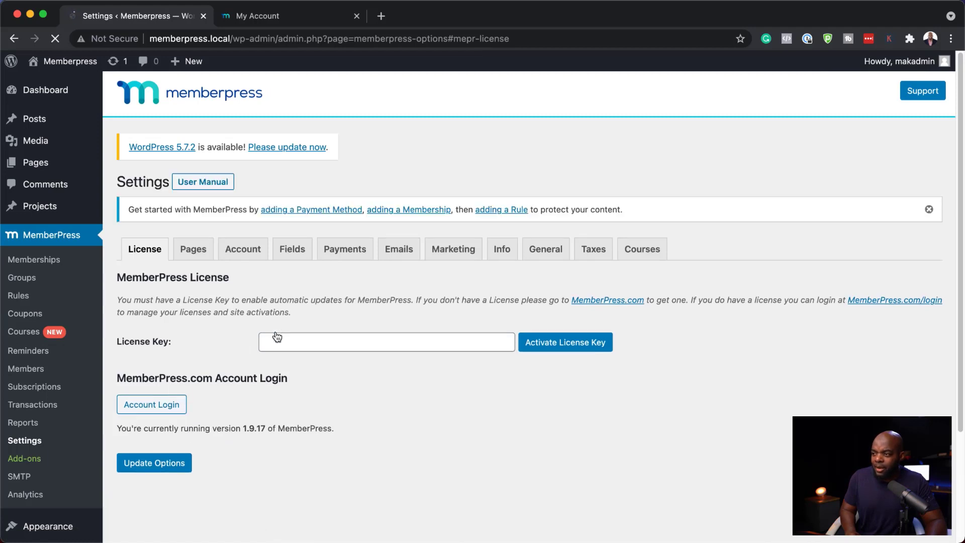
left_click(278, 345)
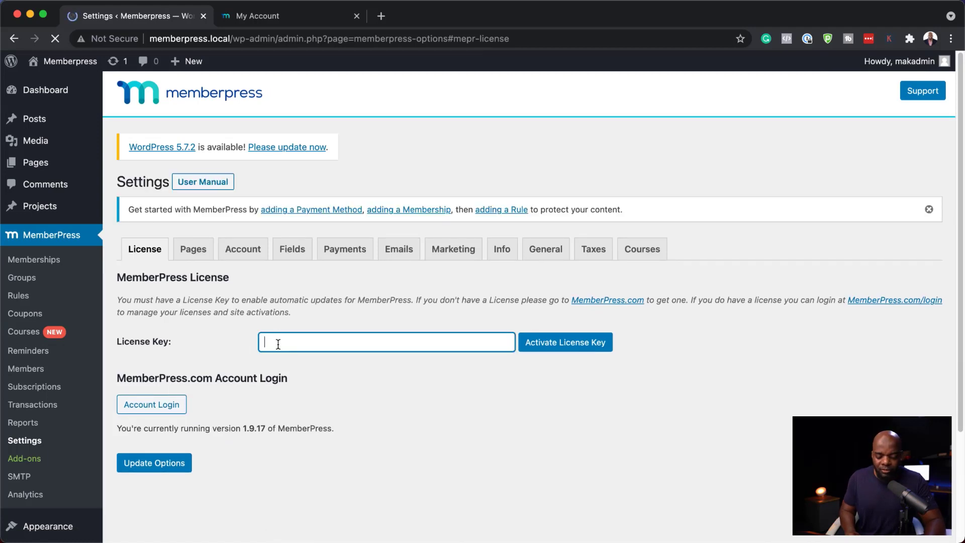
key("super+v")
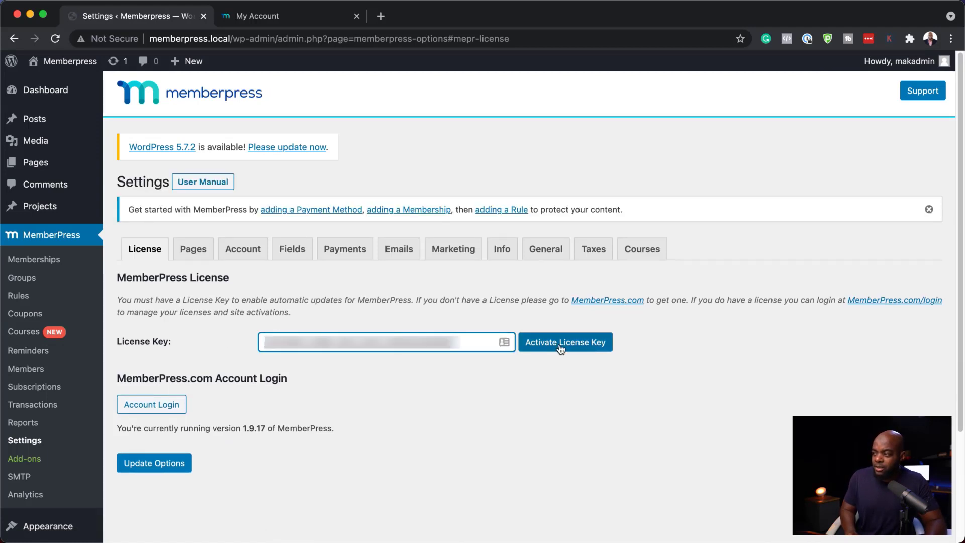
left_click(561, 349)
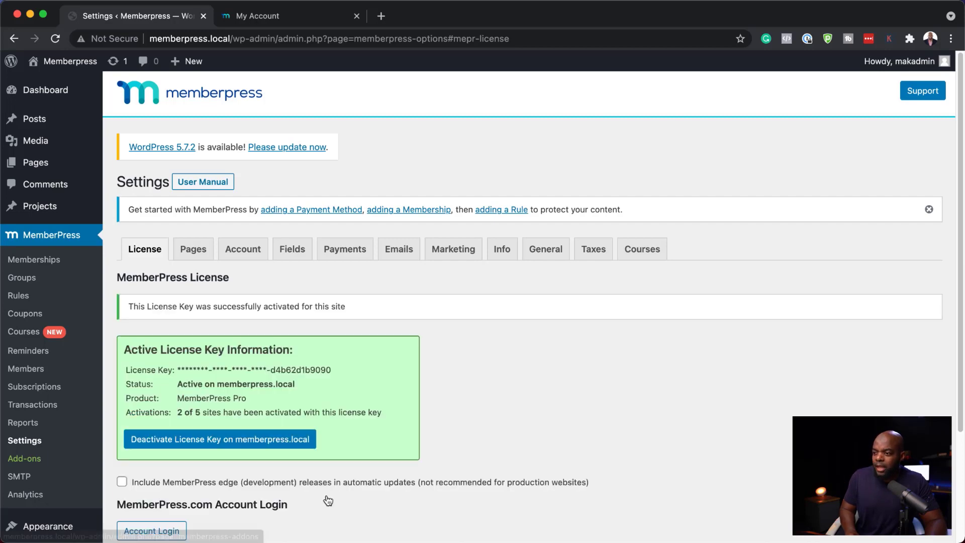
Add a new membership titled Gold Membership and paste placeholder description text into its body
scroll(330, 498, "down", 3)
scroll(302, 463, "up", 5)
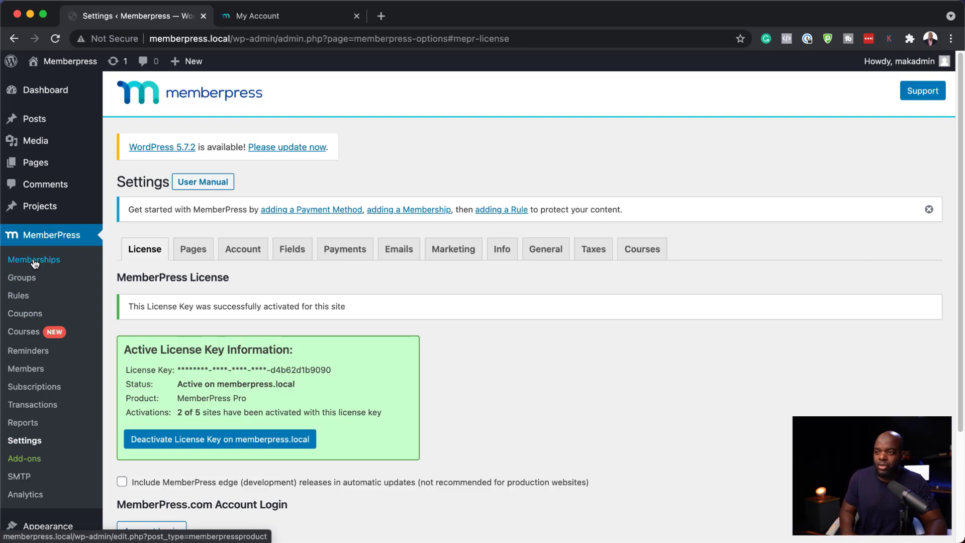
left_click(34, 260)
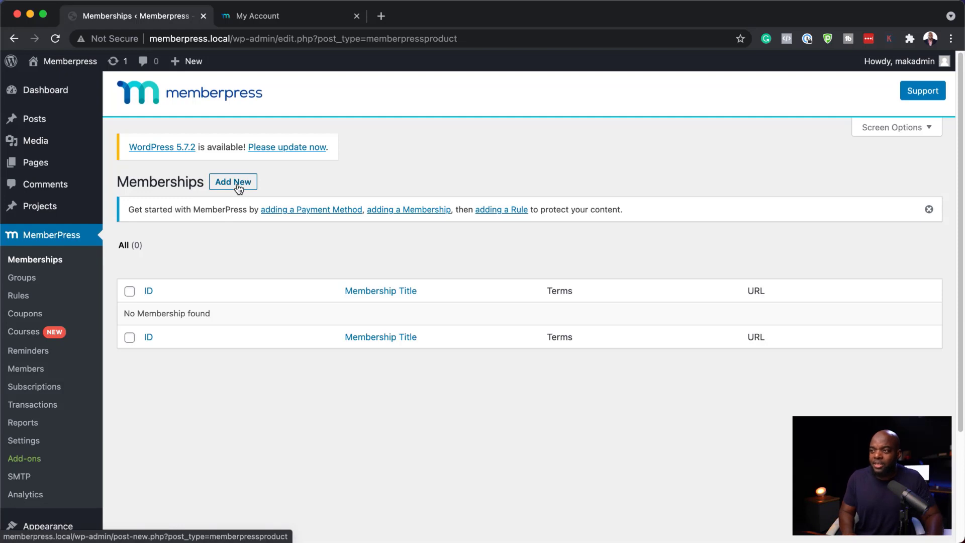
left_click(238, 187)
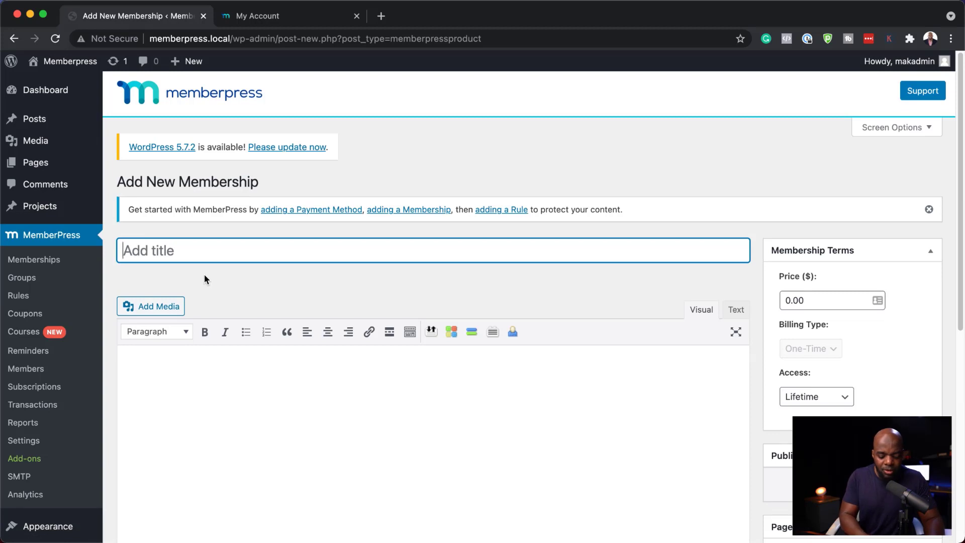
type("Gold Membership")
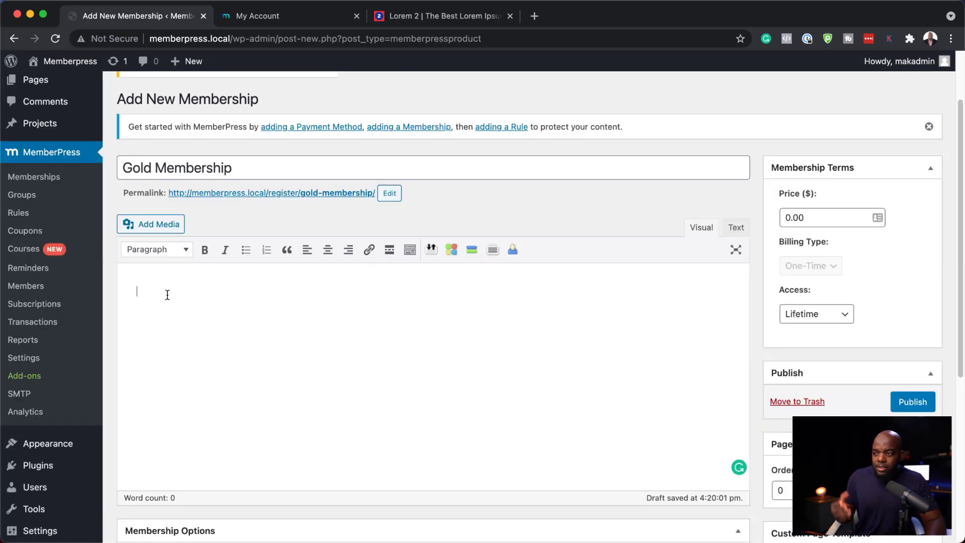
type("Lorem ipsum dolor sit amet, consectetuer adipiscing elit. Donec odio. Quisque volutpat mattis eros. Nullam malesuada erat ut turpis. Suspendisse urna nibh, viverra non, semper suscipit, posuere a, pede. Donec nec justo eget felis facilisis fermentum. Aliquam porttitor mauris sit amet orci. Aenean dignissim pellentesque felis. Morbi in sem quis dui placerat ornare. Pellentesque odio nisi, euismod in, pharetra a, ultricies in, diam. Sed arcu. Cras consequat.")
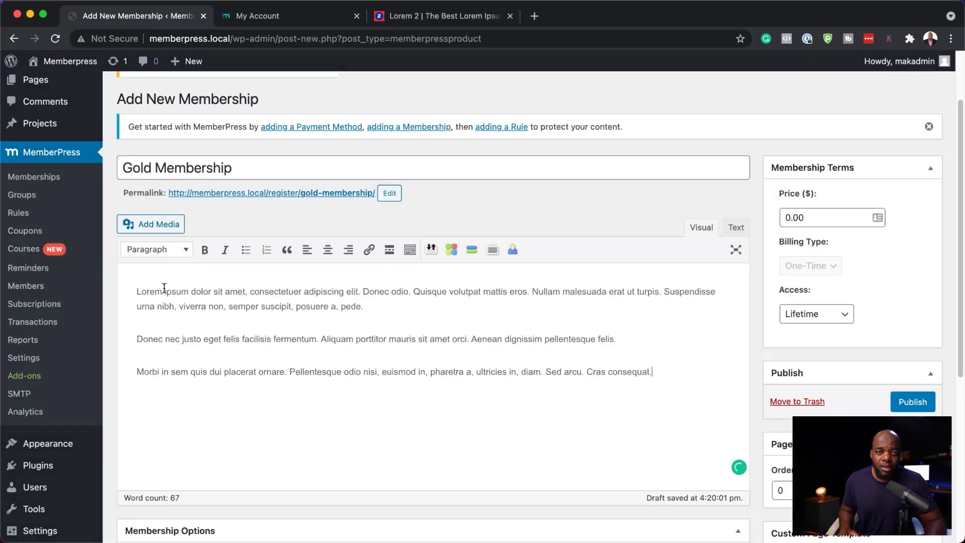
Set the membership price to 97.00 with One-Time billing
scroll(621, 426, "down", 1)
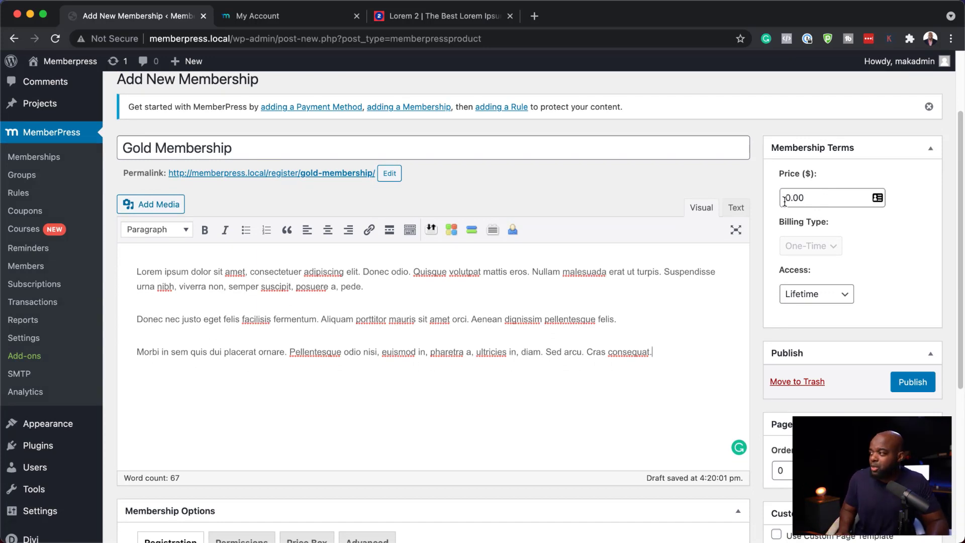
left_click_drag(792, 198, 777, 198)
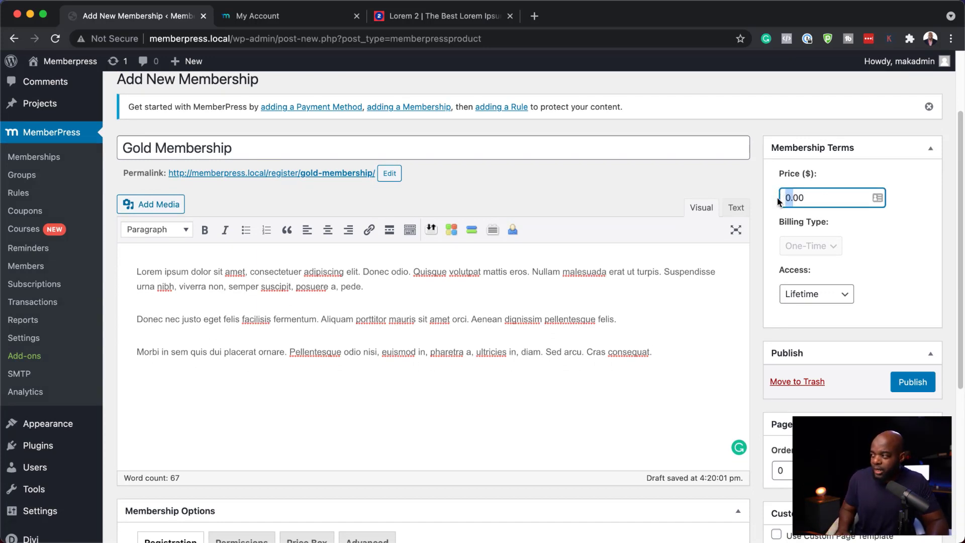
type("97")
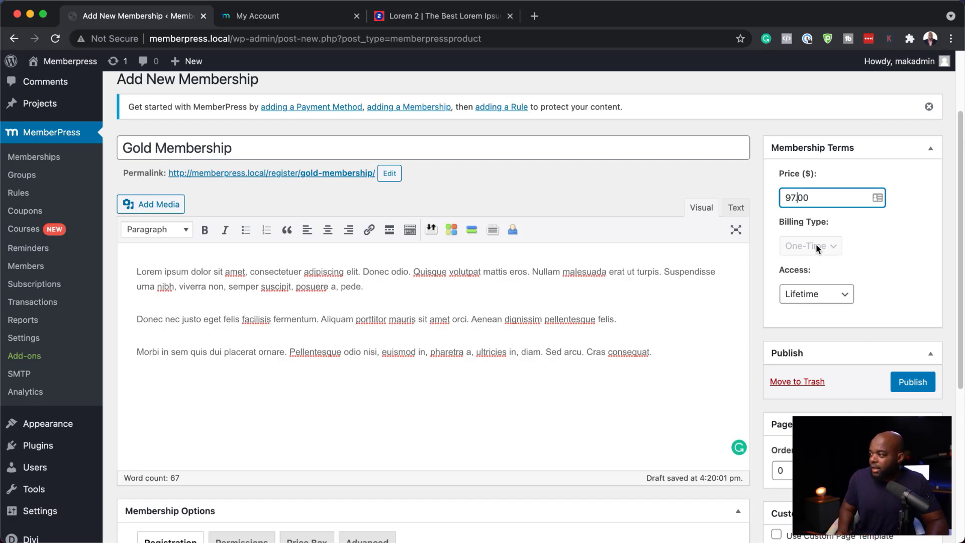
left_click(816, 244)
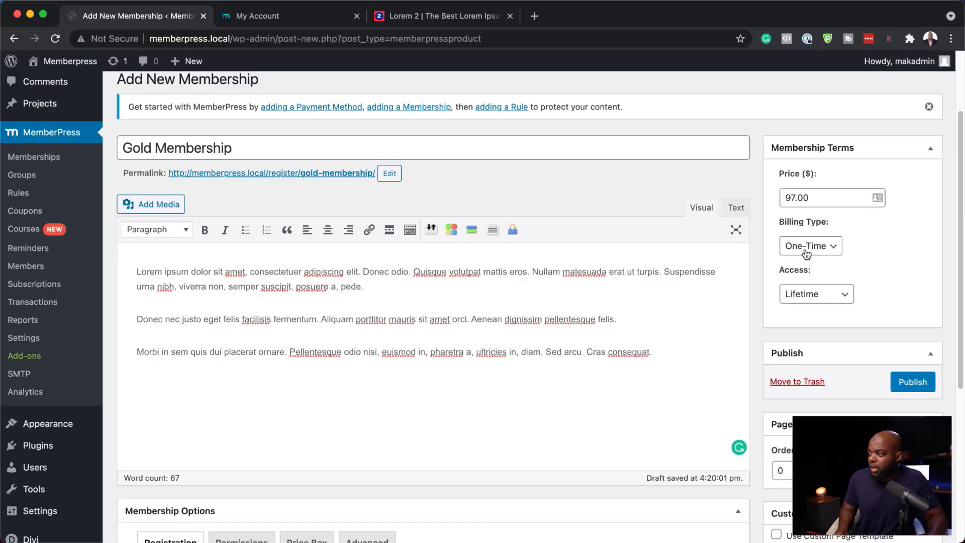
left_click(821, 300)
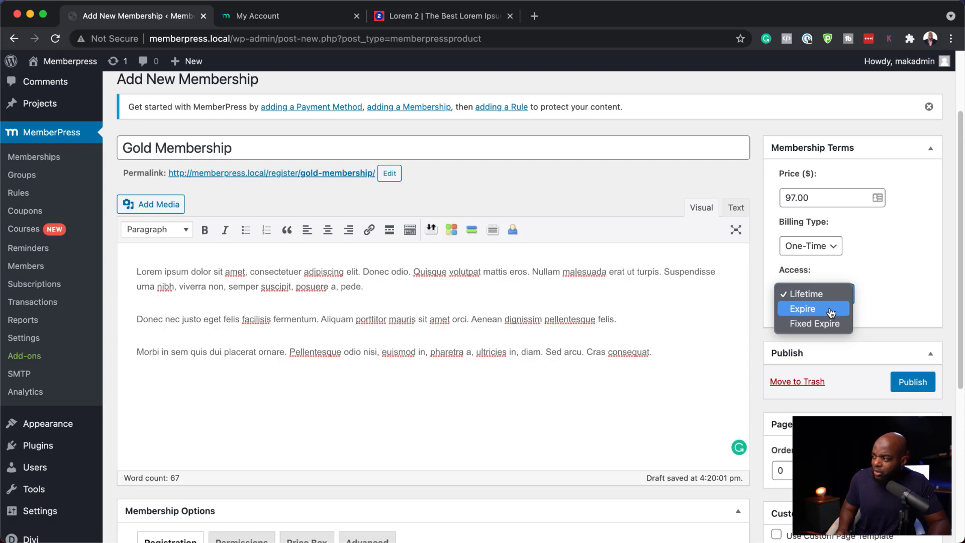
left_click(830, 308)
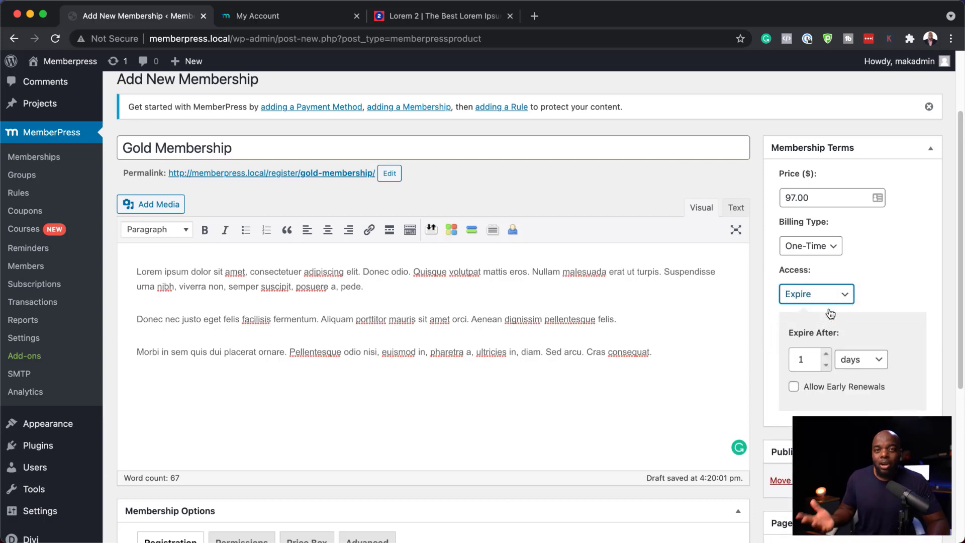
left_click(884, 362)
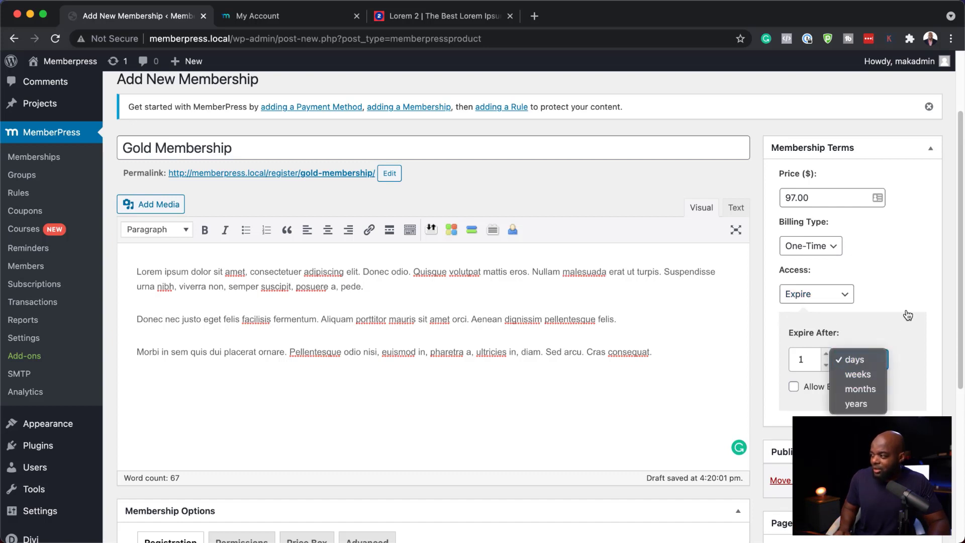
left_click(845, 301)
left_click(840, 300)
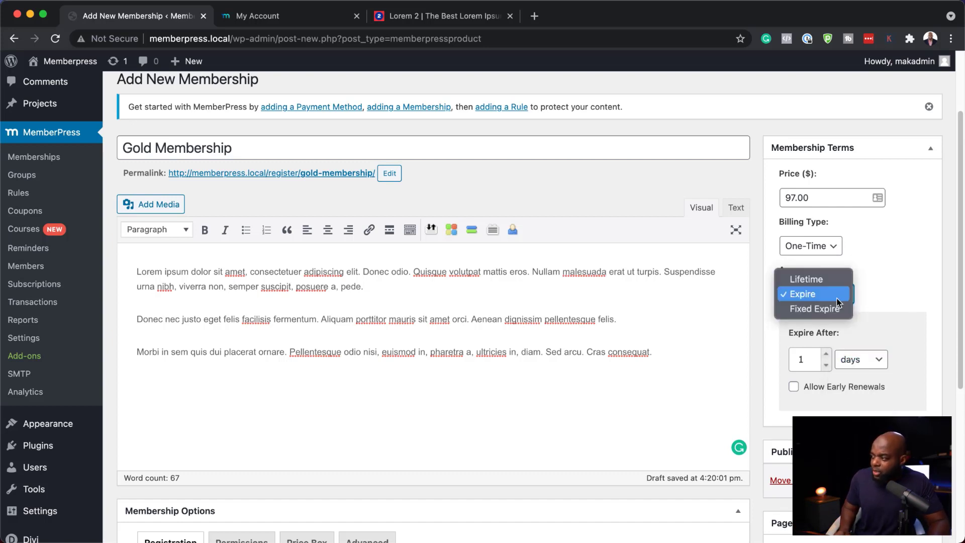
left_click(822, 279)
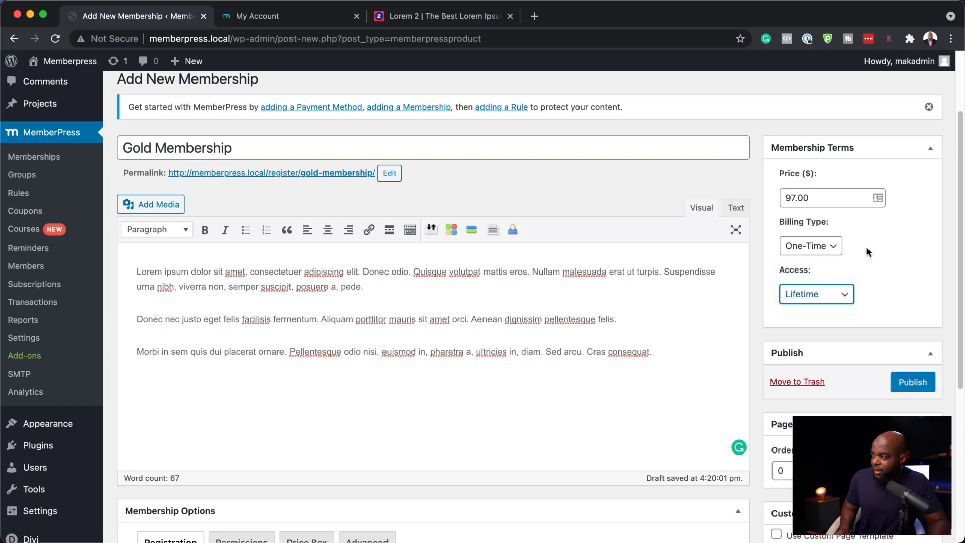
Enable the custom thank you page message option and paste a message into its editor
scroll(846, 330, "down", 5)
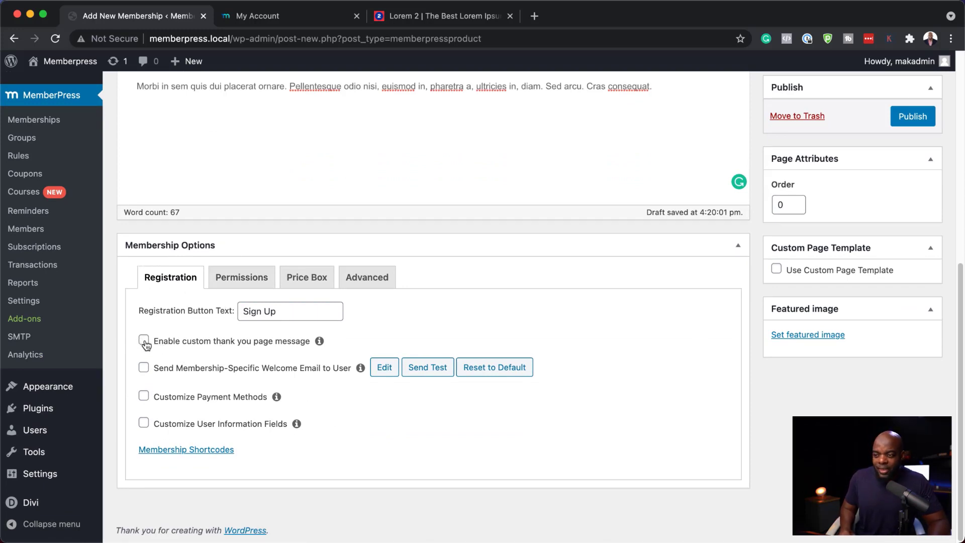
left_click(144, 341)
scroll(454, 383, "down", 3)
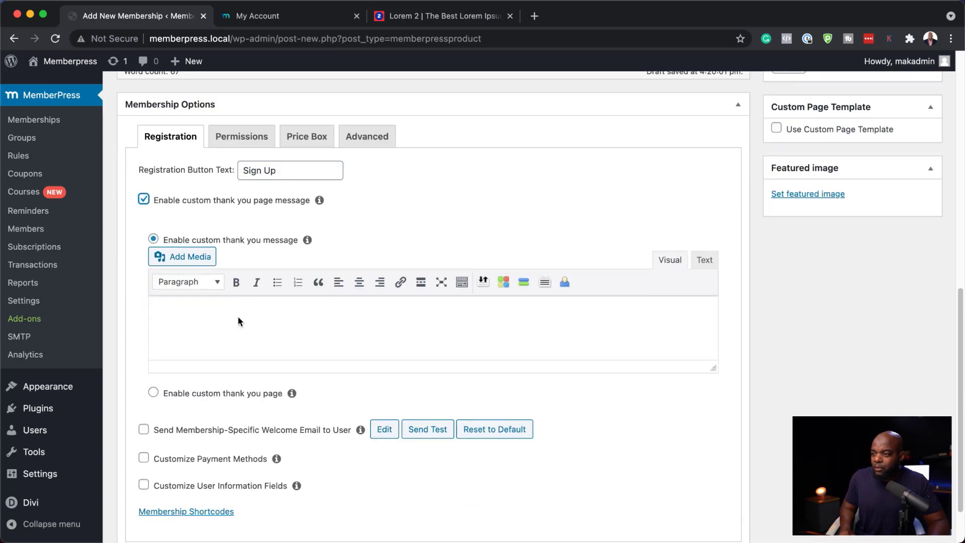
left_click(238, 317)
key("super+v")
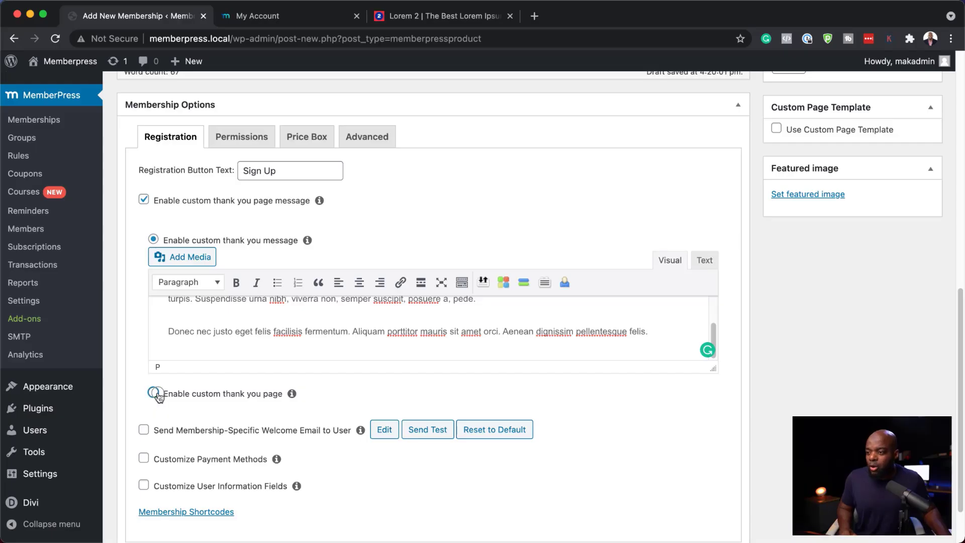
Switch to a custom thank you page and choose the Thank You page
left_click(158, 396)
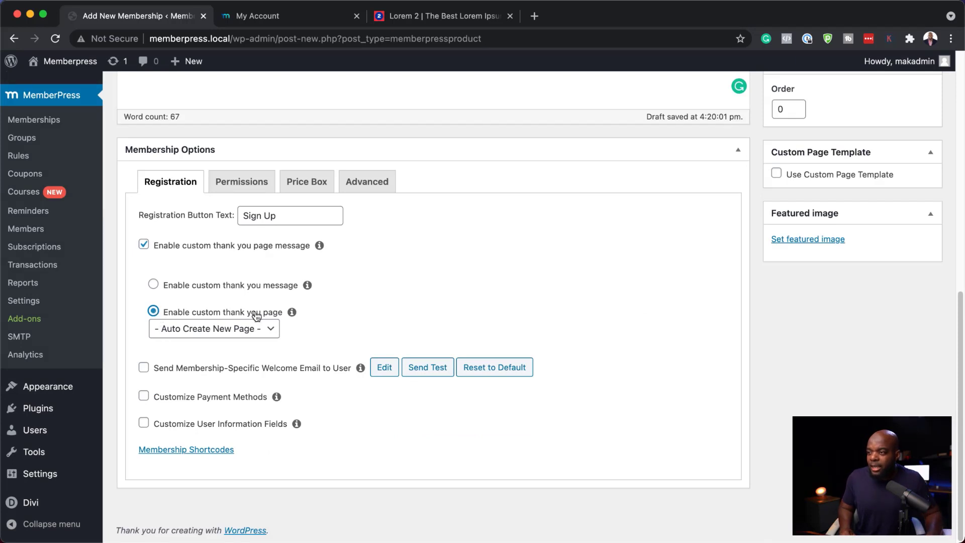
left_click(238, 332)
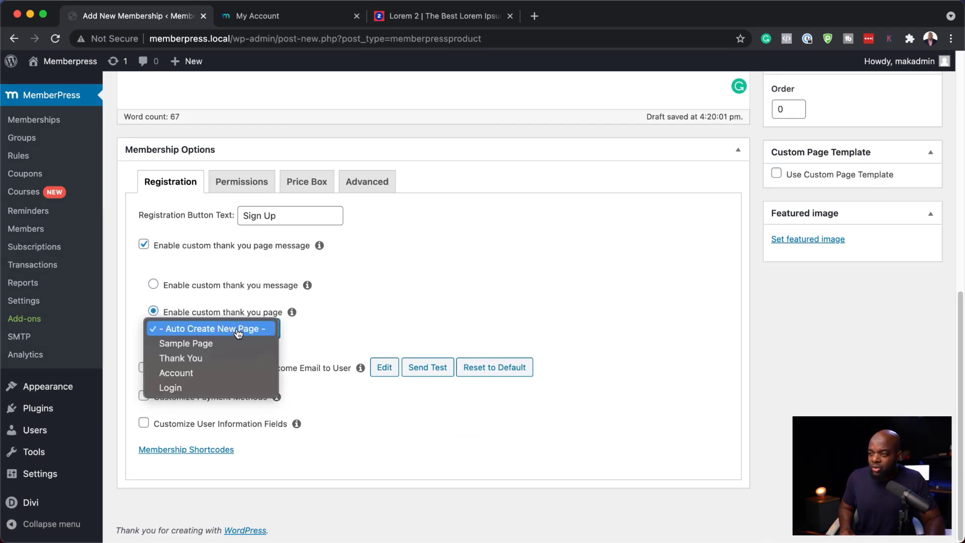
left_click(201, 359)
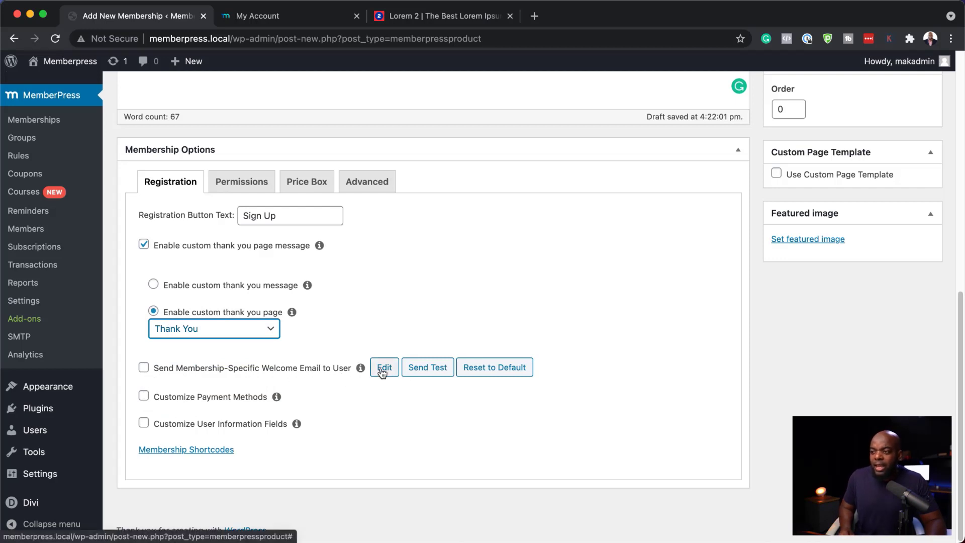
Toggle the Customize Payment Methods option on and back off
left_click(144, 397)
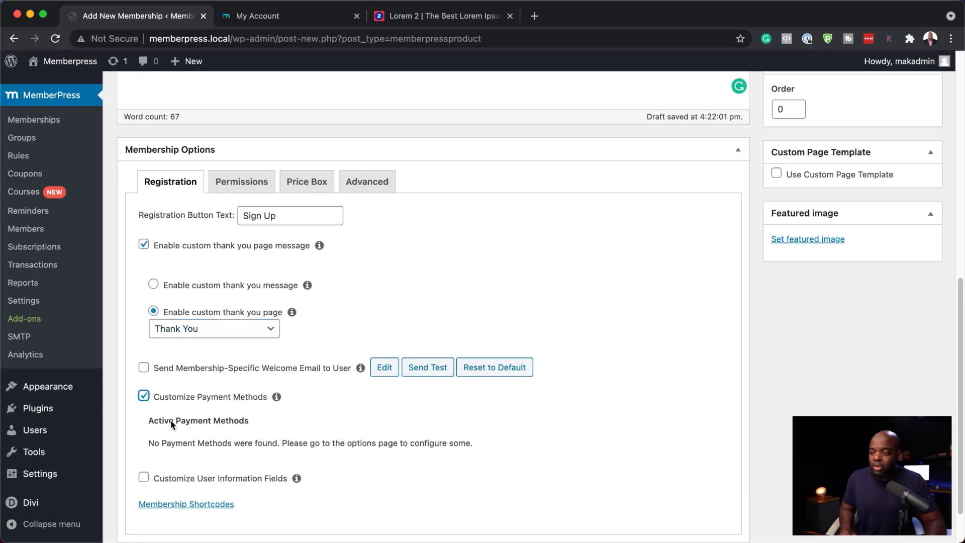
left_click(145, 398)
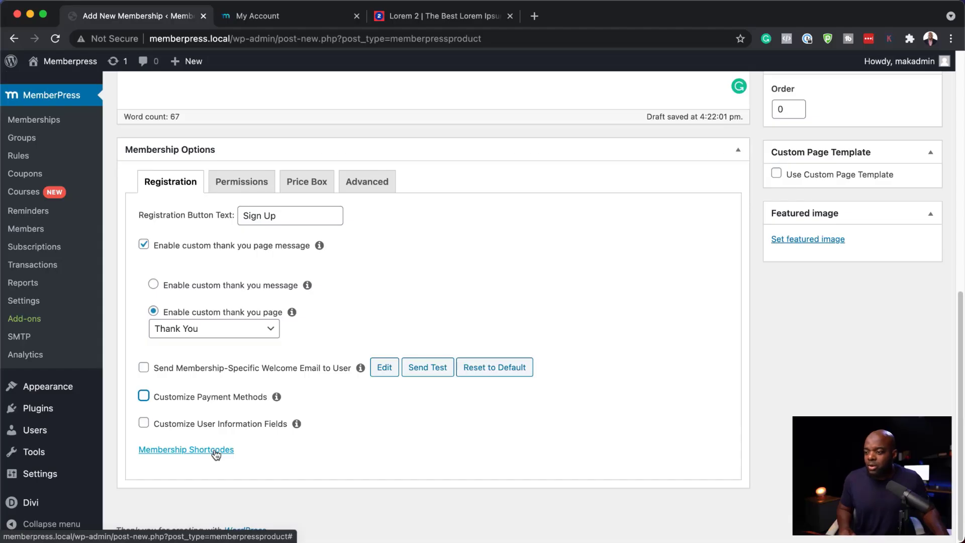
Expand the membership shortcodes and select the [mepr-membership-registration-form] shortcode
left_click(216, 455)
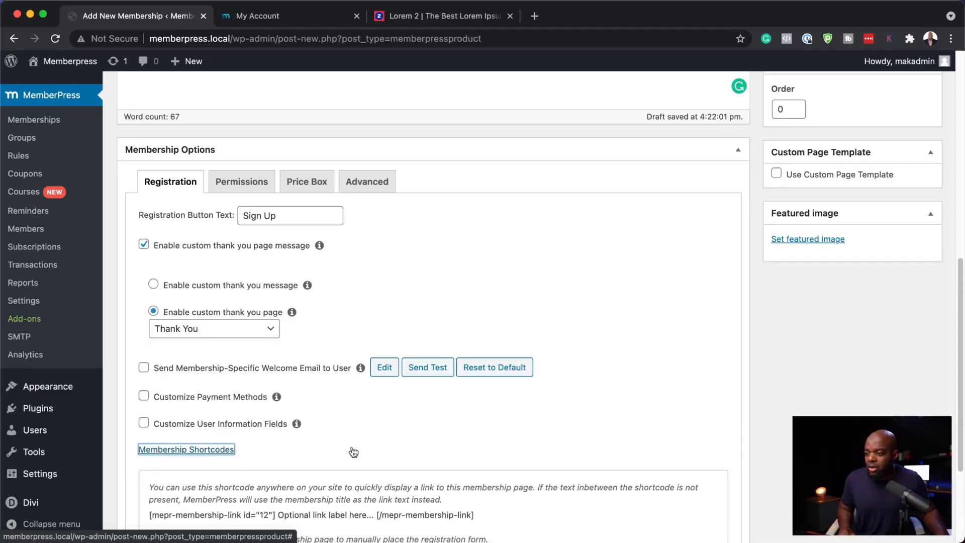
scroll(352, 448, "down", 3)
left_click_drag(300, 399, 149, 401)
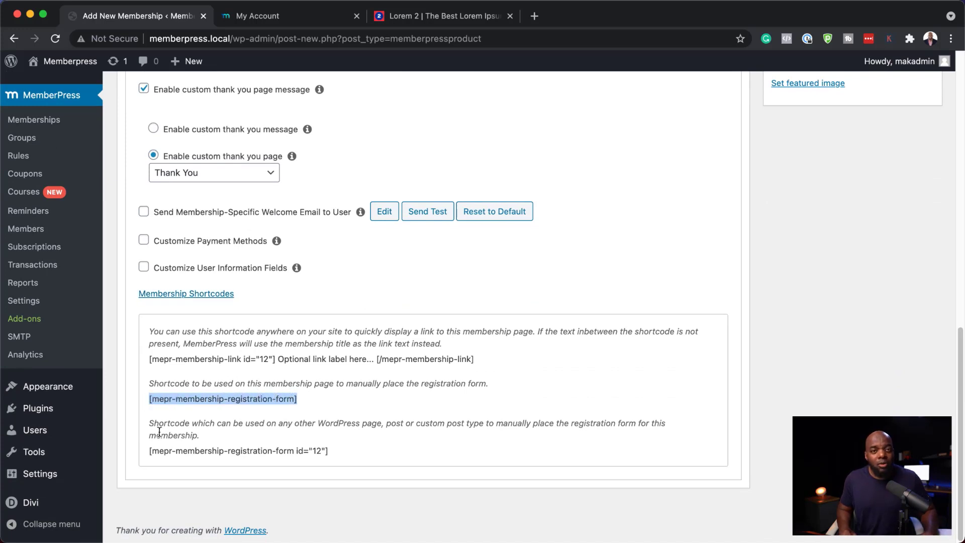
left_click(342, 409)
Publish the Gold Membership
scroll(444, 441, "up", 15)
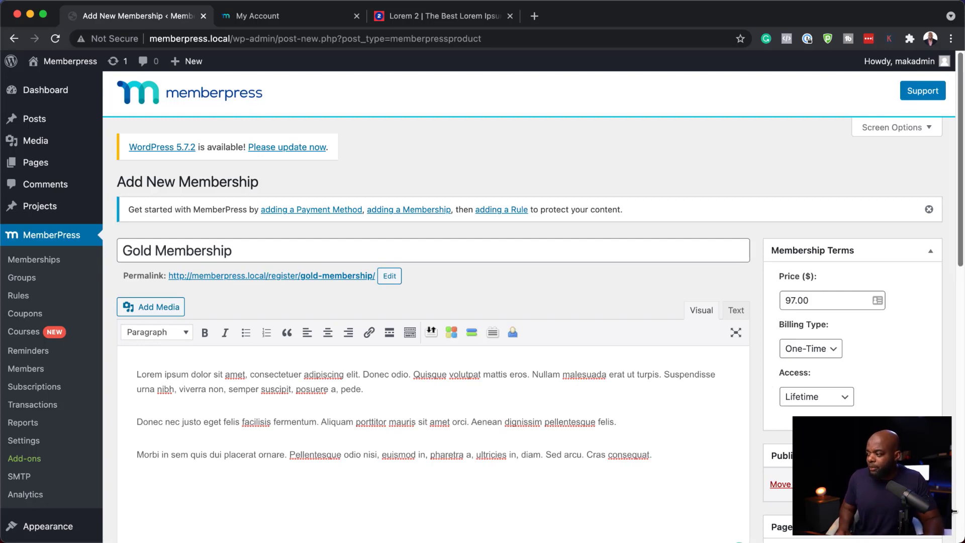
key("super+r")
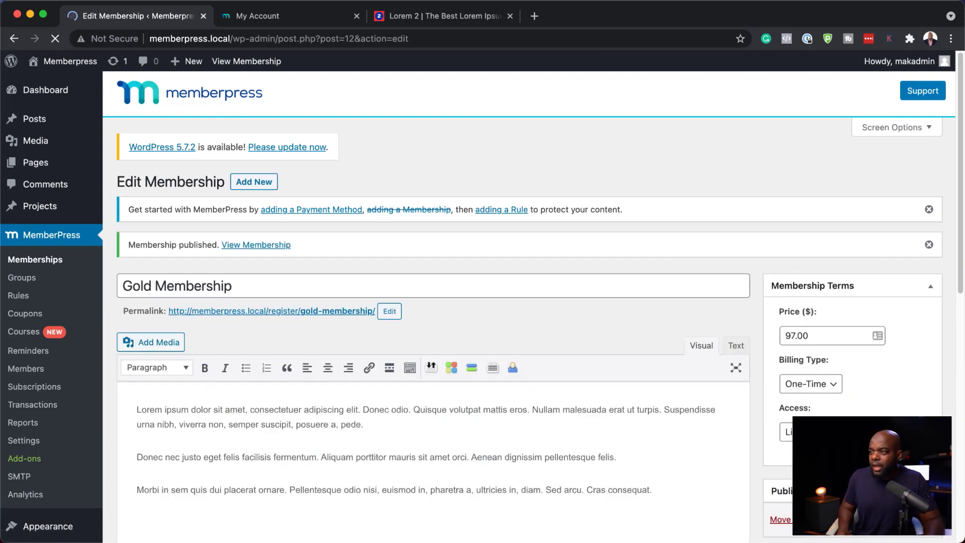
Upload pexels-kaboompics-com-5938.jpg as the Gold Membership's featured image and update the membership
scroll(818, 400, "down", 5)
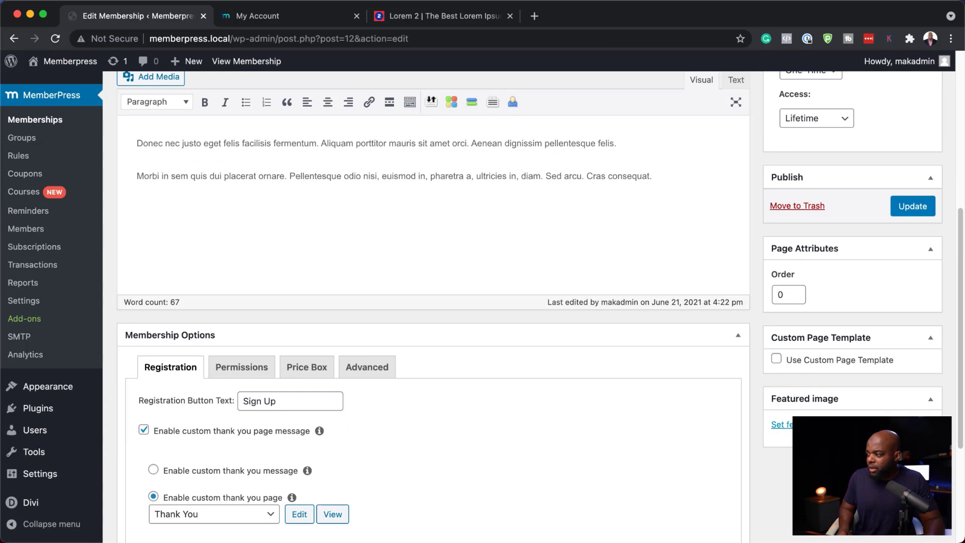
left_click(781, 425)
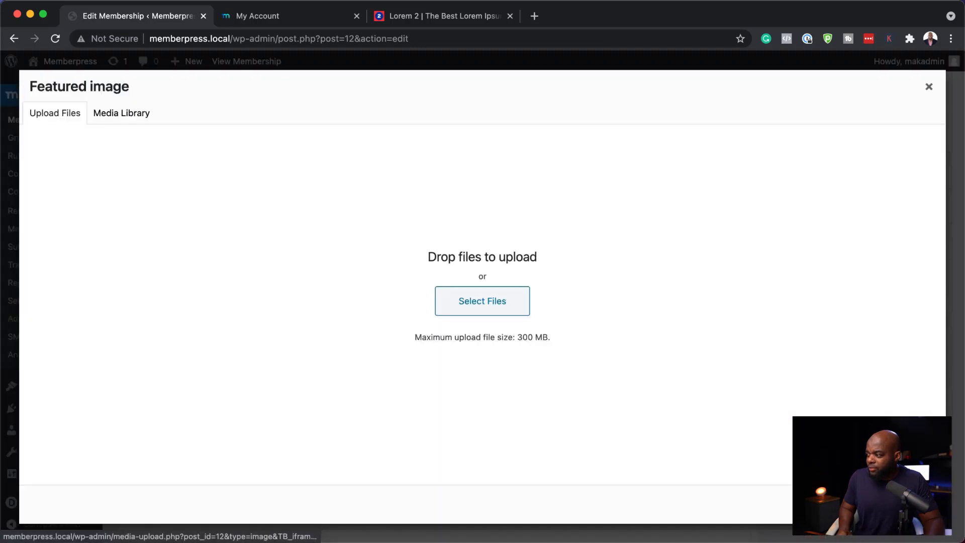
left_click(129, 115)
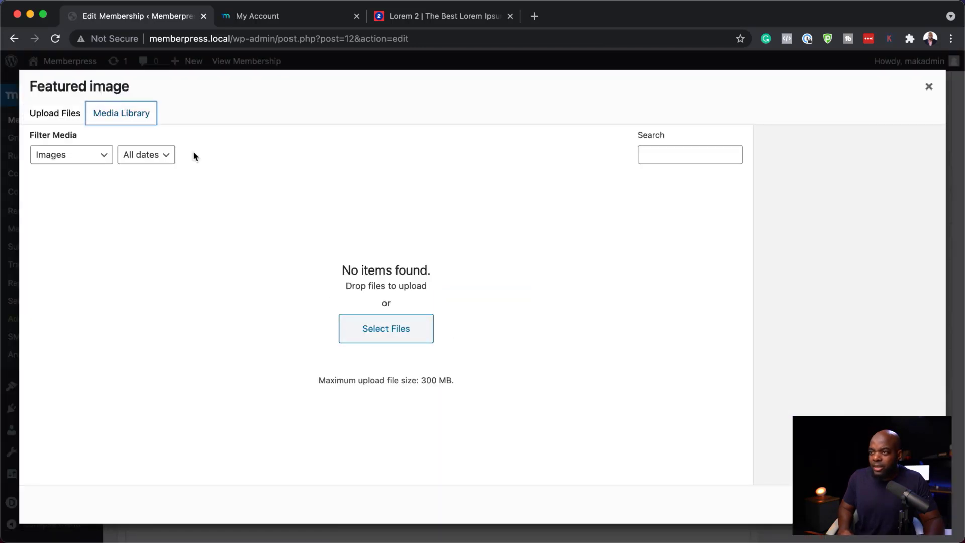
left_click(70, 119)
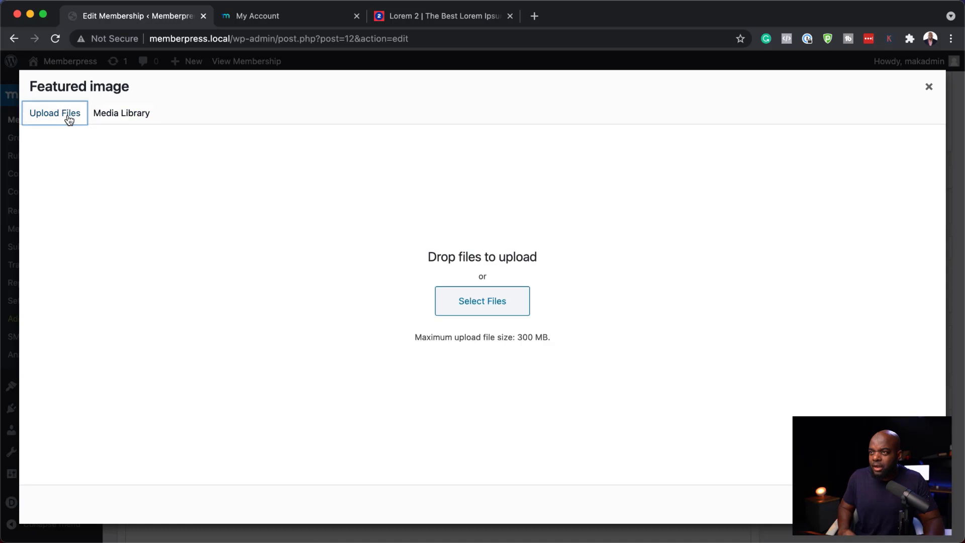
left_click(474, 302)
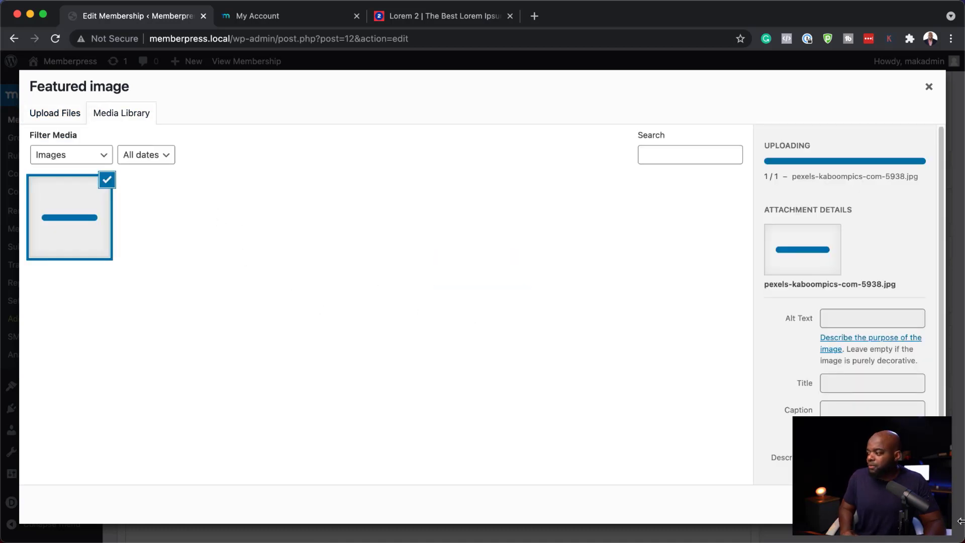
left_click(892, 504)
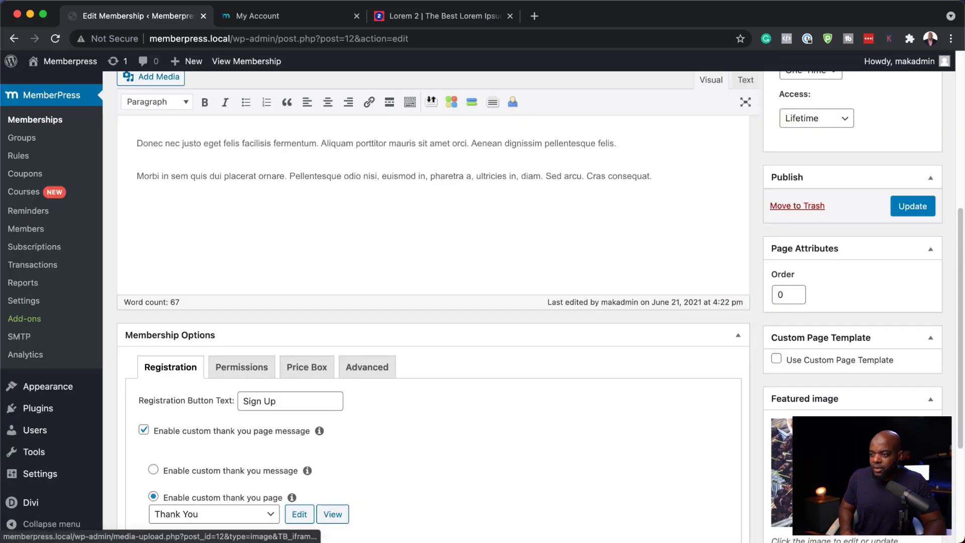
left_click(916, 209)
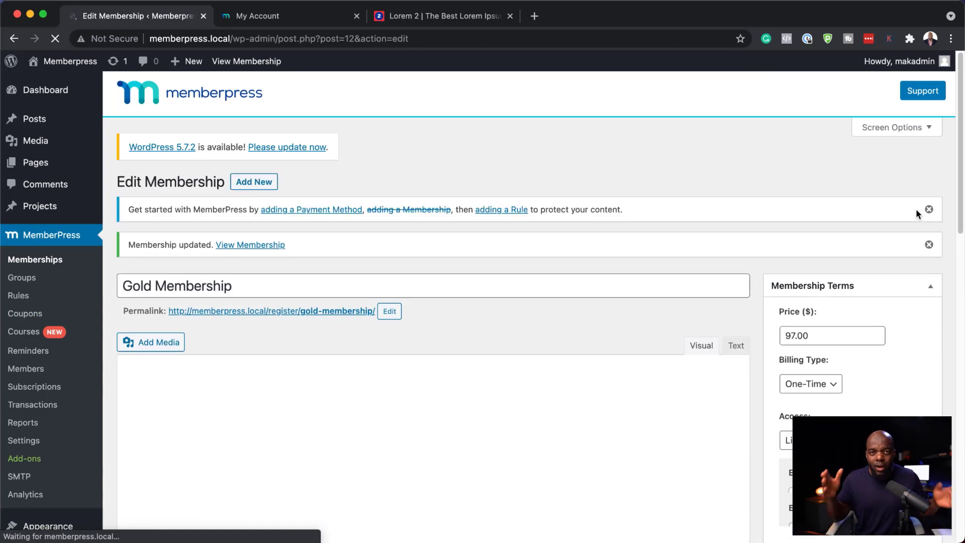
Start a new MemberPress rule and browse the available protected content options
left_click(328, 316)
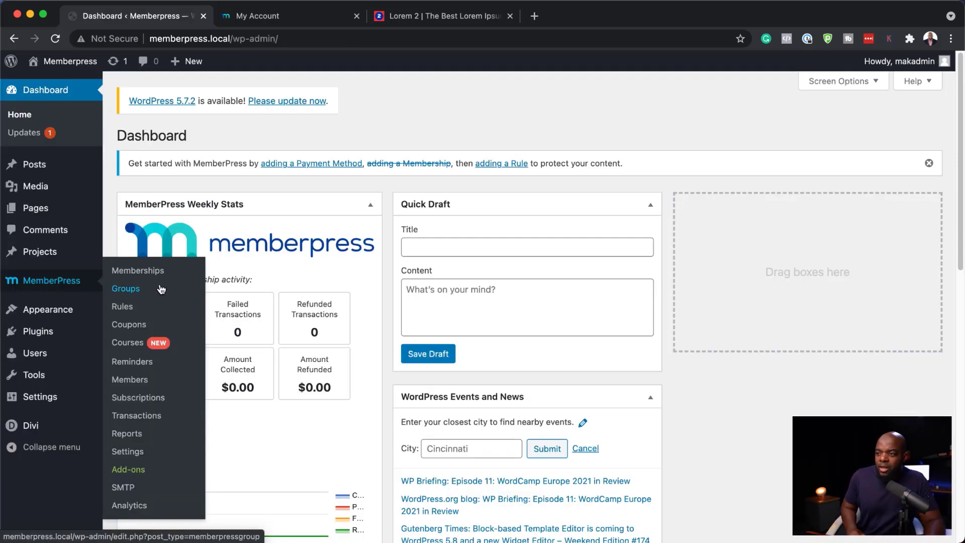
left_click(133, 309)
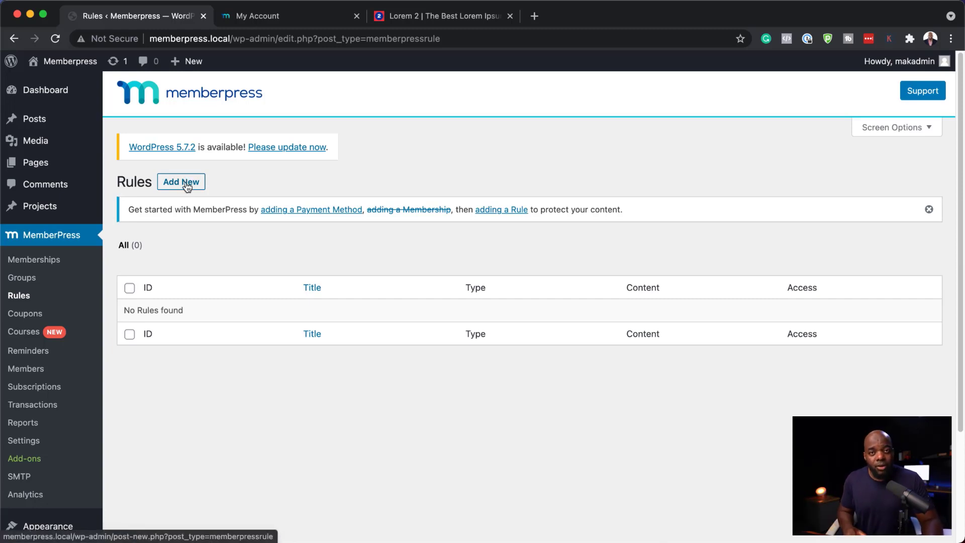
left_click(187, 187)
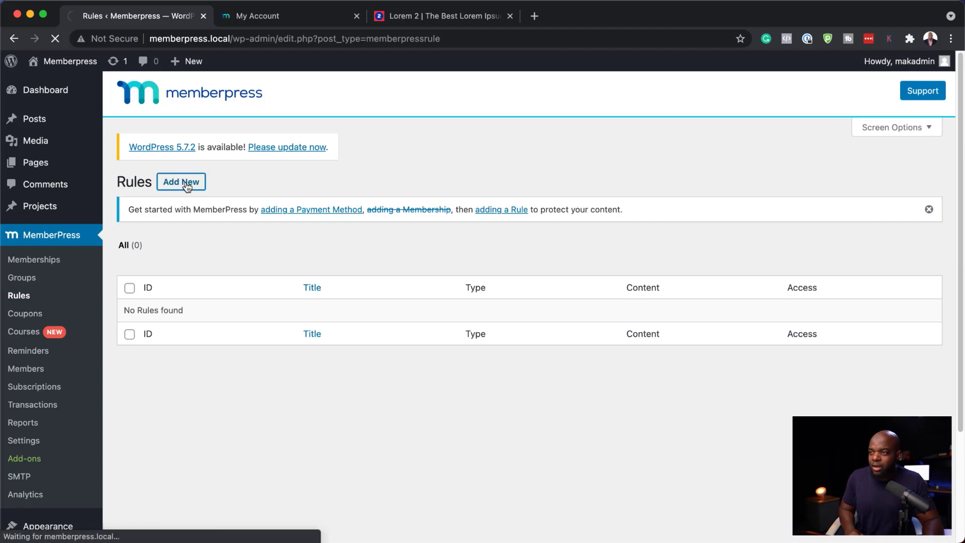
scroll(267, 358, "down", 3)
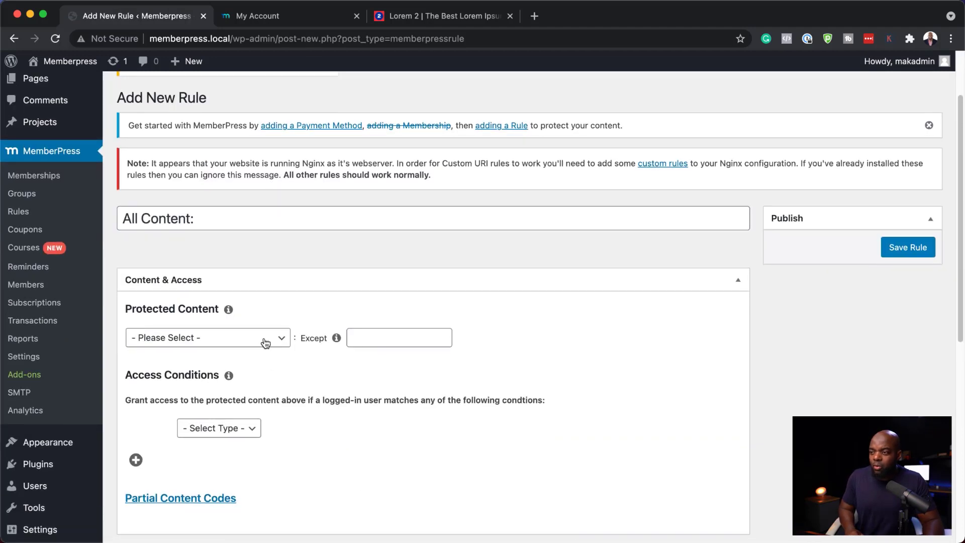
left_click(265, 341)
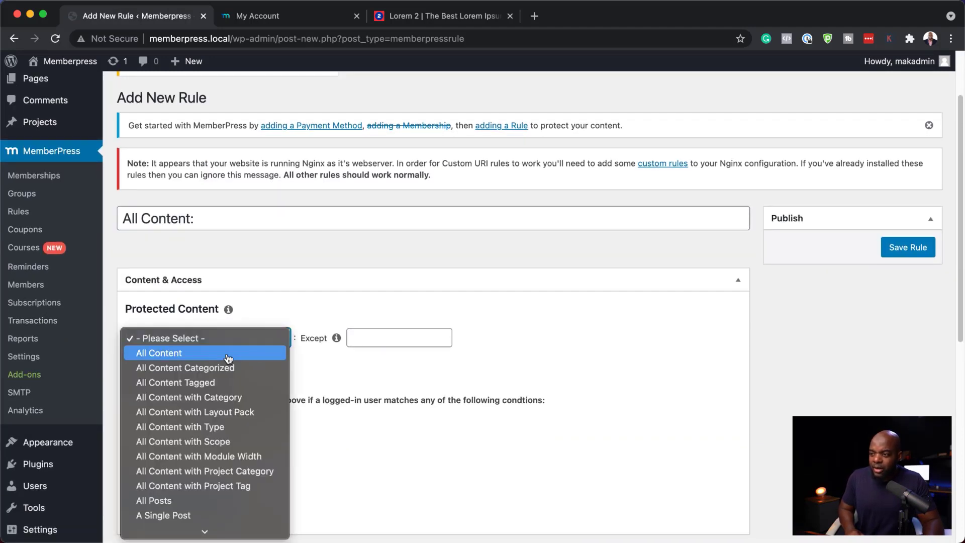
scroll(249, 385, "down", 3)
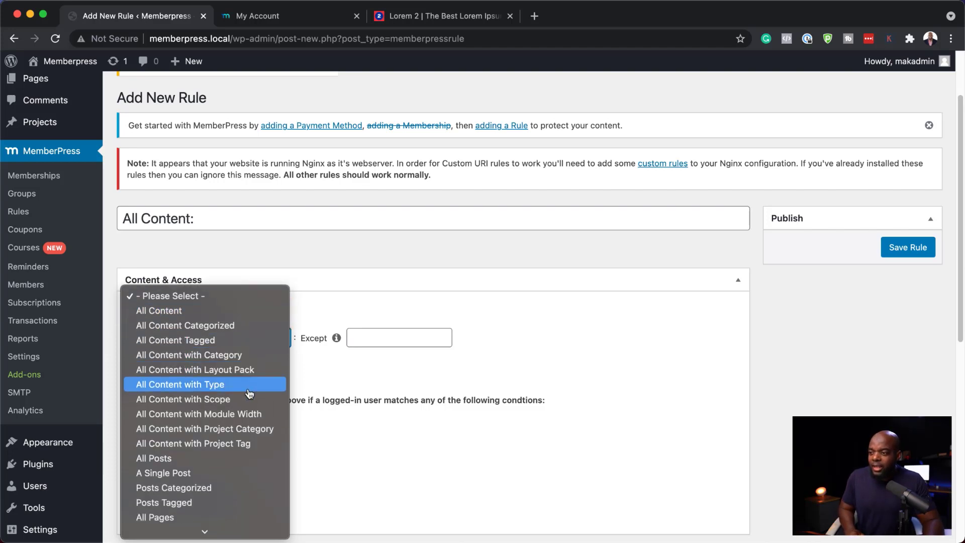
scroll(238, 424, "down", 5)
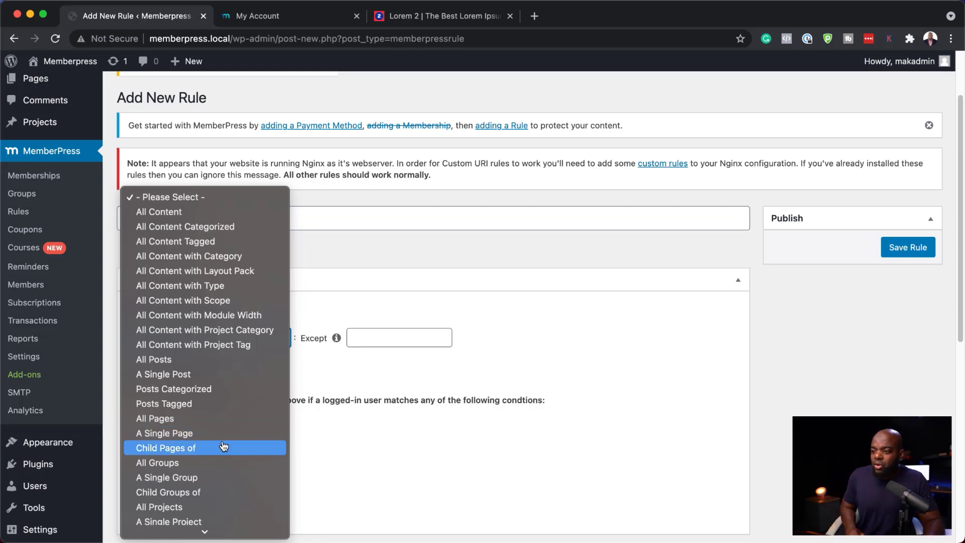
scroll(223, 446, "down", 3)
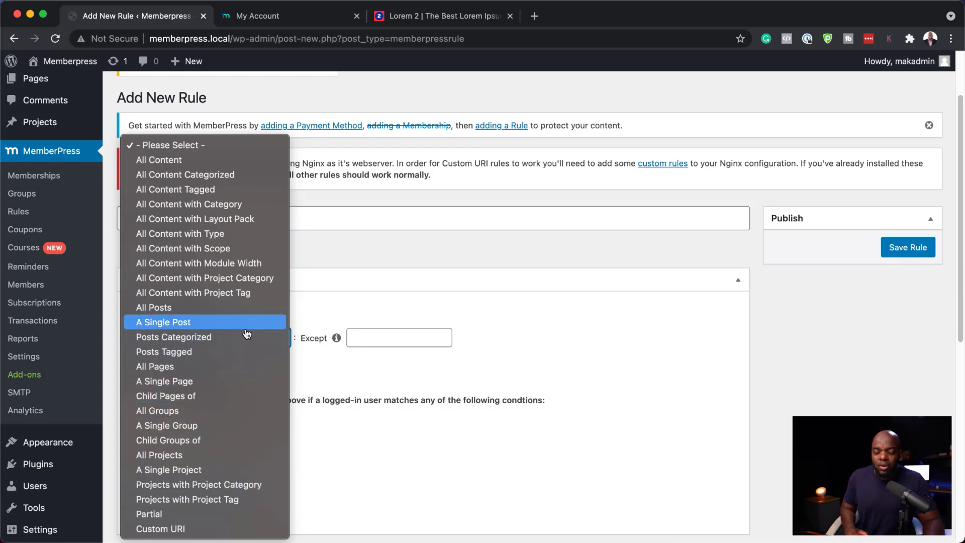
left_click(380, 261)
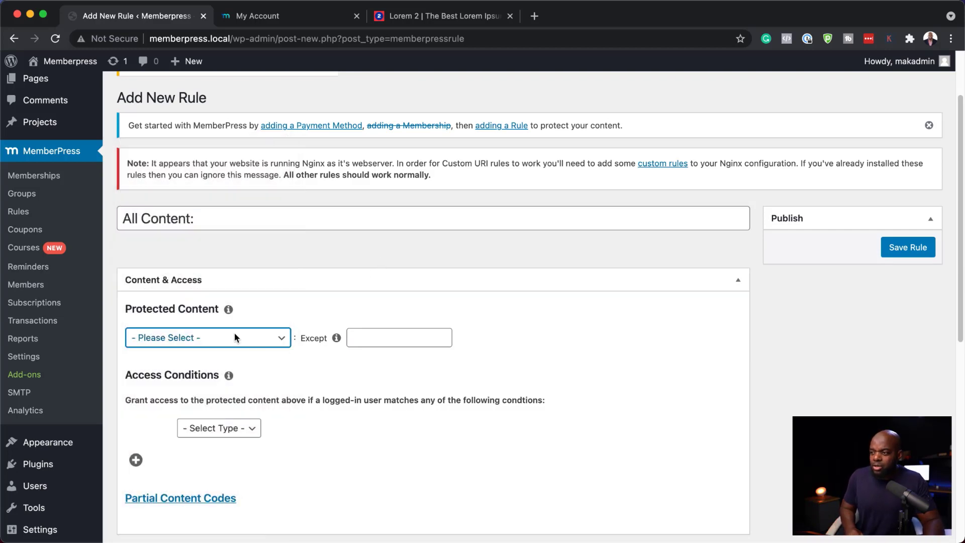
scroll(277, 472, "down", 8)
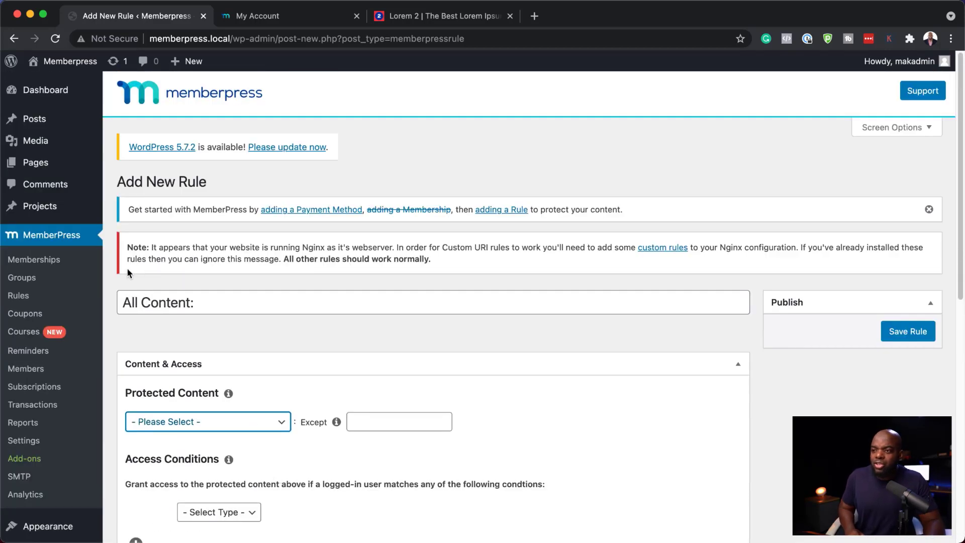
Add a new coupon with the code MAK20
left_click(25, 313)
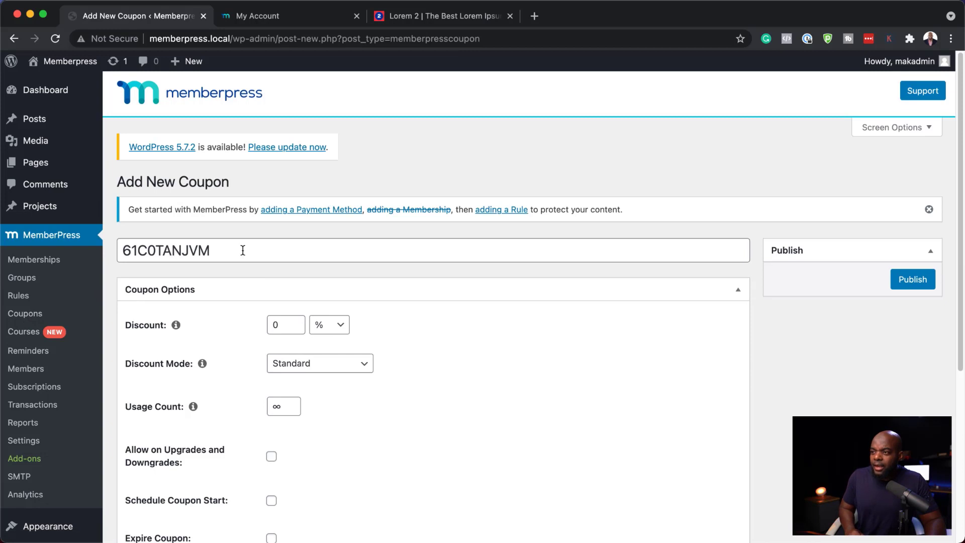
double_click(241, 250)
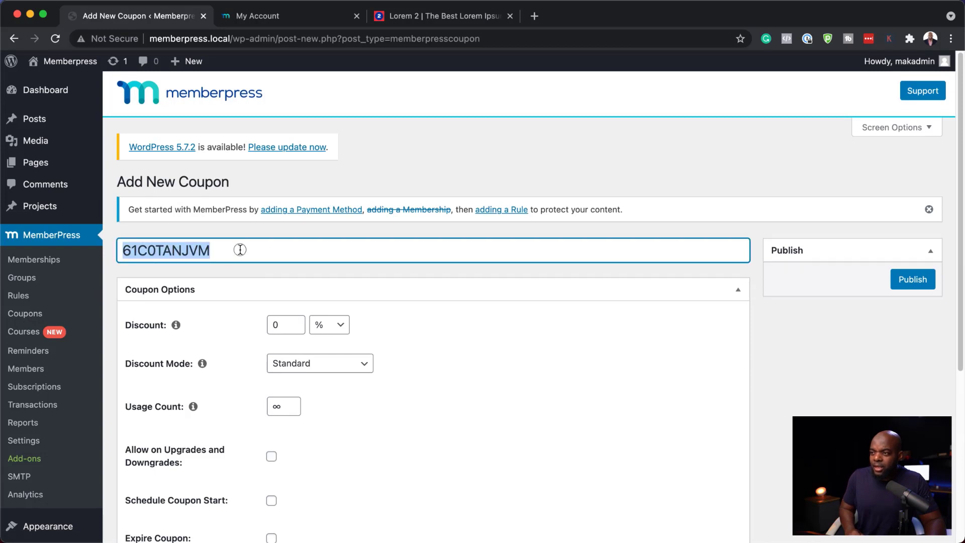
type("Mak")
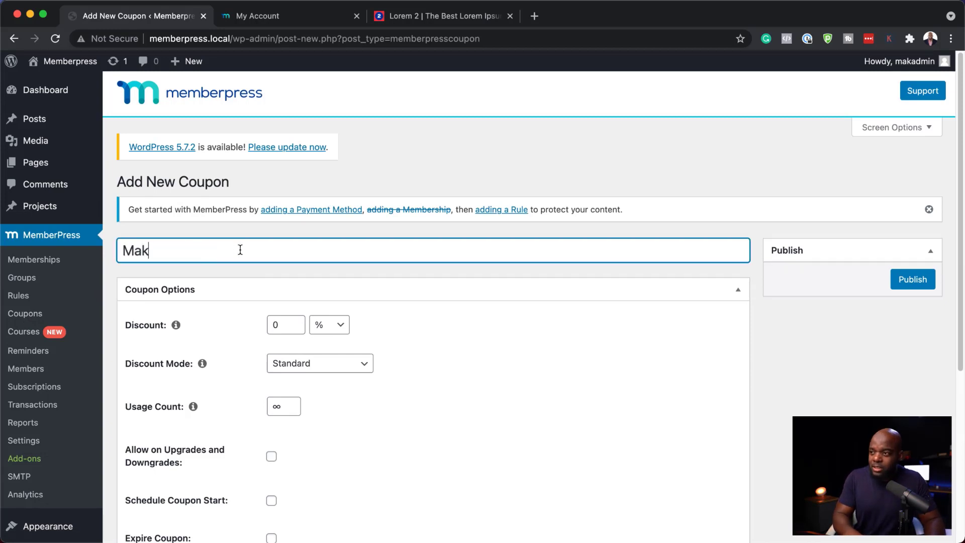
type("AK20")
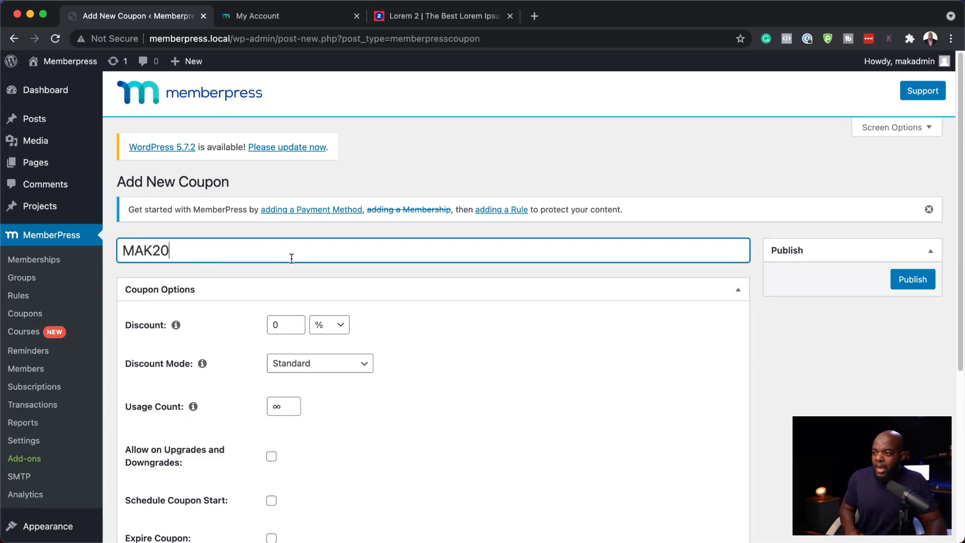
Set the coupon discount to 20% and keep the Standard discount mode
left_click(275, 331)
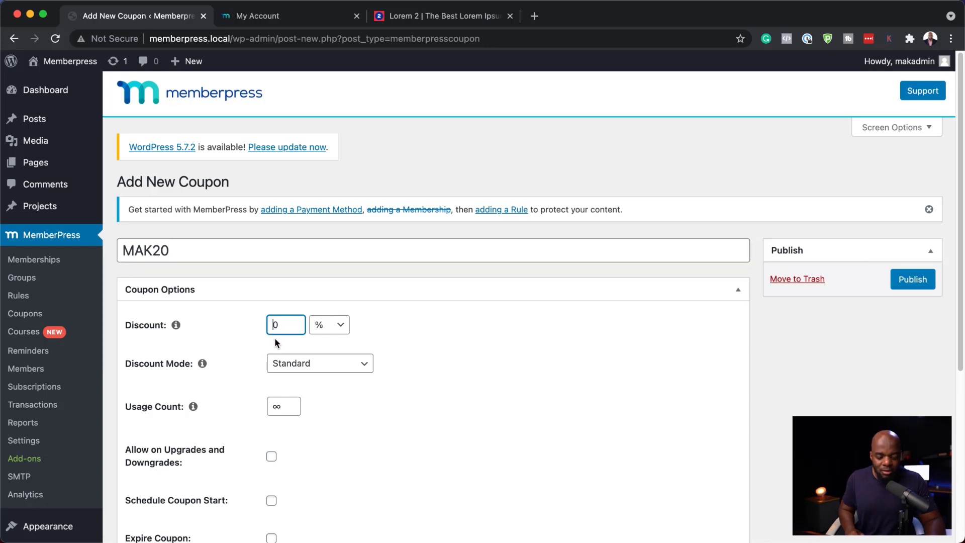
type("2")
scroll(422, 359, "down", 3)
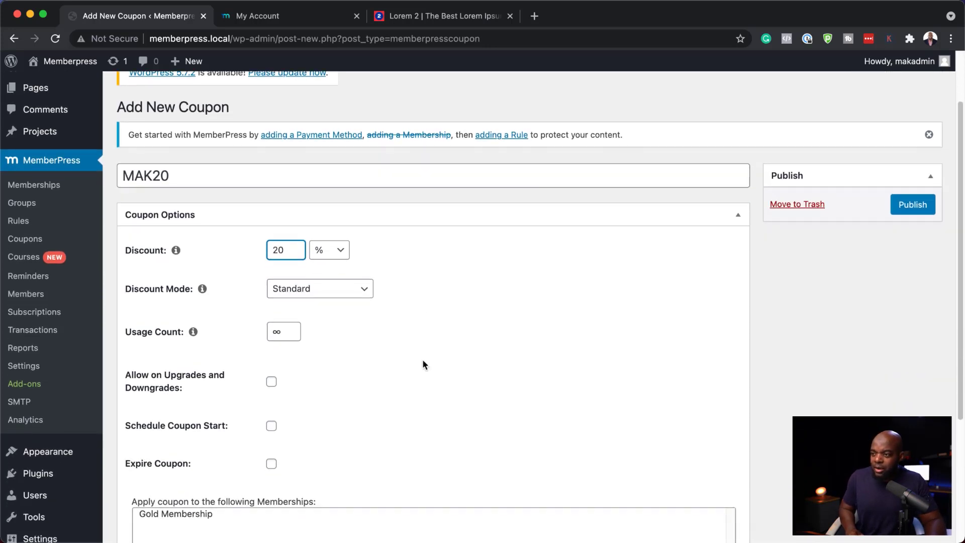
scroll(422, 360, "down", 2)
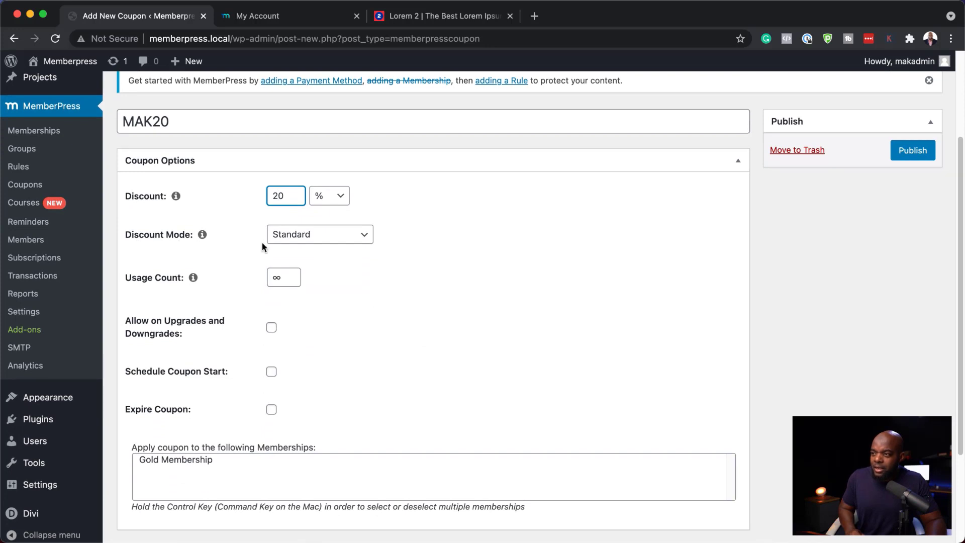
left_click(340, 241)
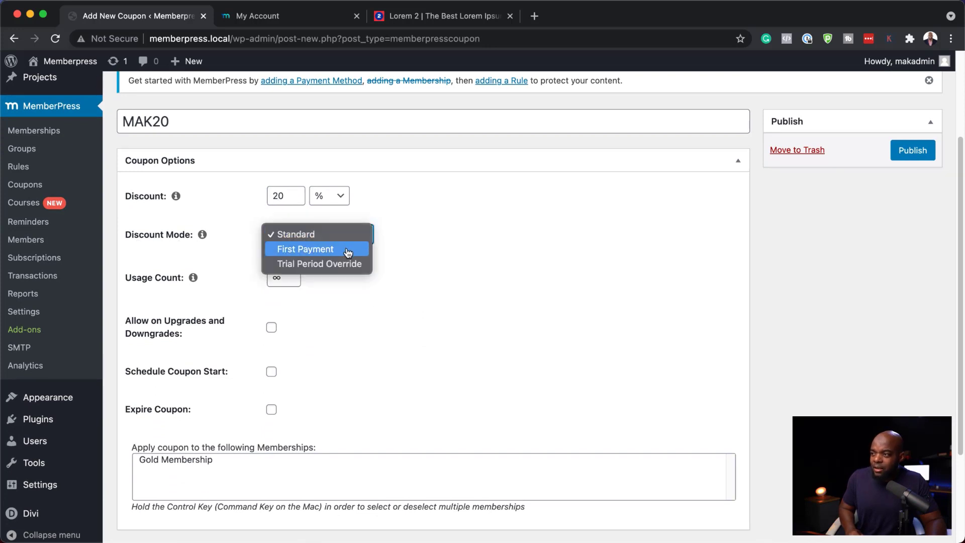
left_click(410, 278)
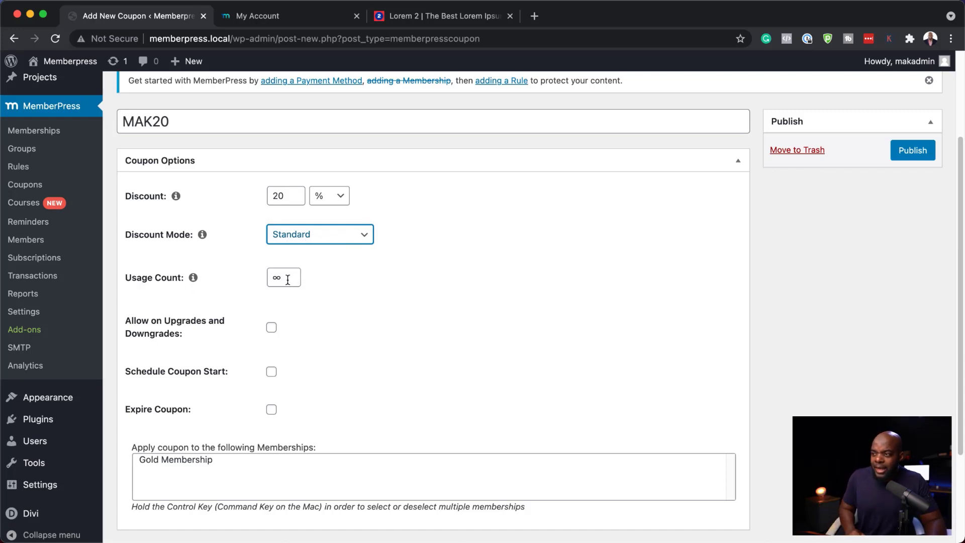
Enable the coupon expiration option for the MAK20 coupon
left_click(268, 280)
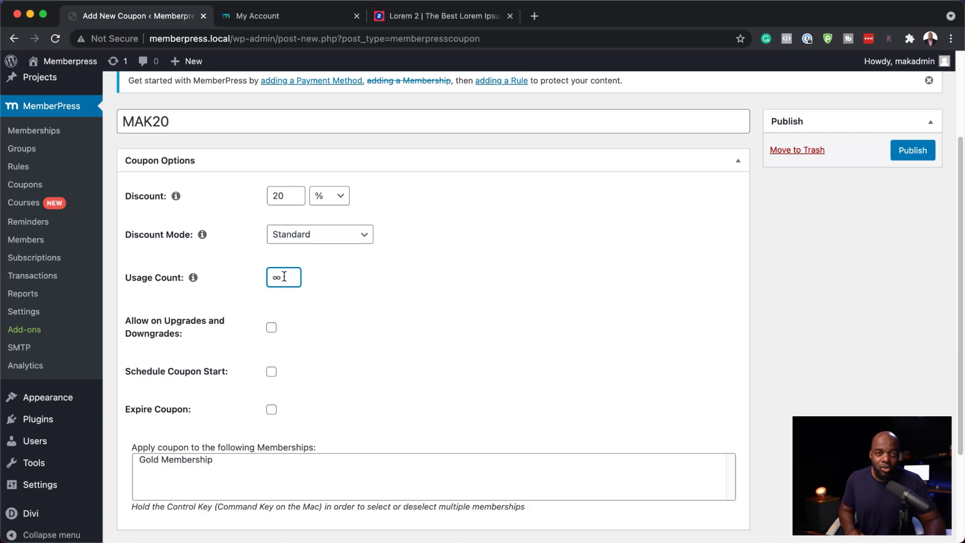
left_click_drag(283, 276, 262, 277)
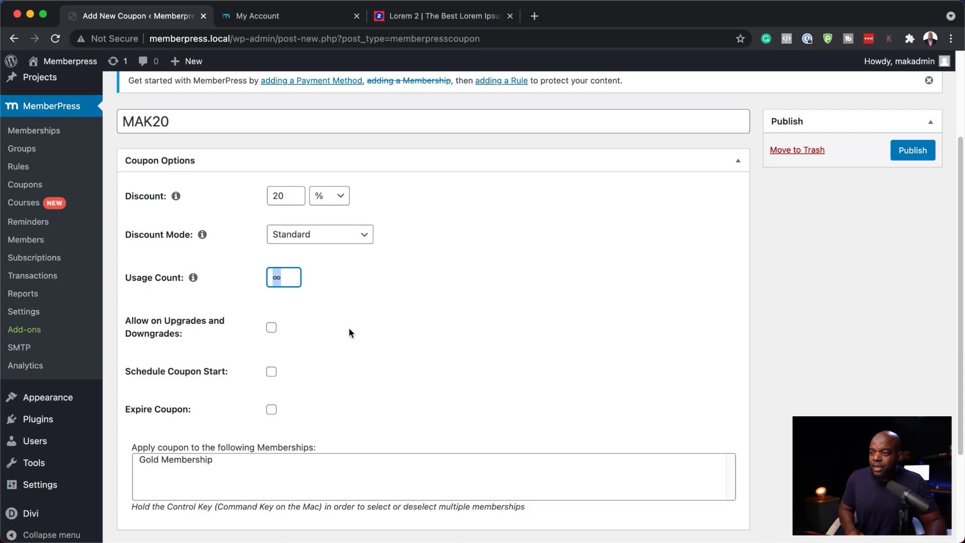
scroll(349, 328, "down", 2)
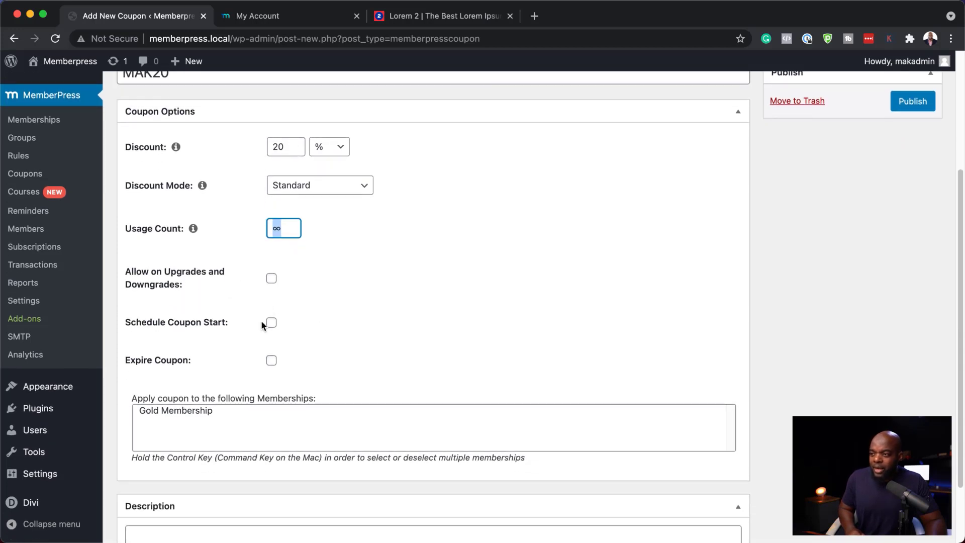
left_click(272, 360)
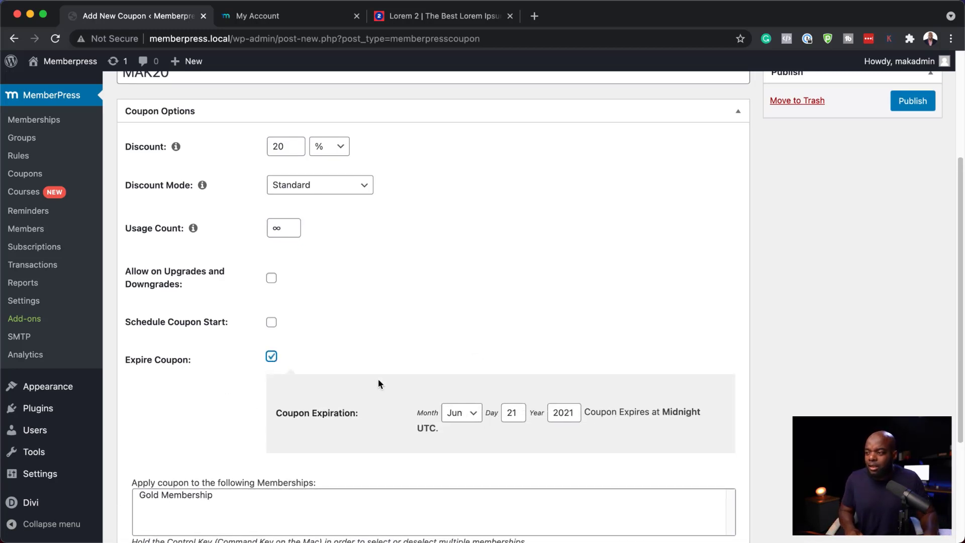
scroll(378, 383, "down", 5)
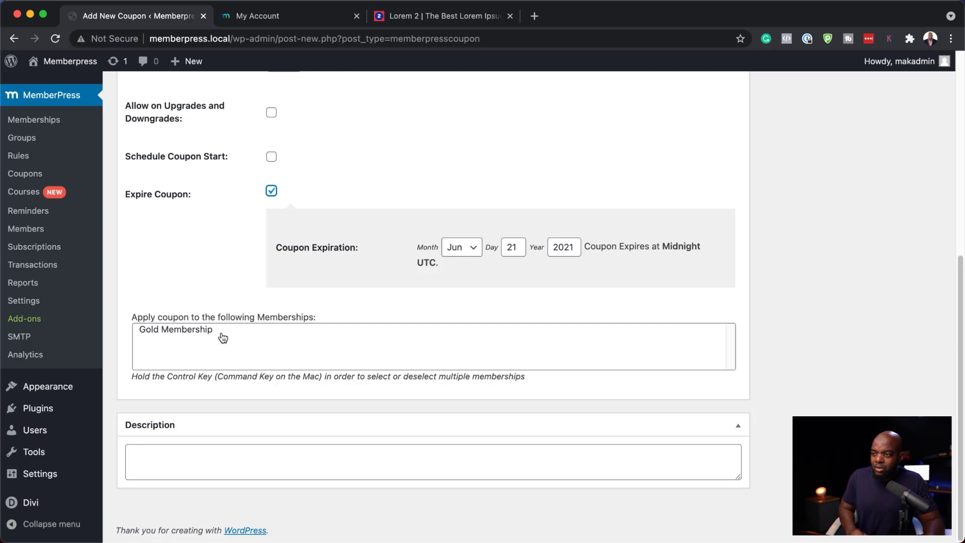
scroll(355, 370, "up", 7)
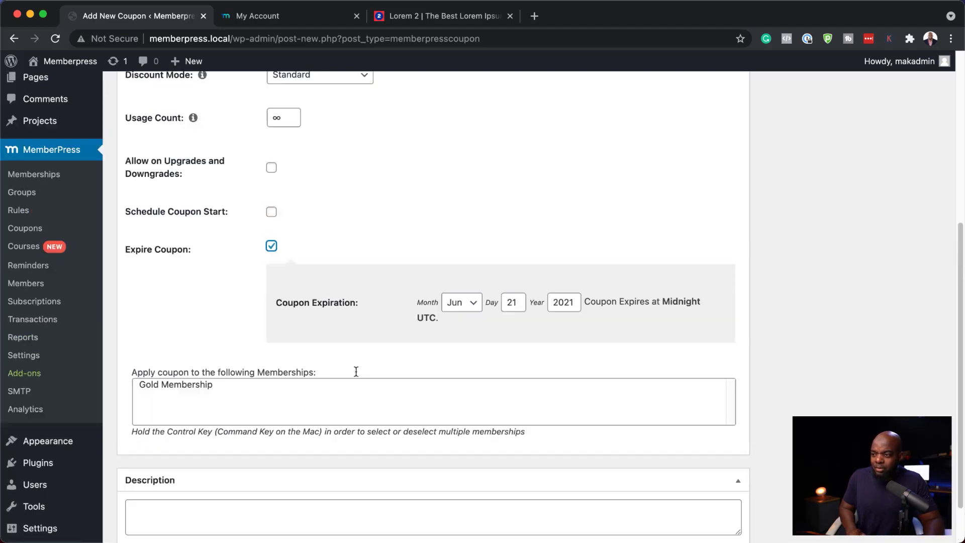
left_click(909, 282)
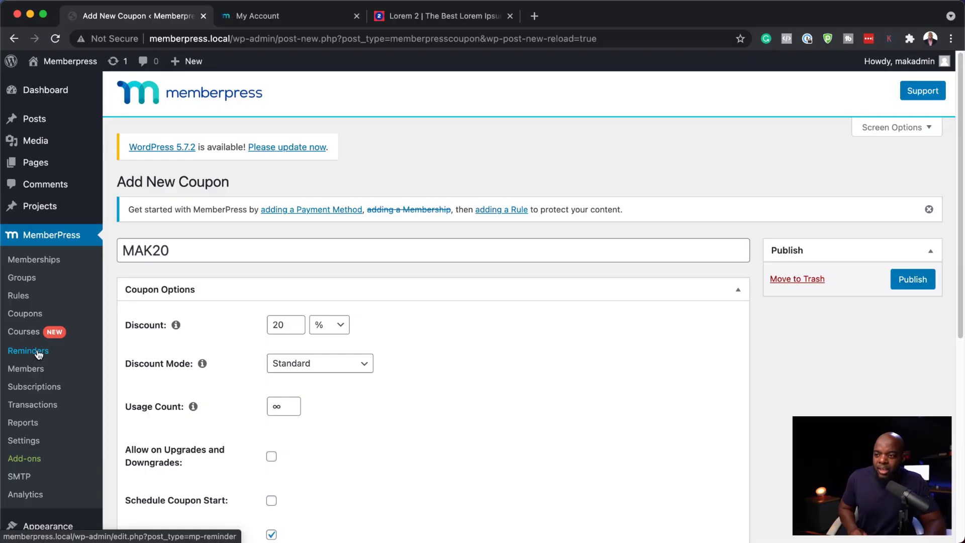
Go to the MemberPress Reminders page, leaving the unsaved coupon
left_click(38, 352)
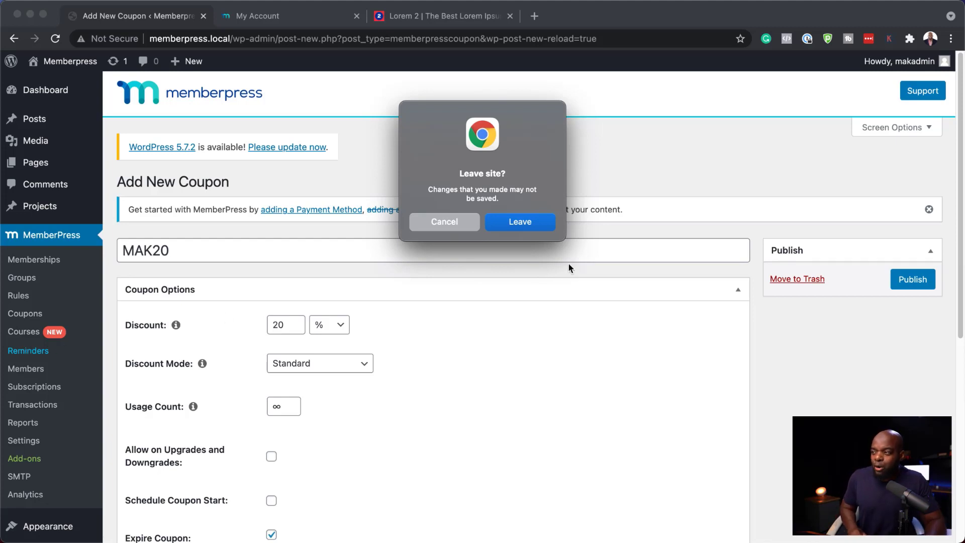
left_click(521, 222)
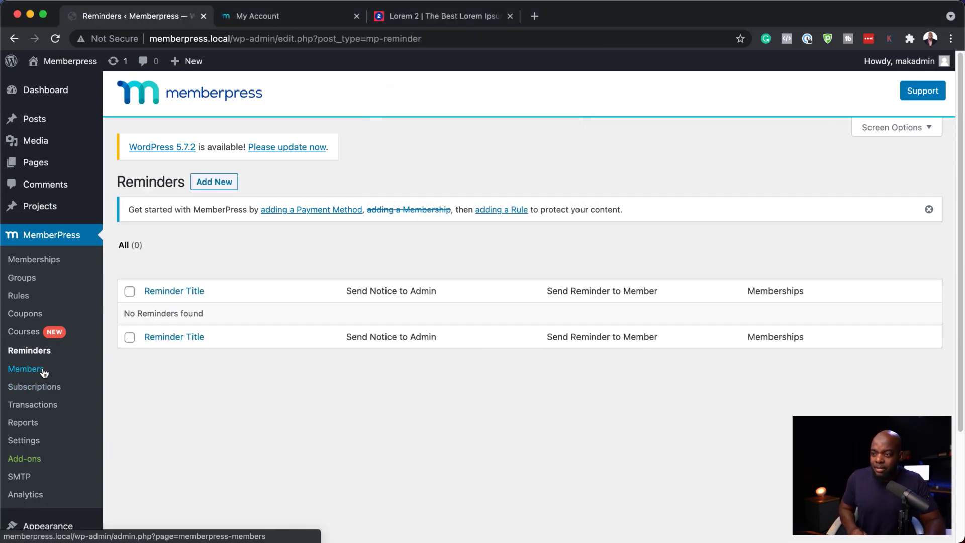
Open the admin member's profile for editing from the MemberPress Members list
left_click(44, 371)
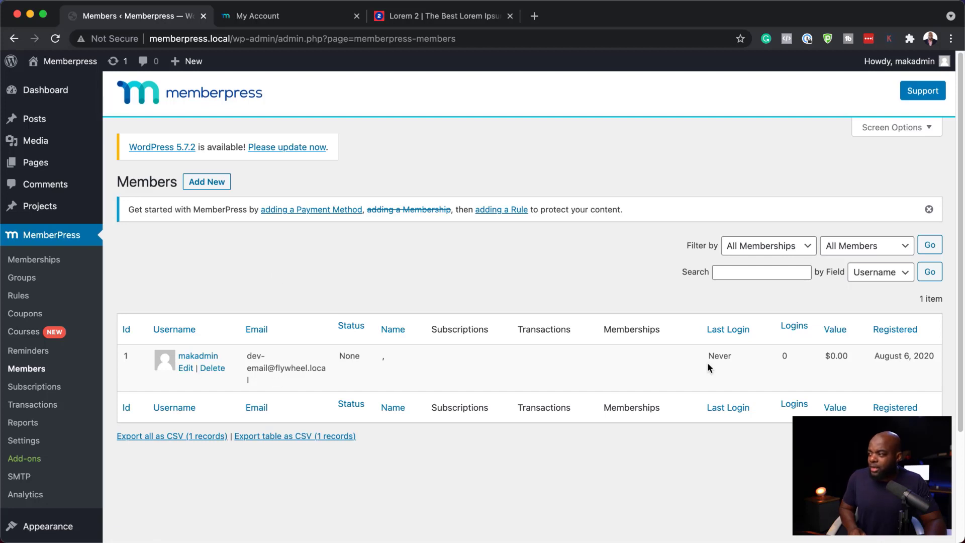
left_click(186, 369)
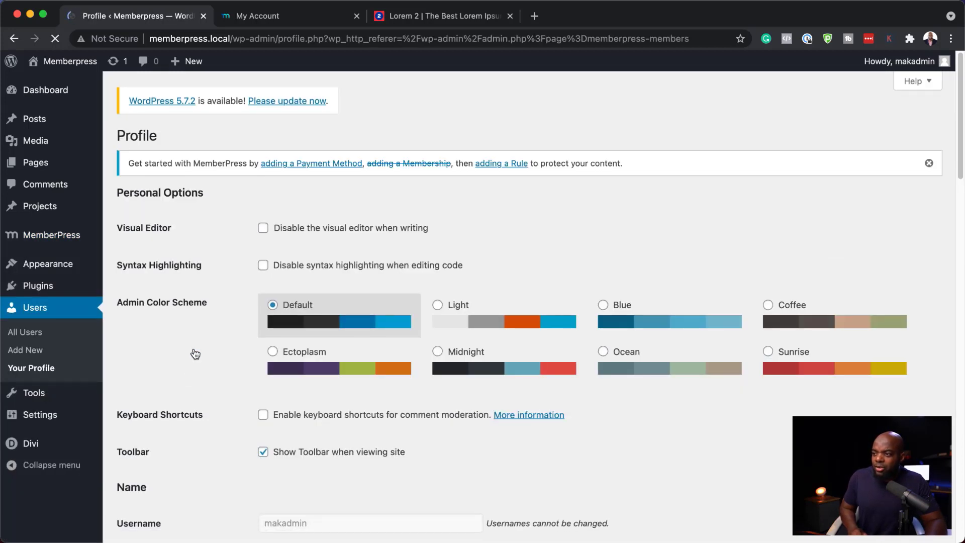
Scroll through the profile page to examine its account management and membership information sections
scroll(231, 317, "down", 5)
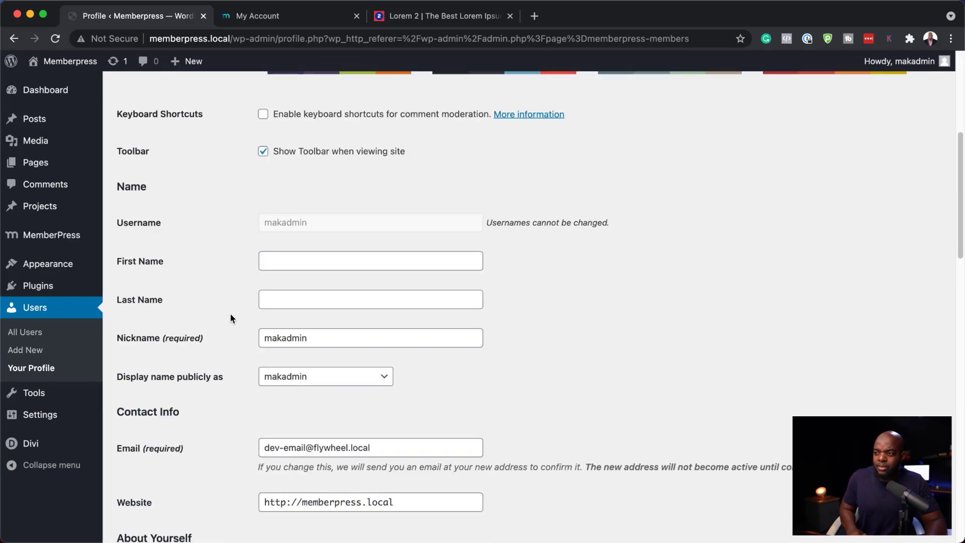
scroll(230, 313, "down", 4)
scroll(231, 309, "up", 7)
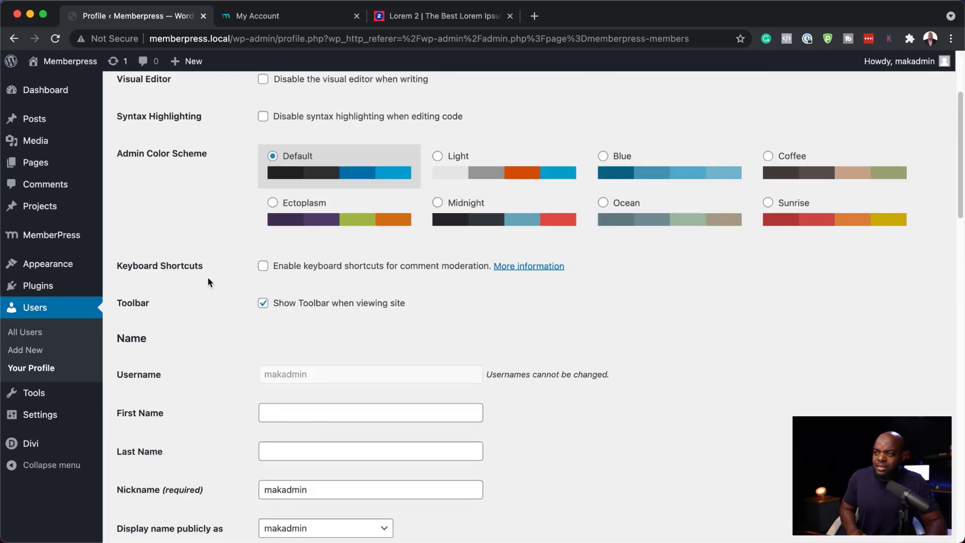
scroll(181, 312, "up", 3)
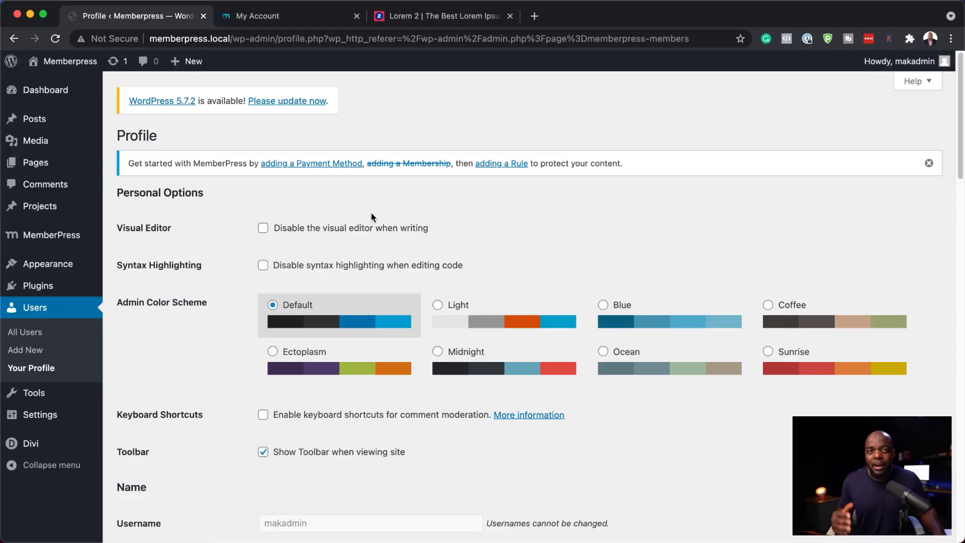
scroll(617, 250, "down", 5)
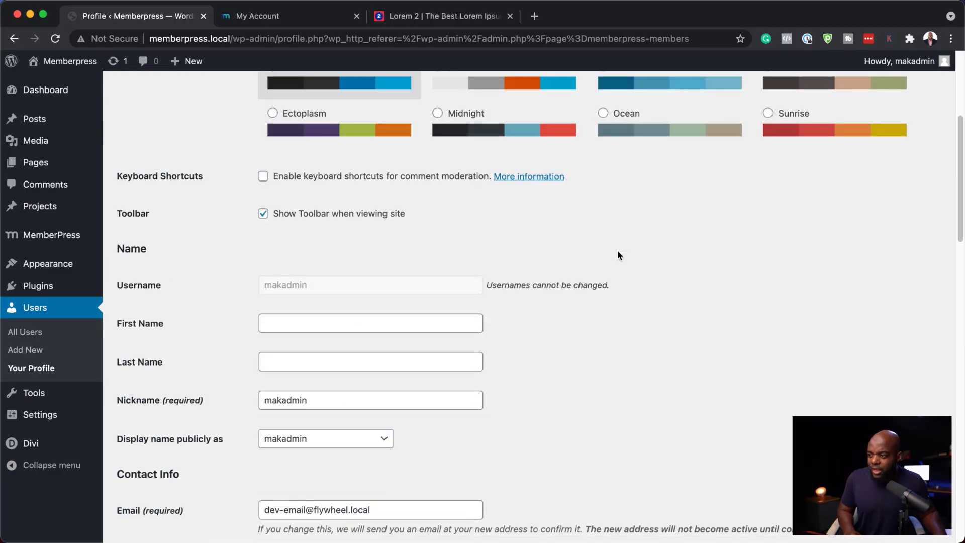
scroll(618, 251, "down", 9)
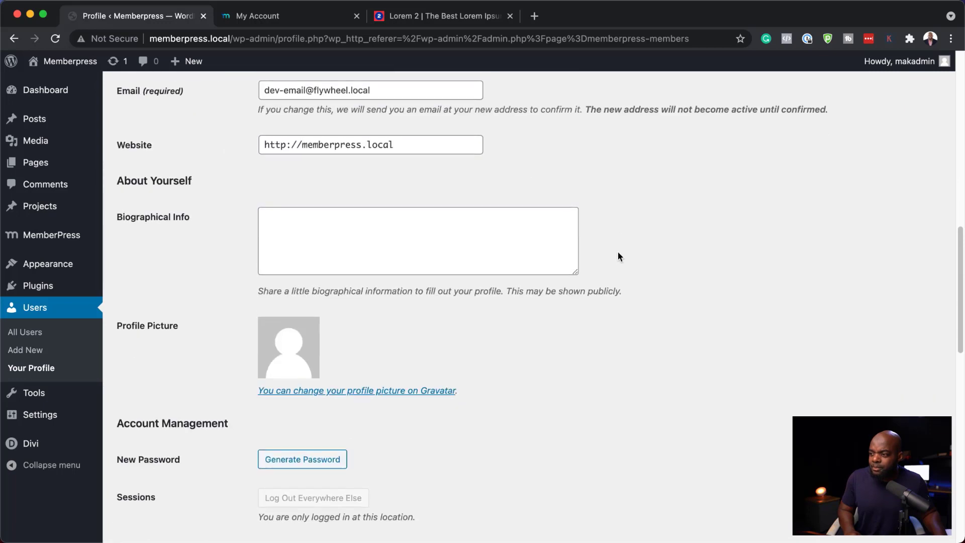
scroll(618, 252, "down", 4)
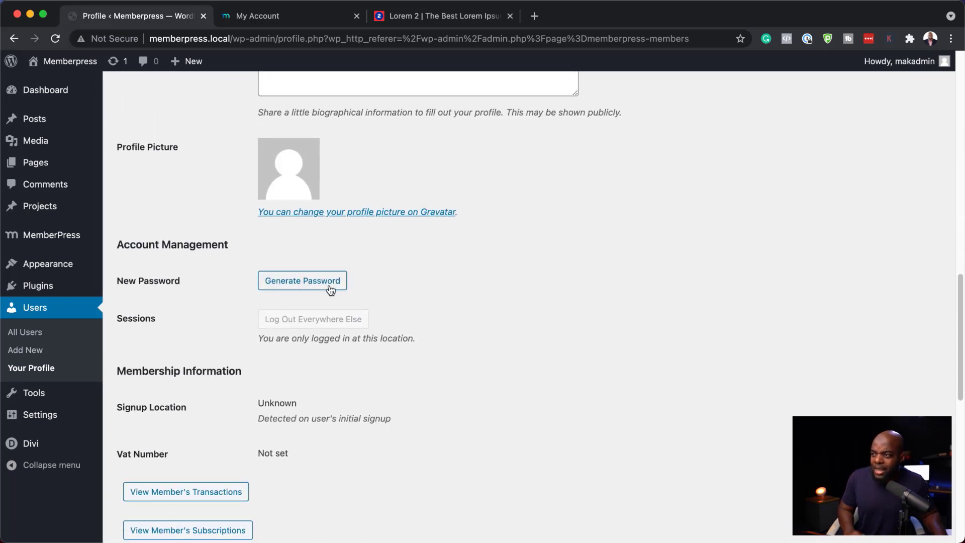
scroll(330, 286, "down", 4)
scroll(330, 285, "down", 1)
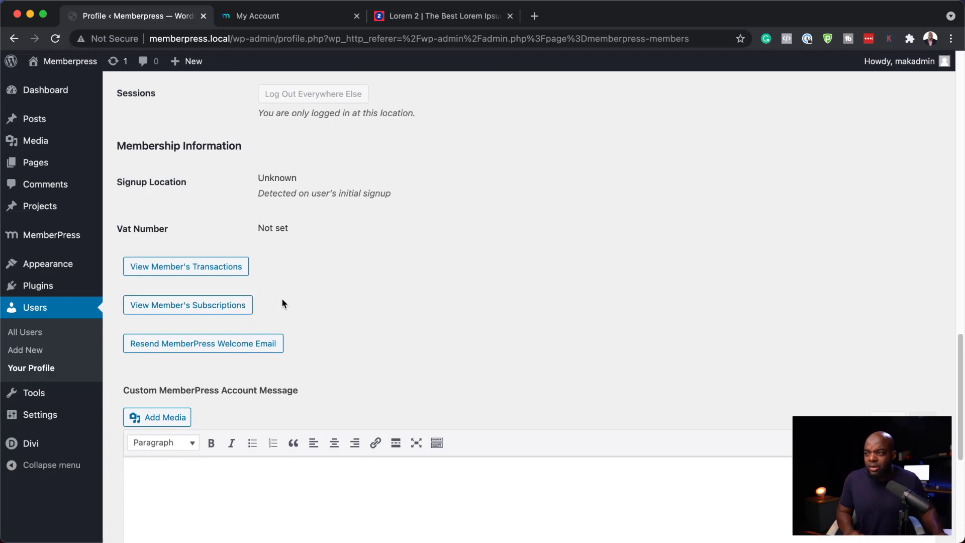
scroll(360, 427, "down", 6)
scroll(360, 427, "up", 20)
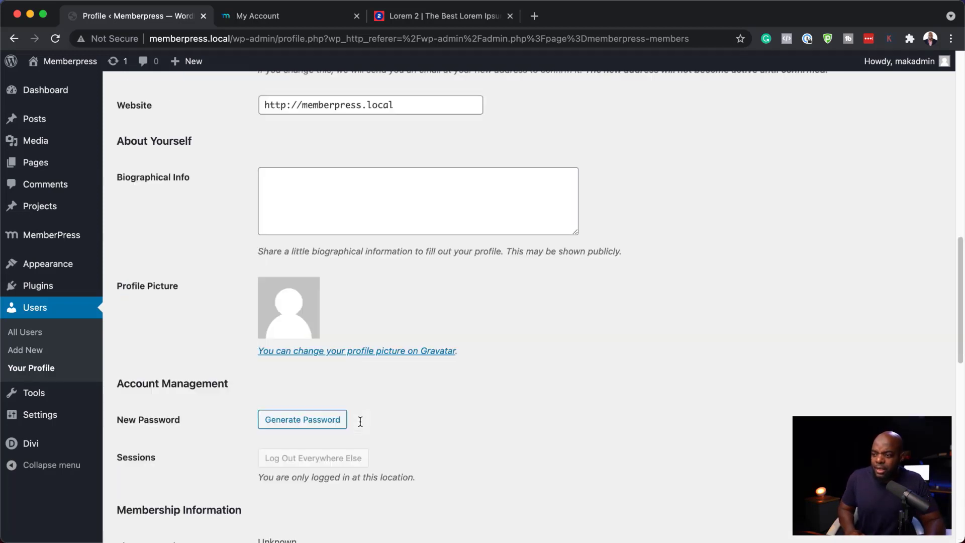
Visit the MemberPress Subscriptions and Reports pages and review the monthly report figures and amounts chart
mouse_move(41, 237)
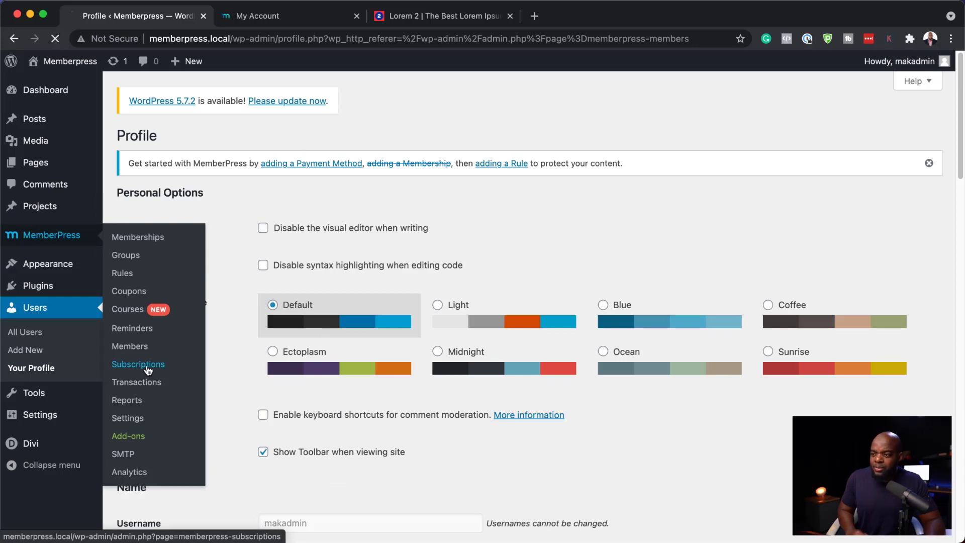
left_click(132, 364)
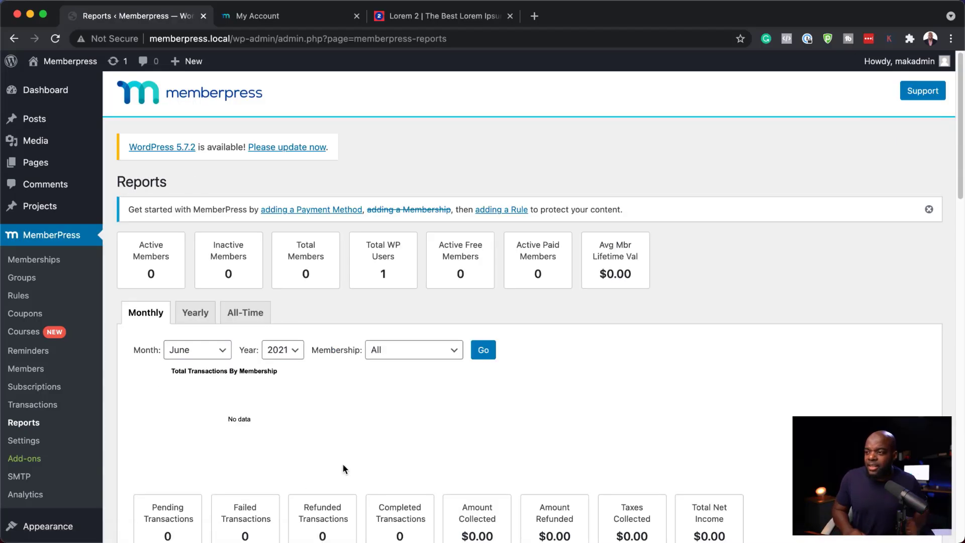
scroll(747, 349, "down", 4)
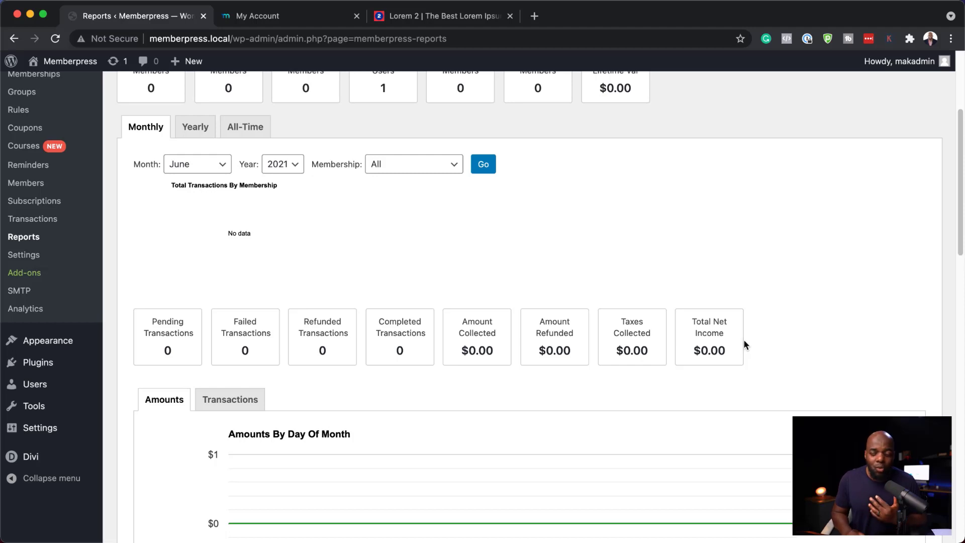
scroll(744, 348, "up", 3)
scroll(745, 354, "up", 2)
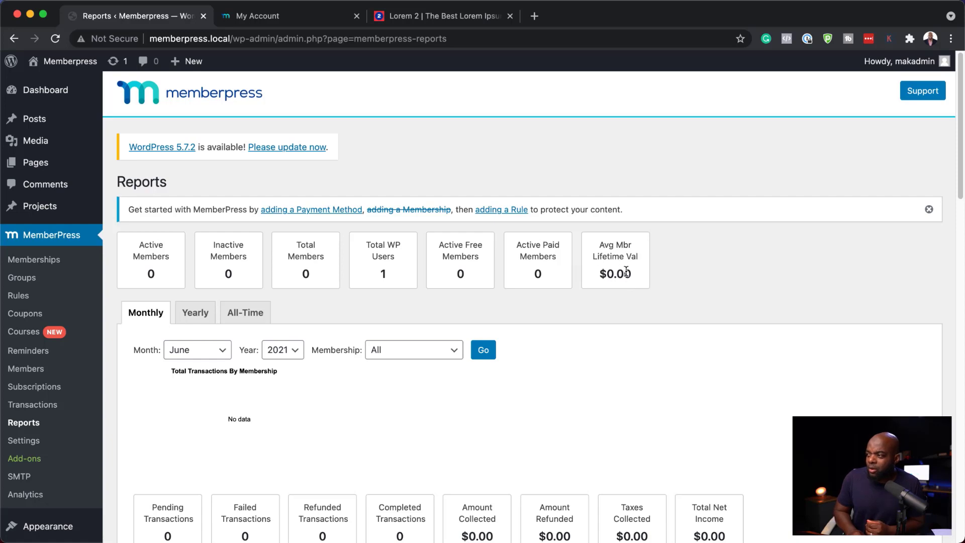
scroll(217, 387, "down", 3)
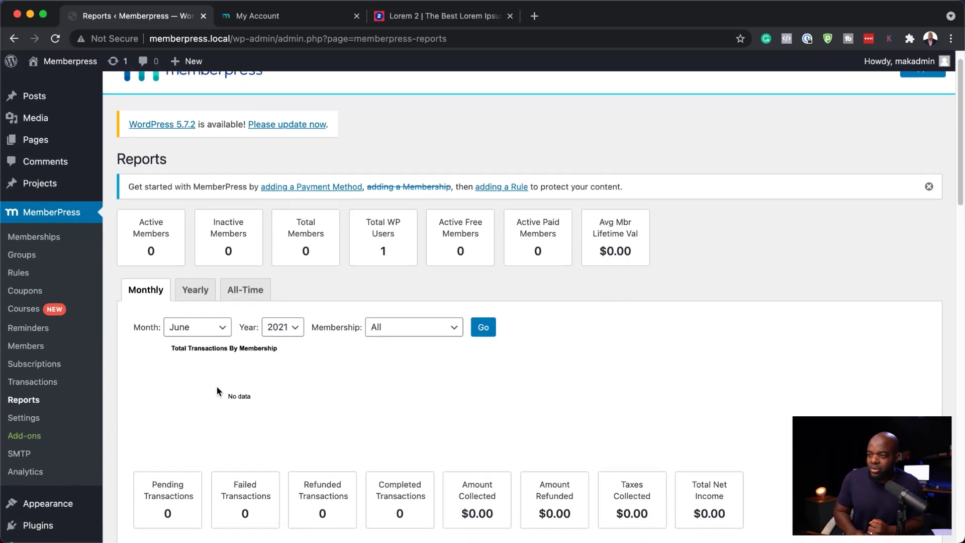
scroll(217, 385, "down", 7)
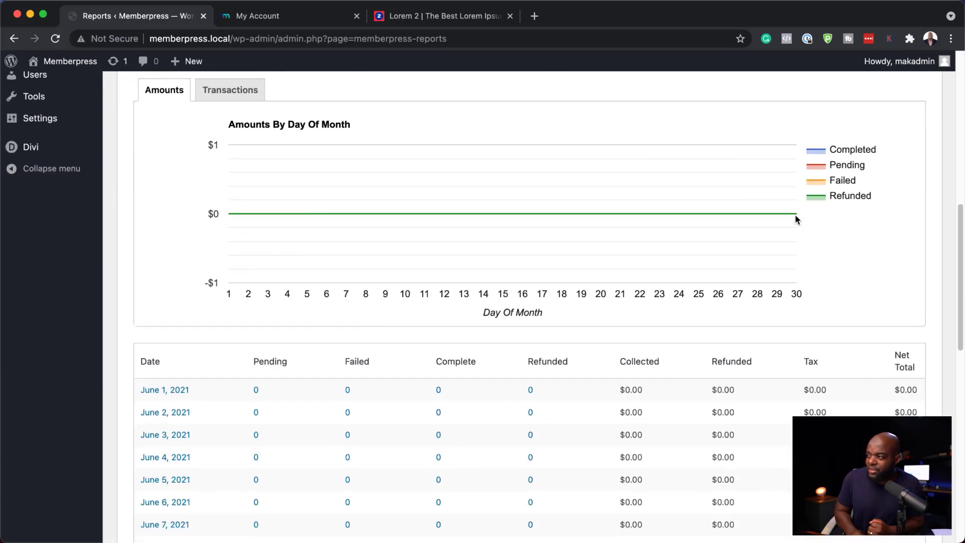
scroll(531, 249, "up", 5)
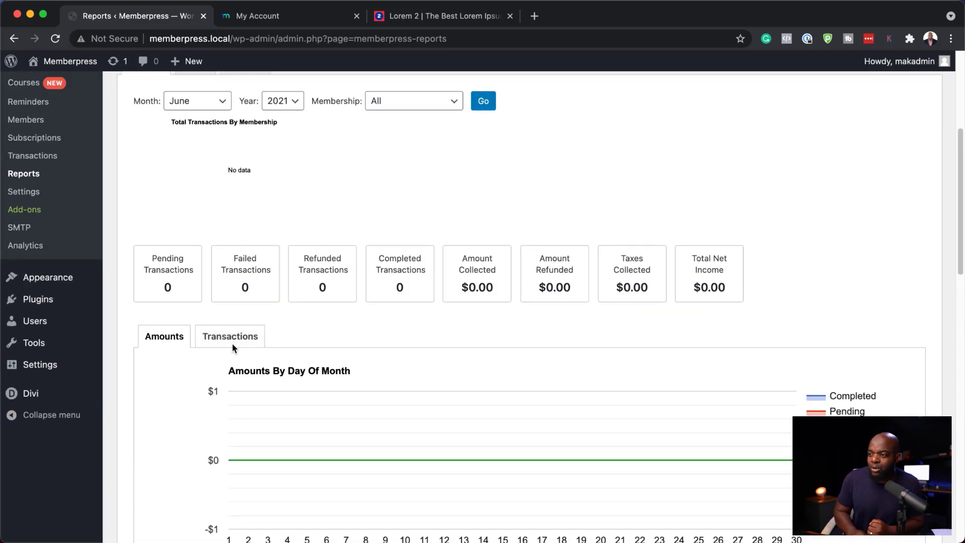
scroll(491, 398, "up", 1)
scroll(491, 402, "up", 1)
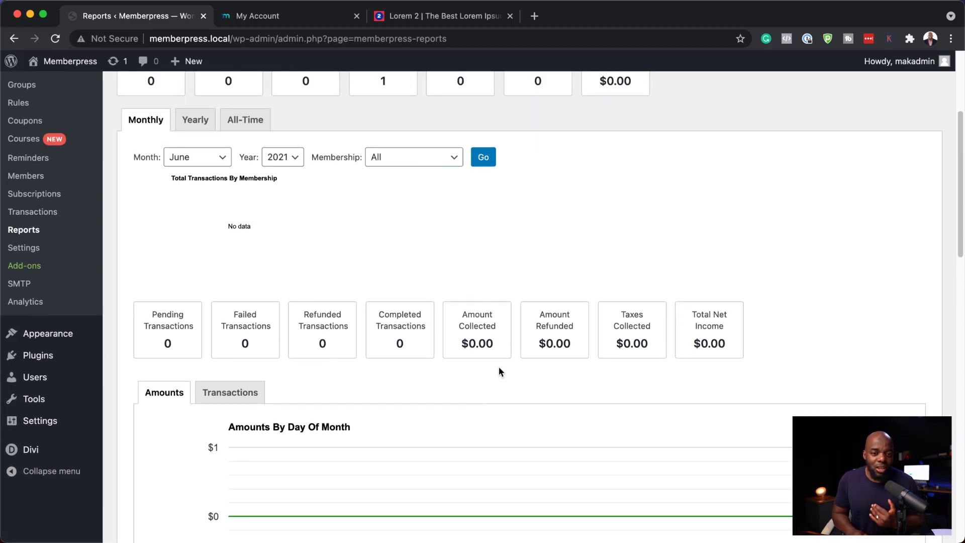
Open MemberPress Settings, review the License tab, and switch to the Pages tab
left_click(24, 247)
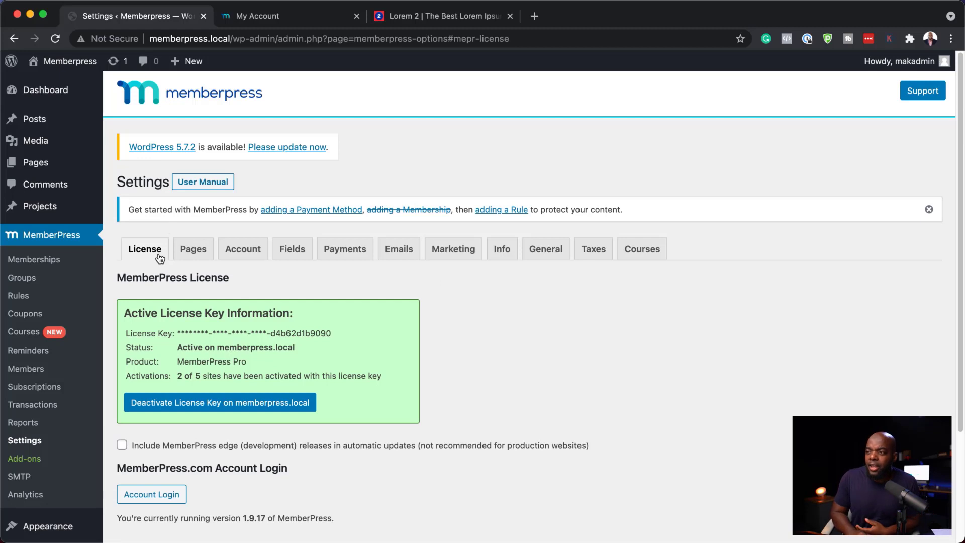
scroll(294, 311, "down", 3)
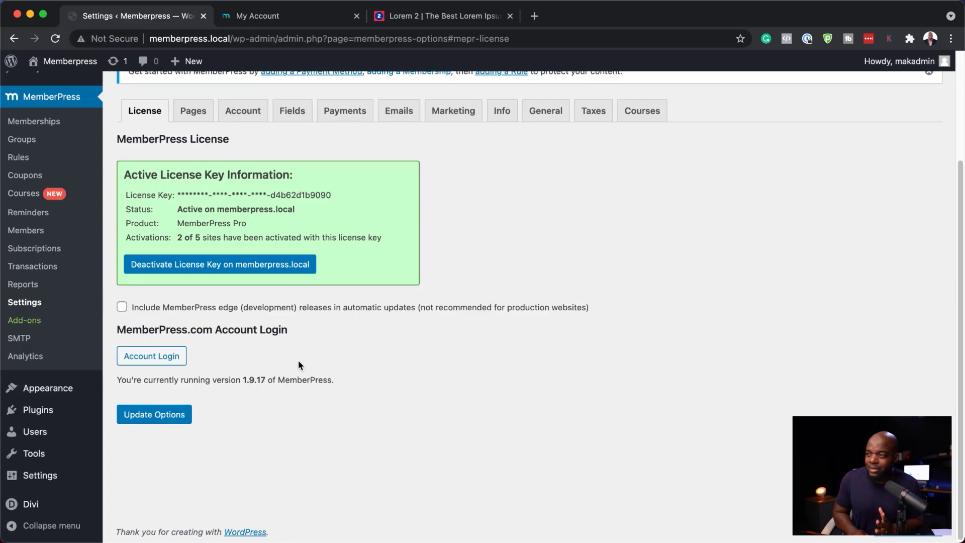
scroll(251, 342, "up", 2)
left_click(190, 225)
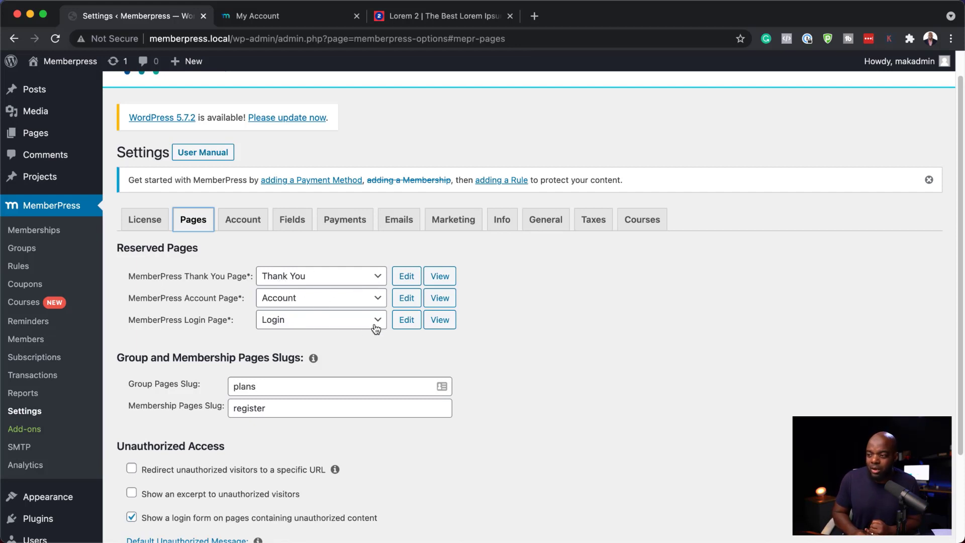
View the reserved Thank You page and open it in the Divi builder using its existing content
left_click(445, 279, "super")
left_click(275, 14)
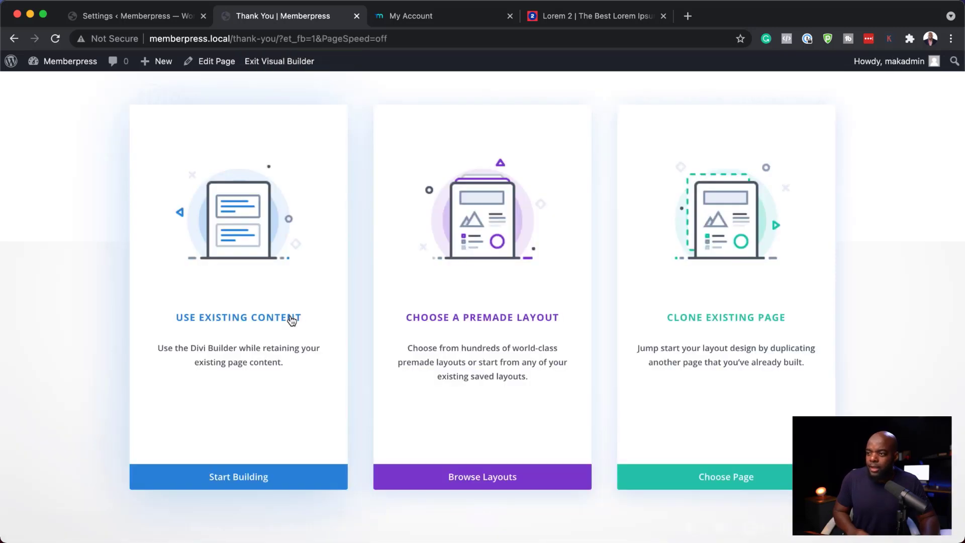
left_click(289, 316)
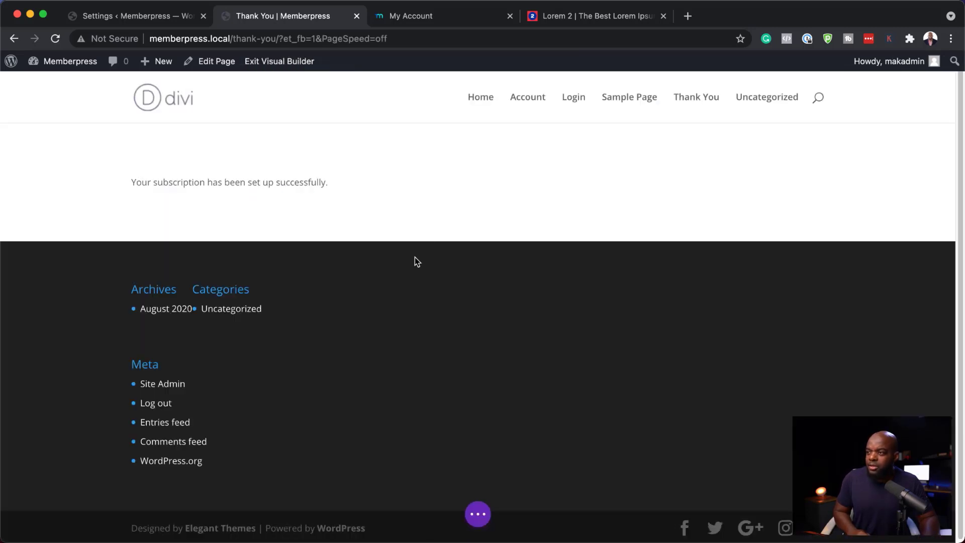
mouse_move(396, 218)
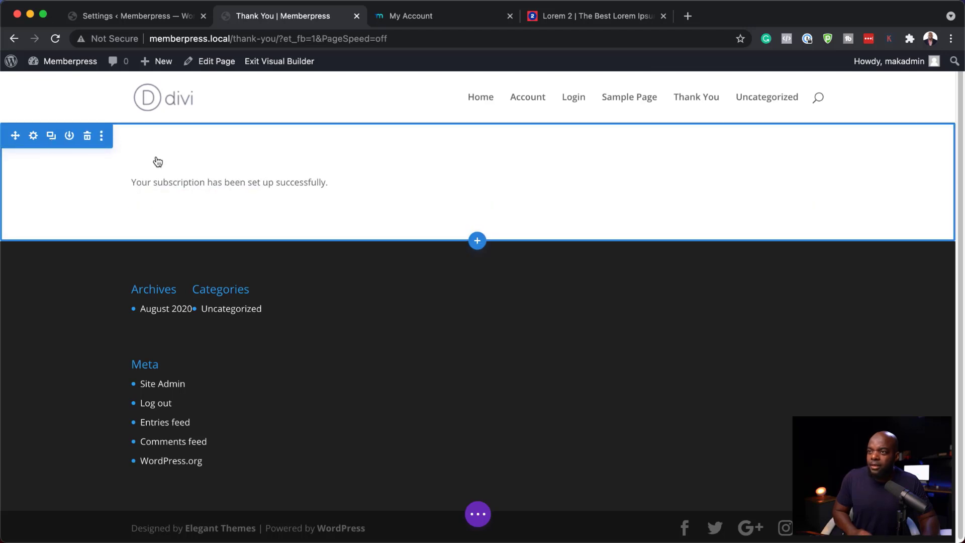
left_click(478, 241)
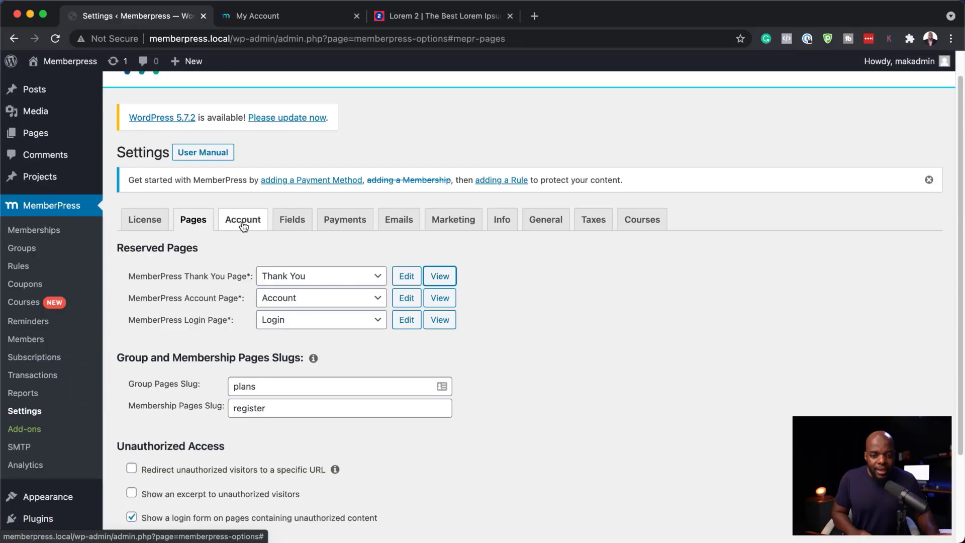
Switch to the Account settings and set the Password Strength Meter to Show
left_click(243, 221)
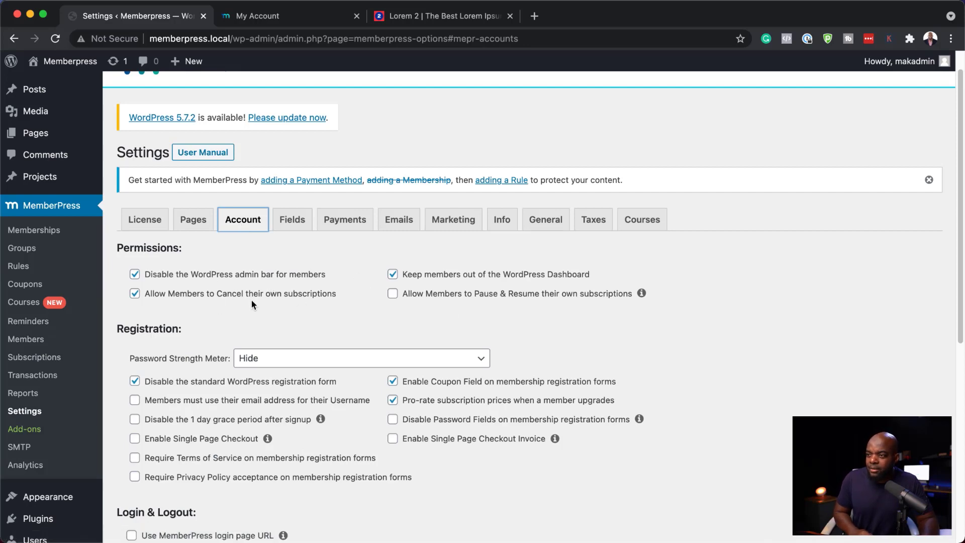
scroll(190, 357, "down", 4)
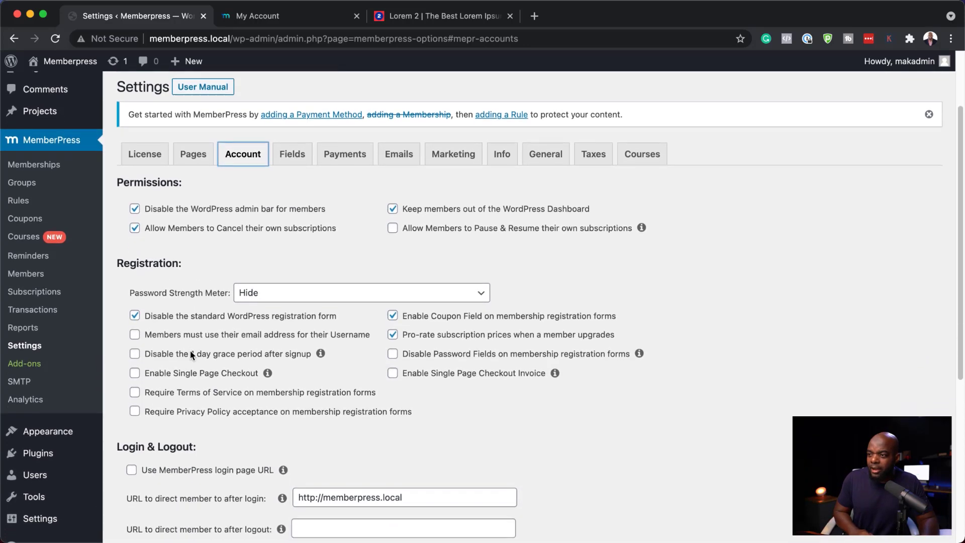
left_click(264, 269)
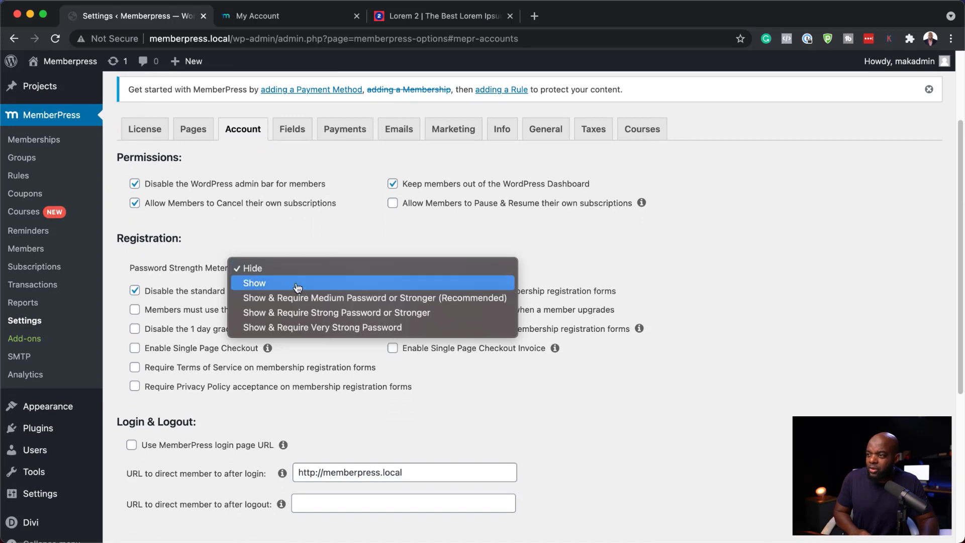
left_click(297, 285)
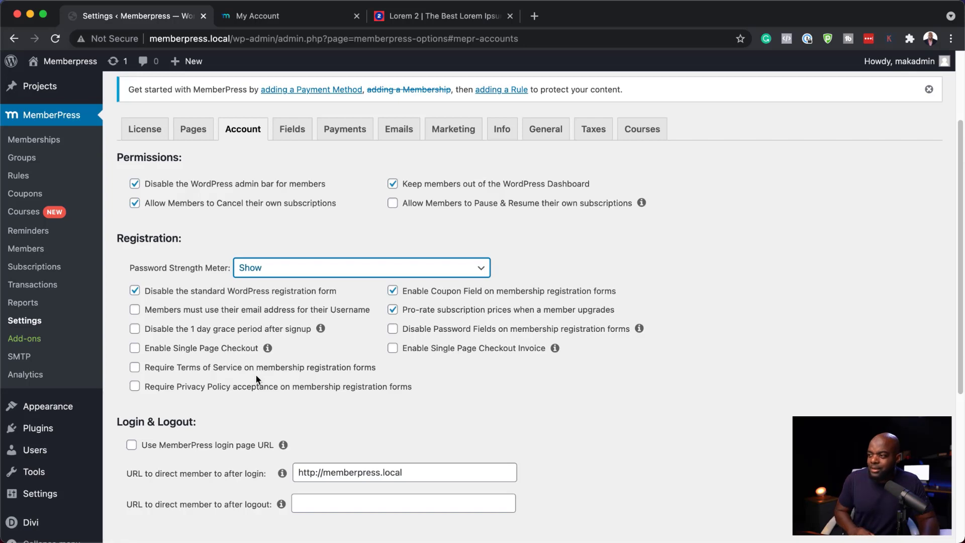
Examine the Login & Logout redirect URL fields and the Account Page Welcome Message
left_click(264, 395)
scroll(251, 392, "down", 2)
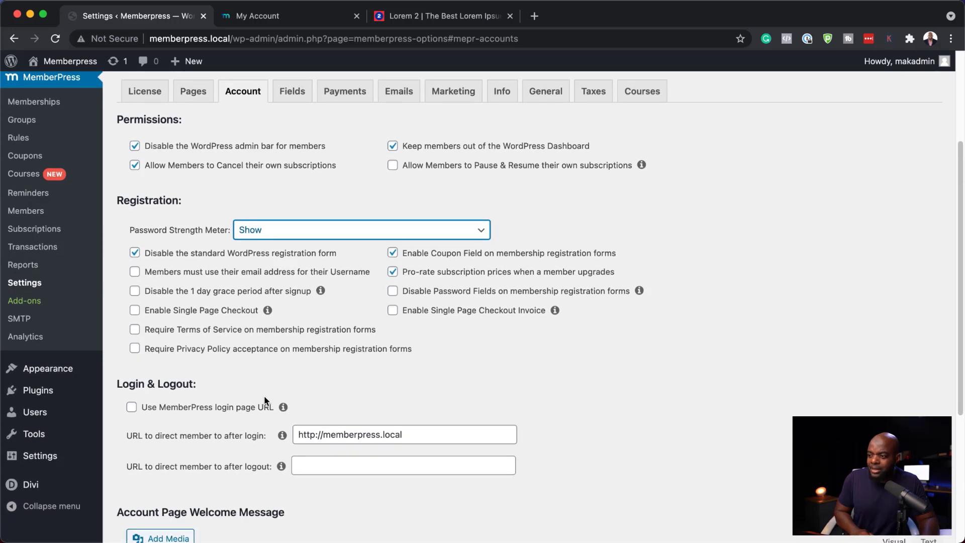
scroll(235, 382, "down", 4)
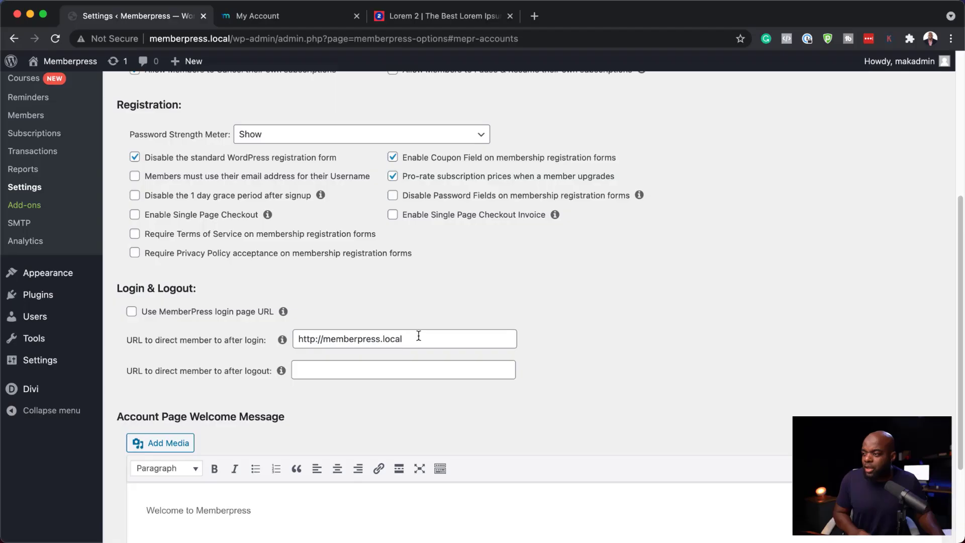
left_click(419, 336)
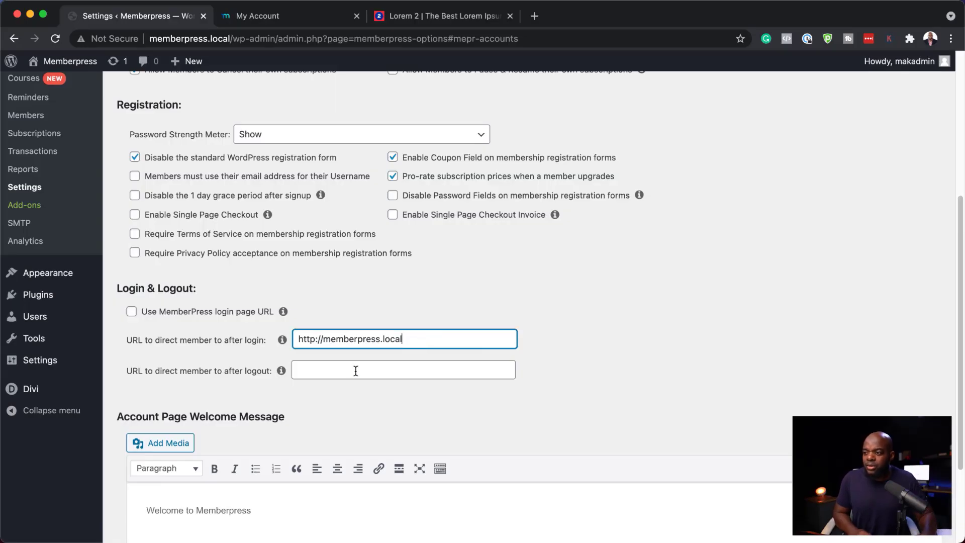
left_click(318, 369)
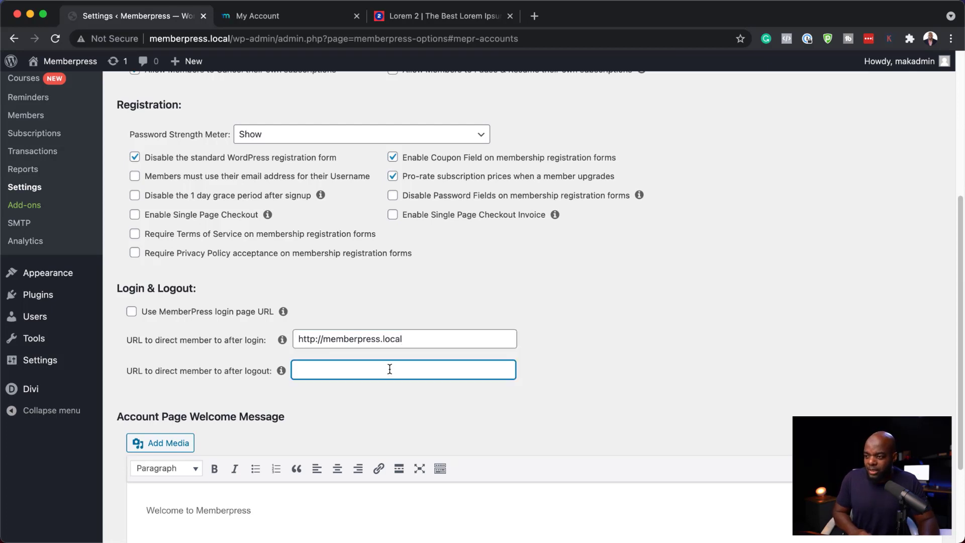
scroll(411, 407, "down", 5)
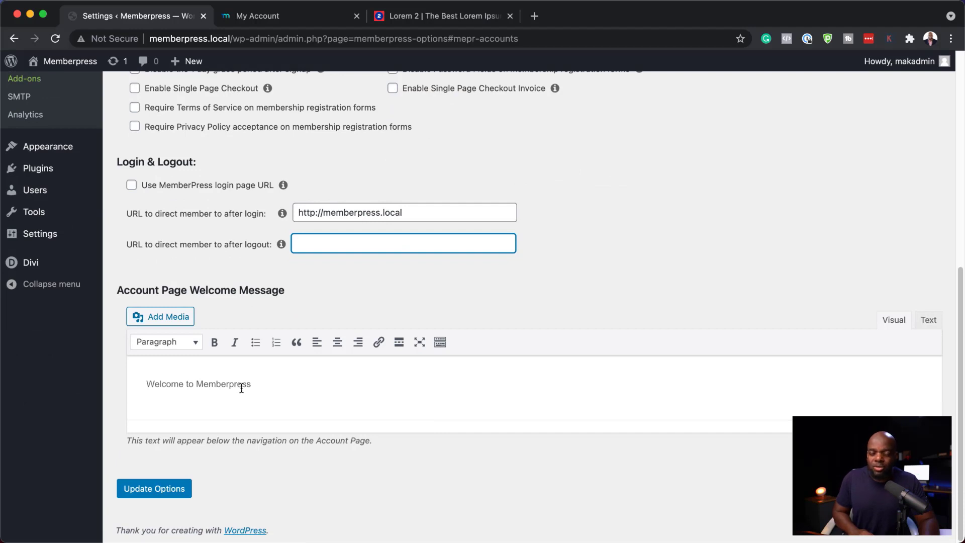
scroll(283, 384, "up", 10)
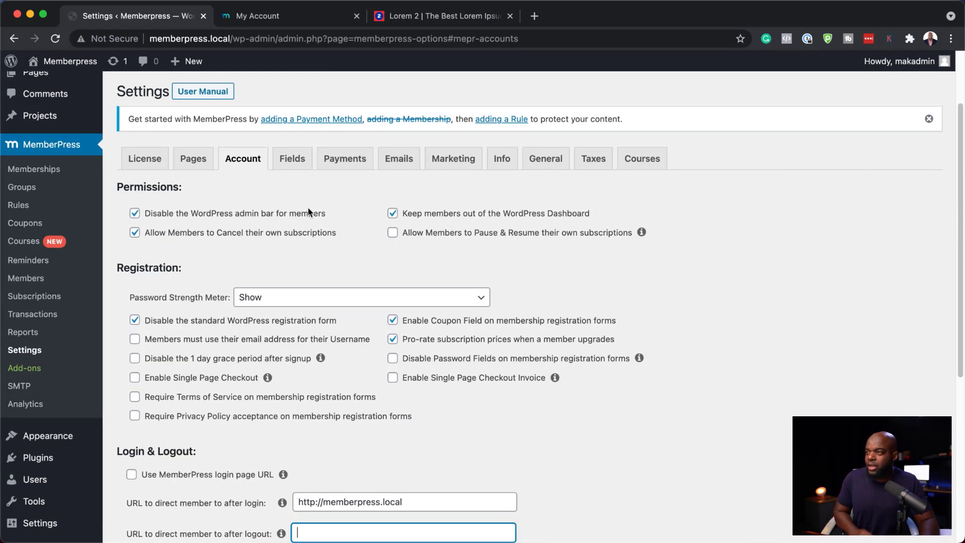
Review the Fields settings for extended and custom user information, and switch to the Payments tab
left_click(292, 159)
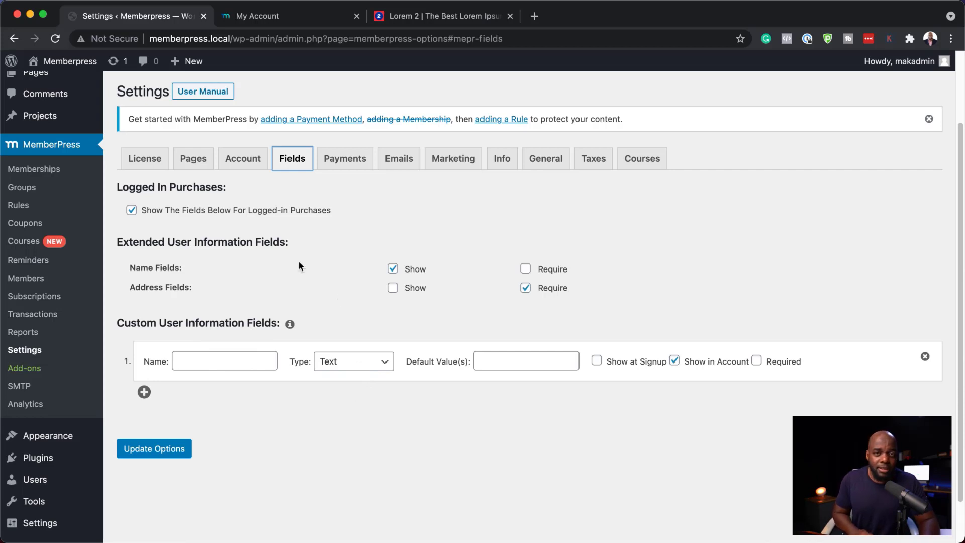
left_click(347, 166)
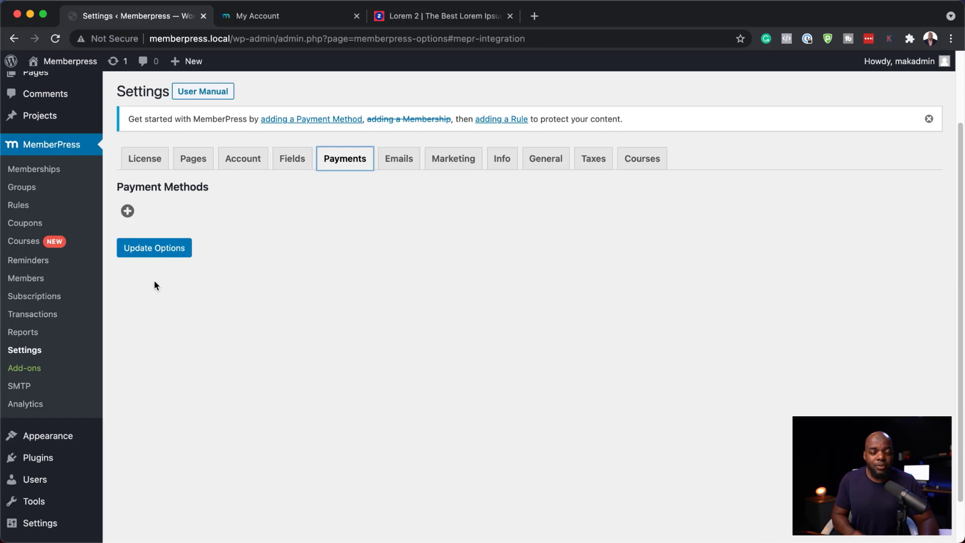
Add a new payment method and explore its gateway choices, selecting PayPal Standard
left_click(129, 212)
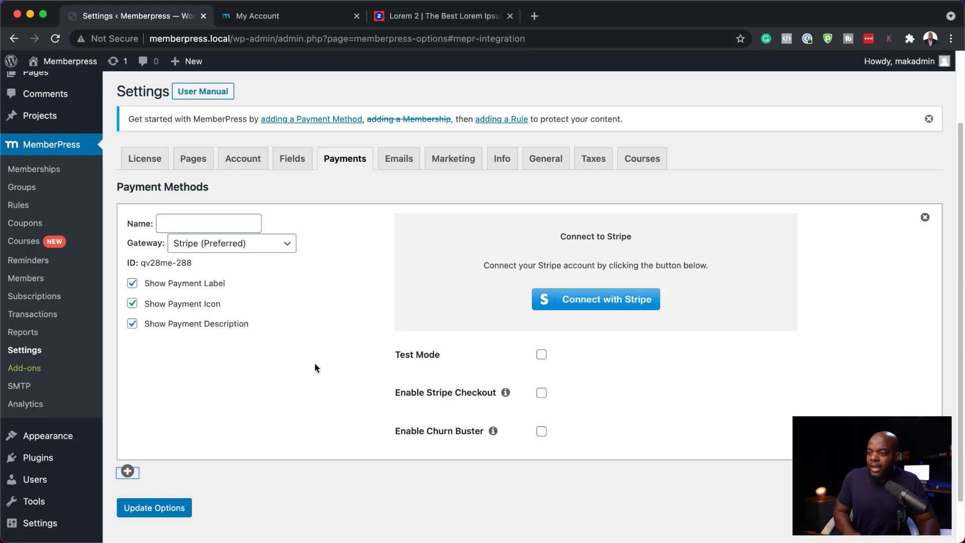
left_click(266, 252)
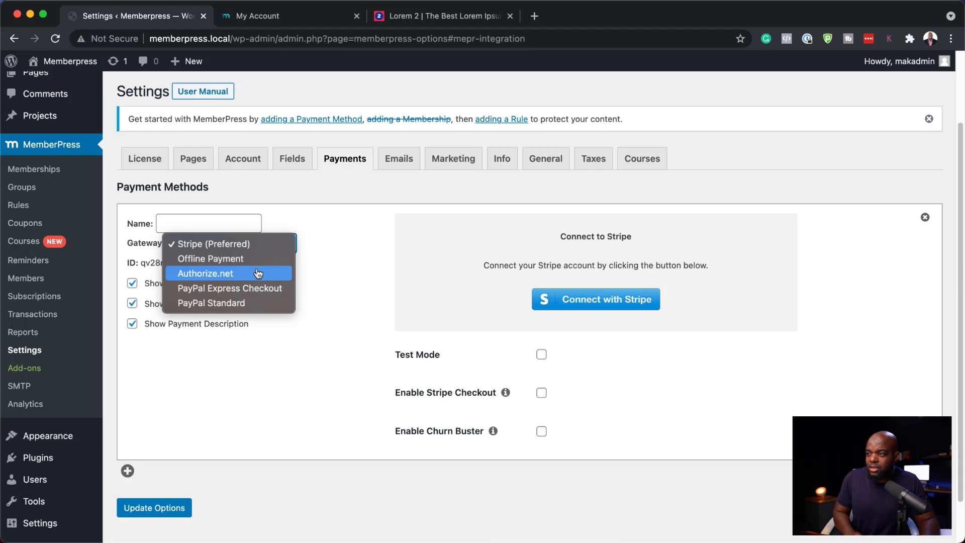
left_click(272, 304)
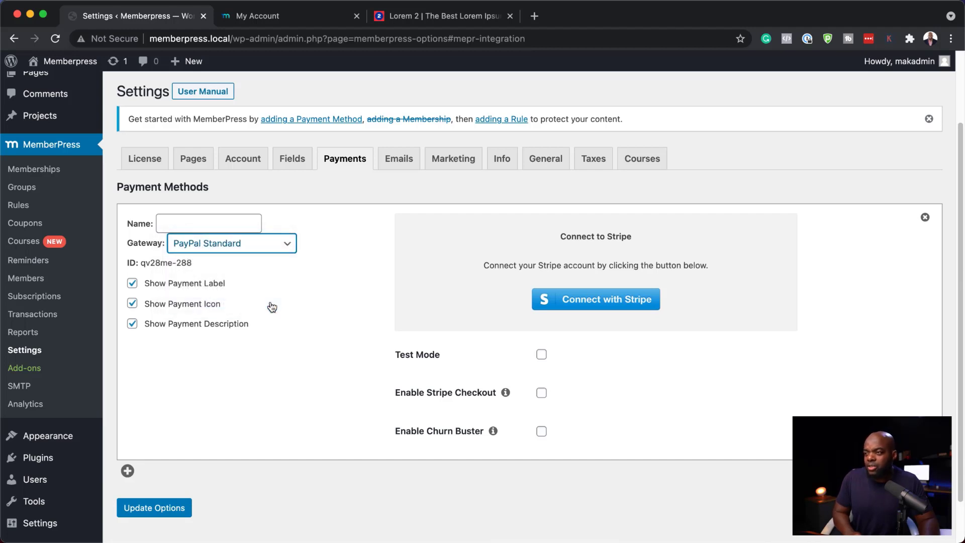
left_click(507, 229)
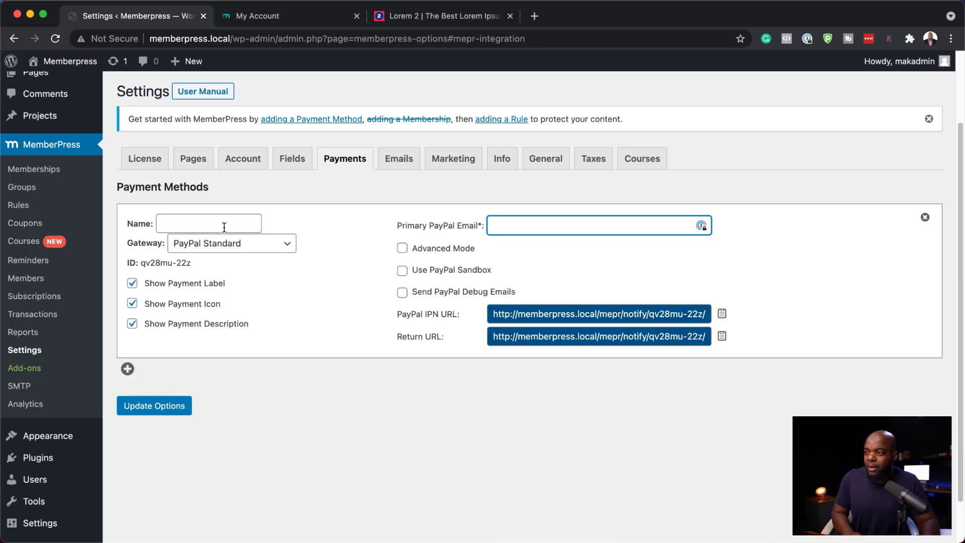
left_click(285, 248)
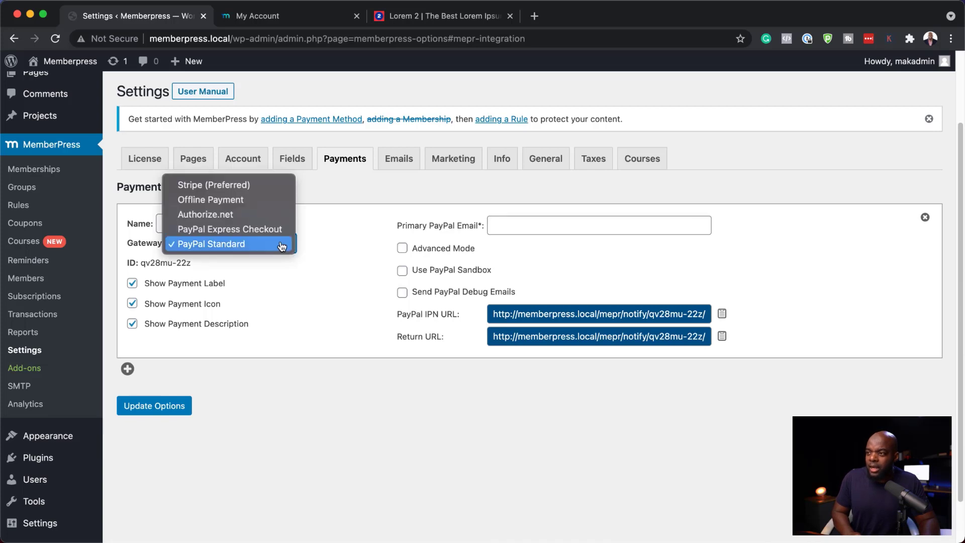
left_click(265, 205)
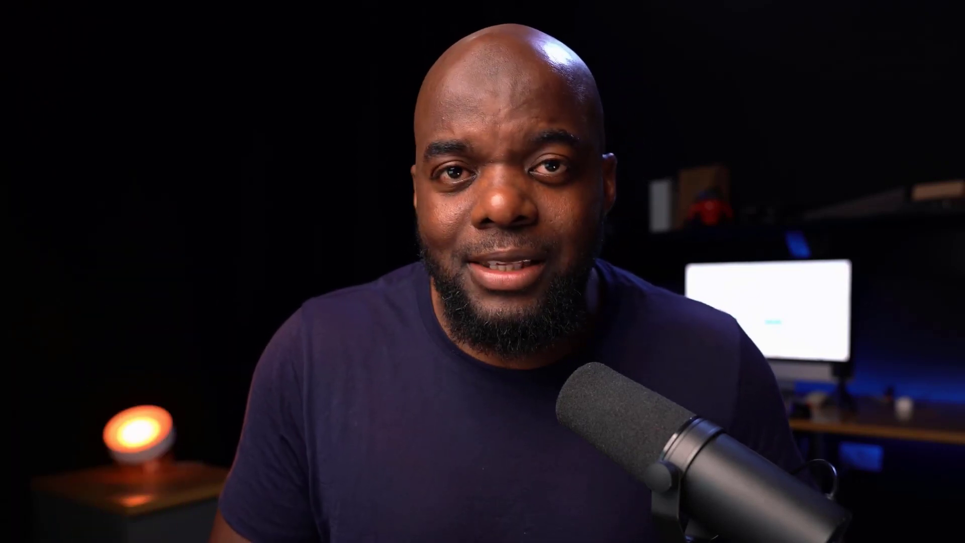
Open the Welcome Email editor in the Emails settings and review its subject and body template
left_click(397, 163)
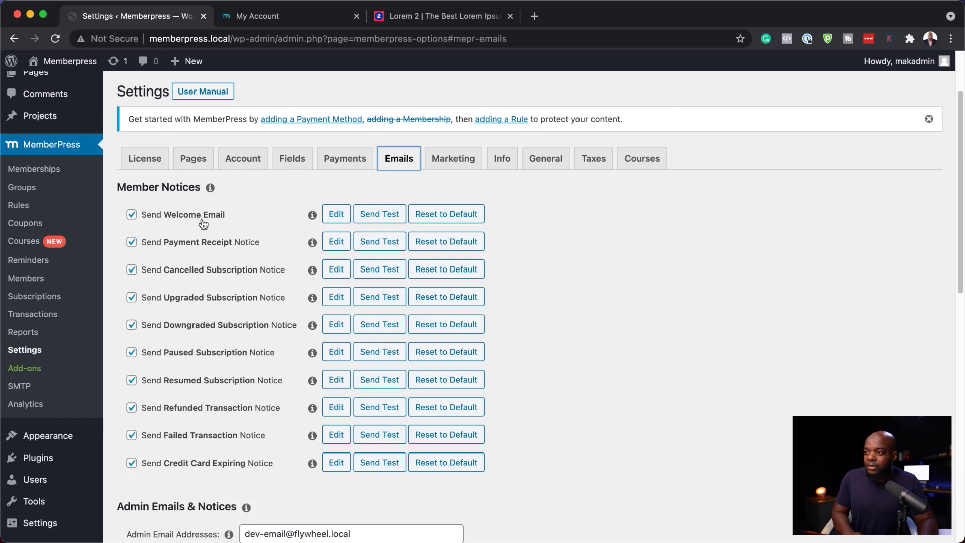
left_click(336, 217)
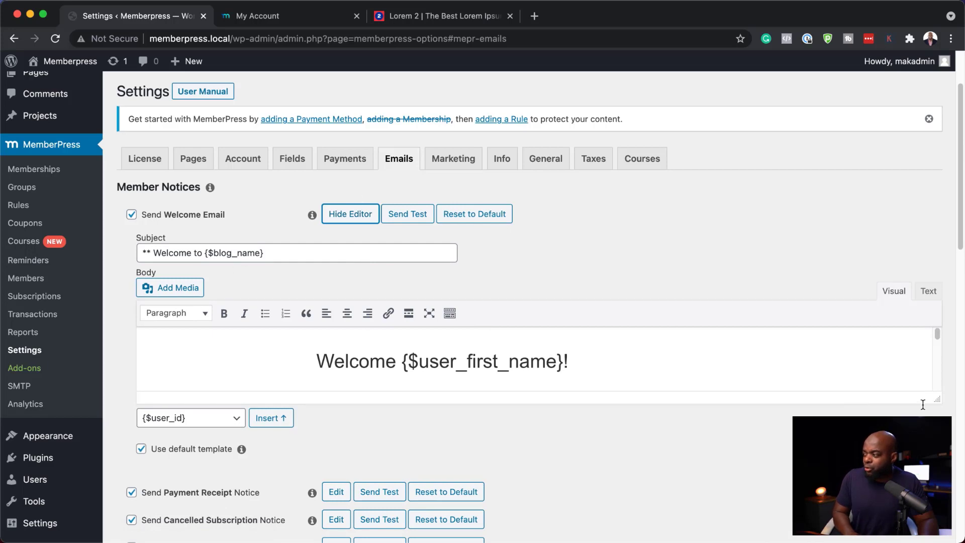
left_click_drag(939, 404, 938, 539)
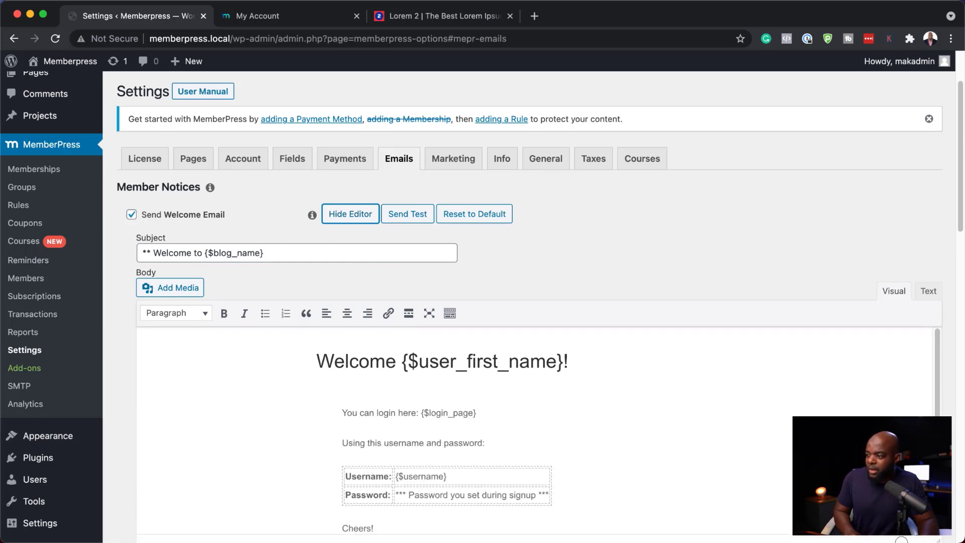
scroll(737, 452, "down", 3)
scroll(736, 453, "up", 3)
left_click_drag(342, 443, 507, 450)
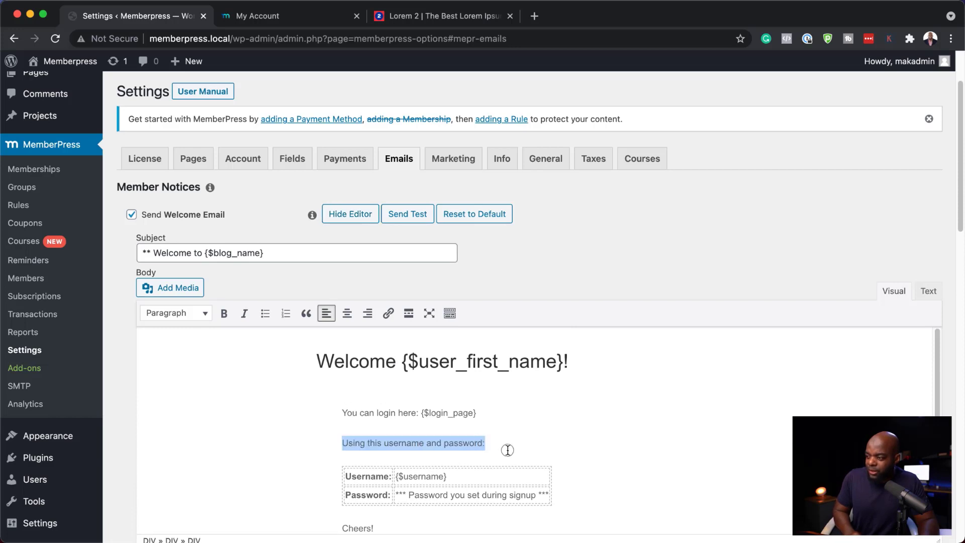
left_click(543, 438)
scroll(553, 435, "down", 3)
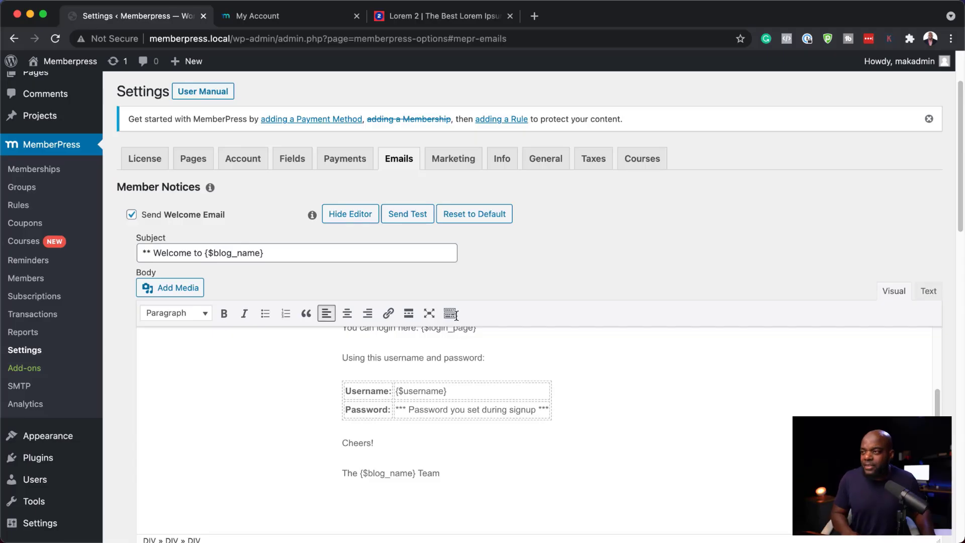
Enable 'Opt-in box checked by default' in the Marketing settings
left_click(439, 167)
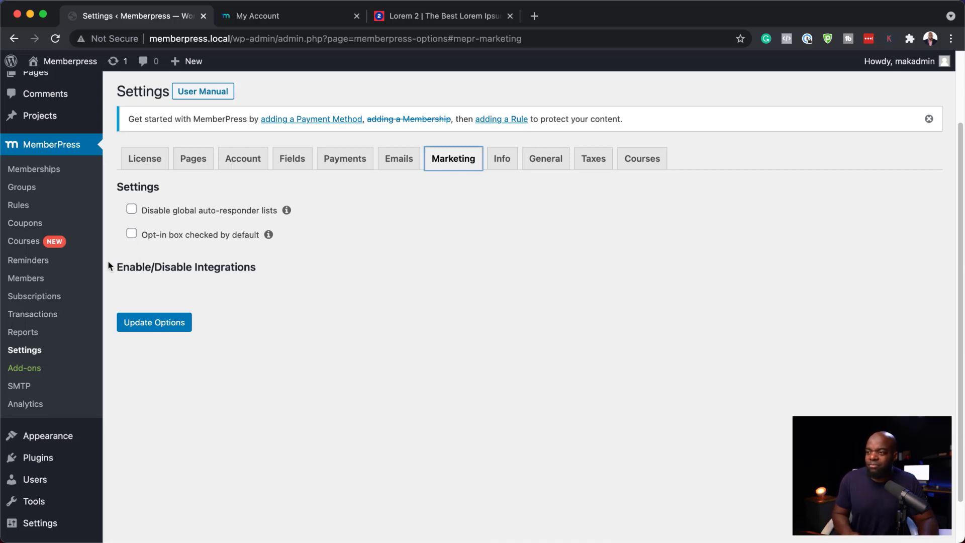
left_click(131, 234)
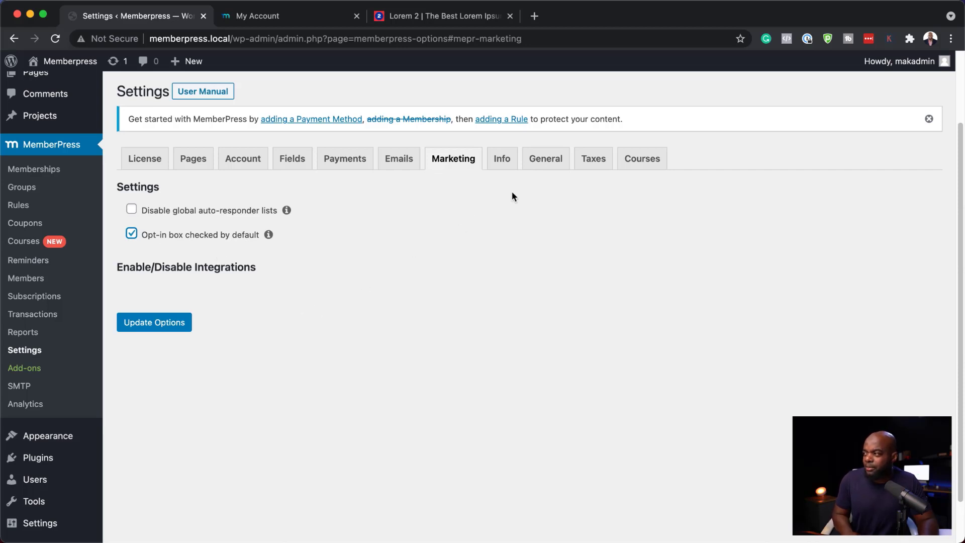
Open the Info settings and inspect the Merchant Business Address fields
left_click(502, 167)
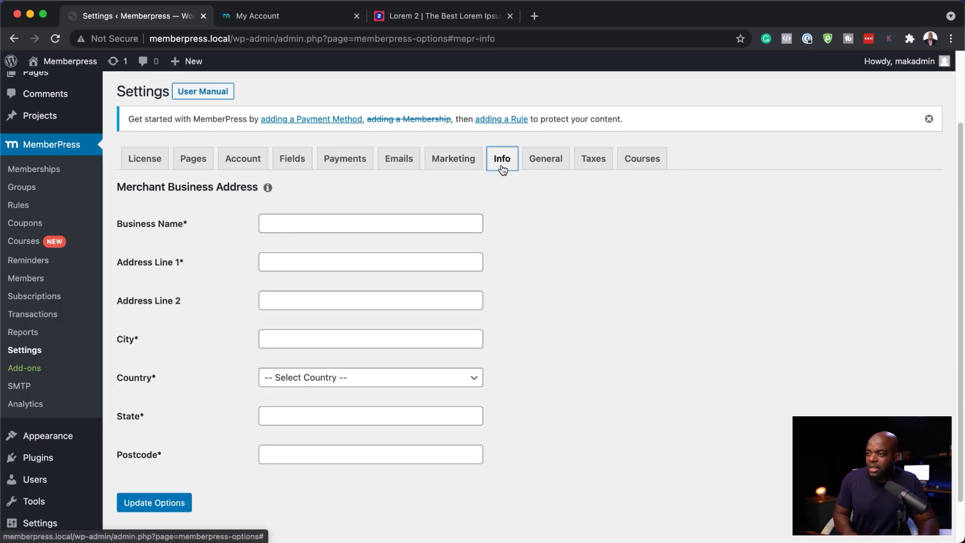
left_click(287, 223)
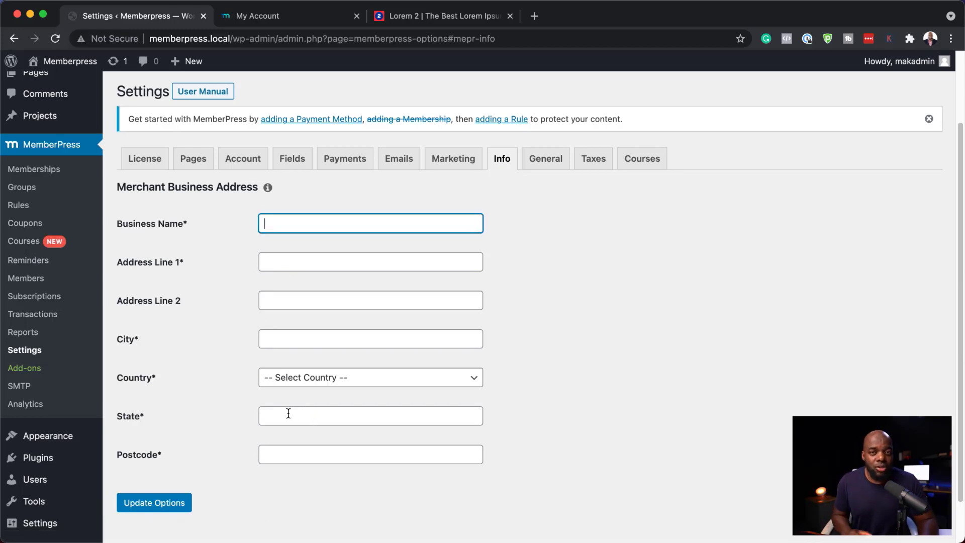
Set the General internationalization options to language code GB, currency code GBP and currency symbol £
left_click(544, 167)
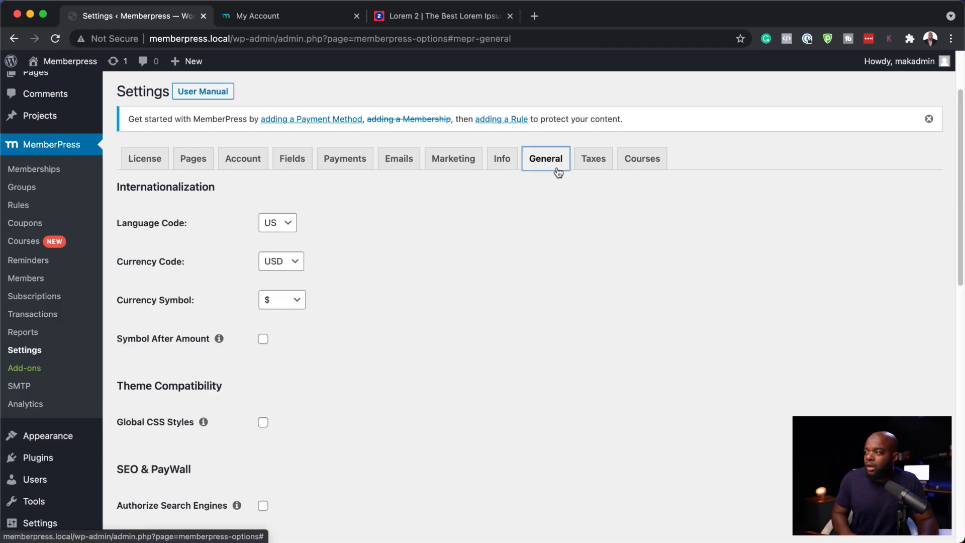
left_click(366, 220)
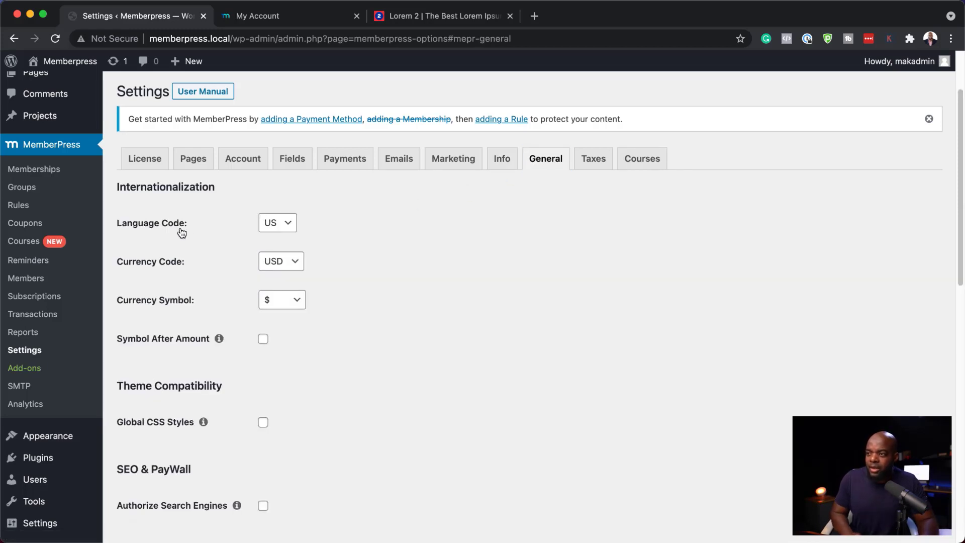
left_click(288, 227)
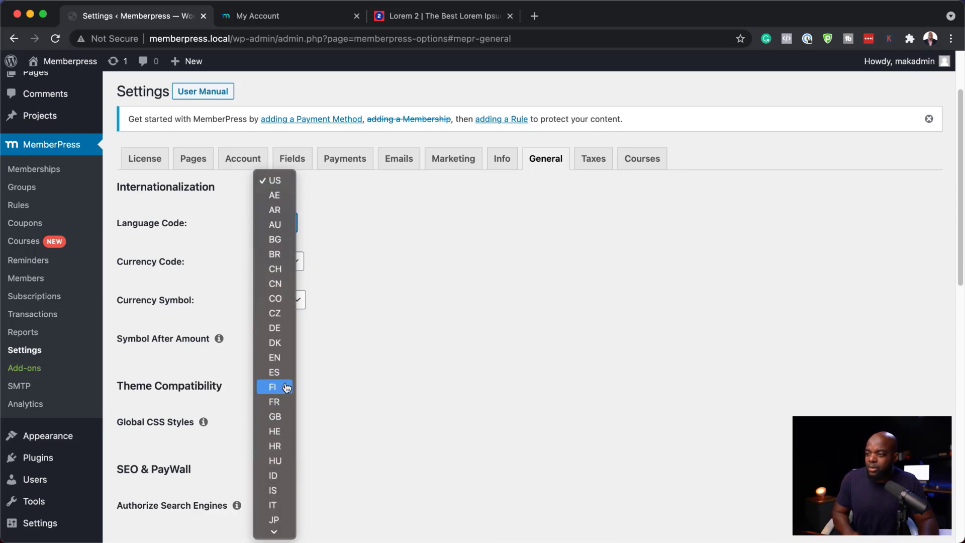
left_click(288, 416)
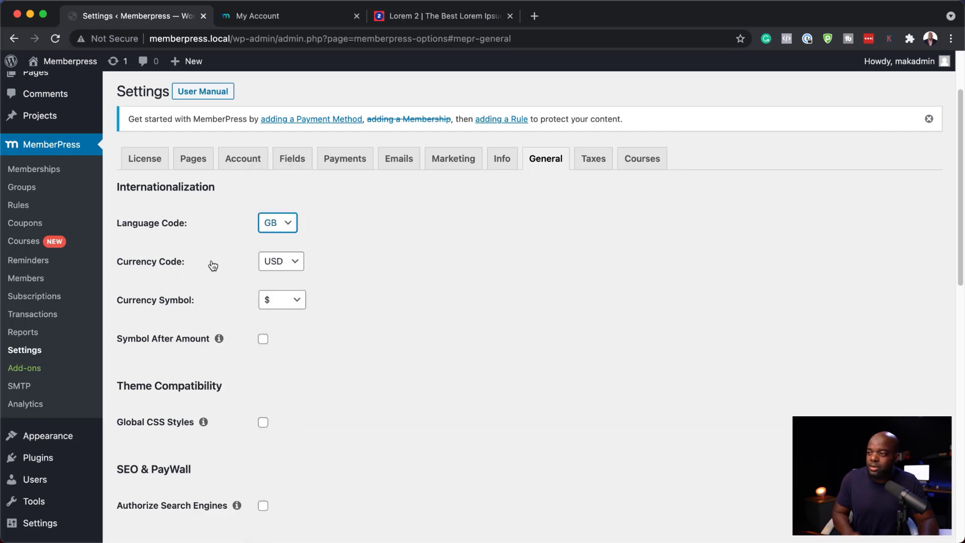
left_click(282, 262)
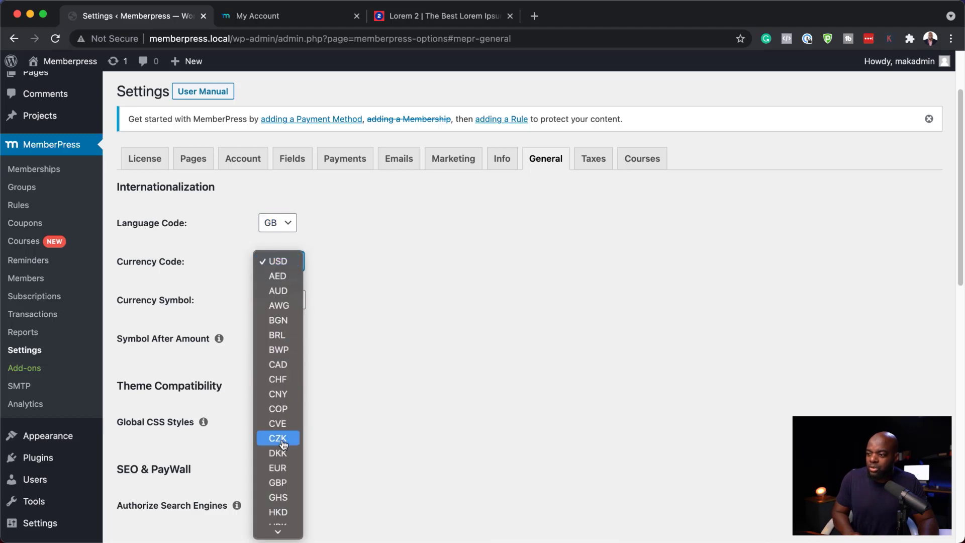
left_click(278, 483)
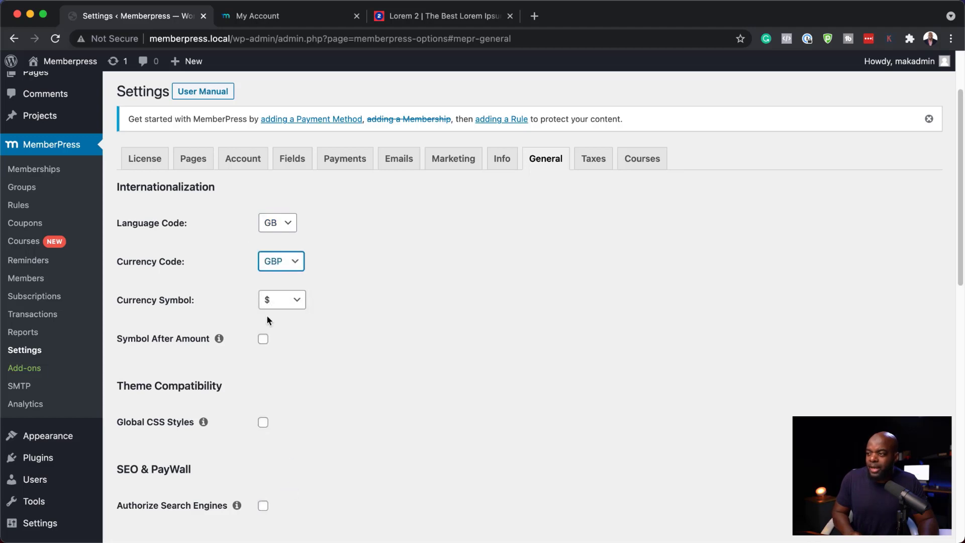
left_click(297, 299)
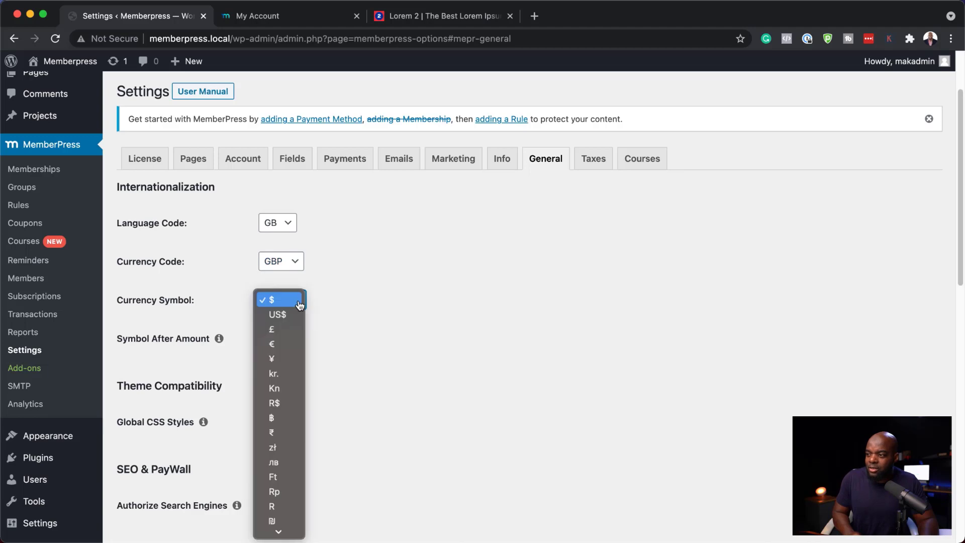
left_click(284, 328)
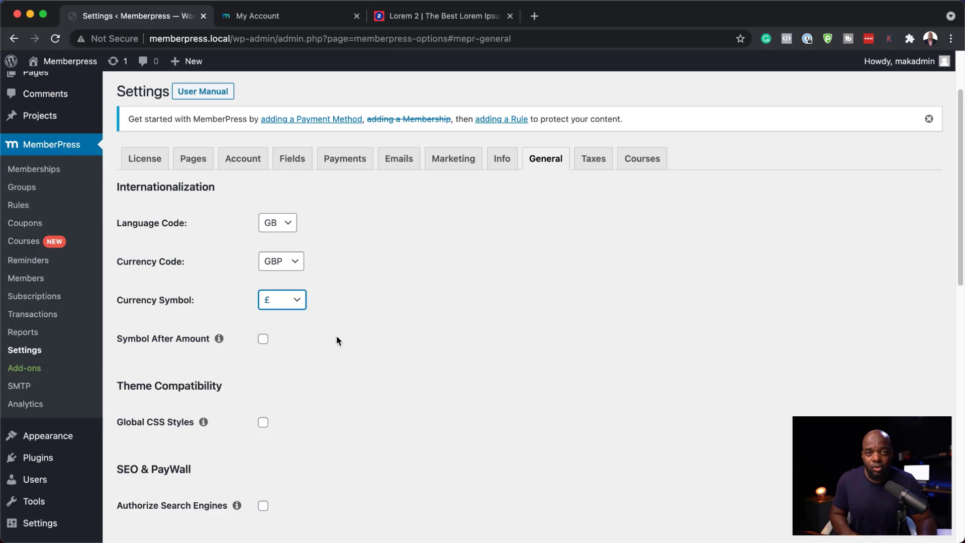
Review the Taxes settings, then install and activate the MemberPress Courses add-on
left_click(594, 162)
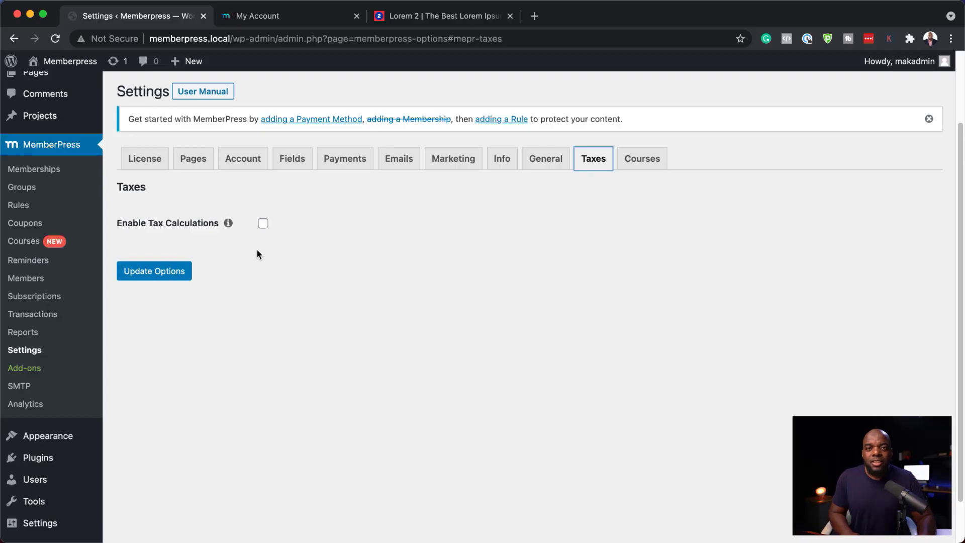
left_click(31, 244)
scroll(222, 295, "down", 3)
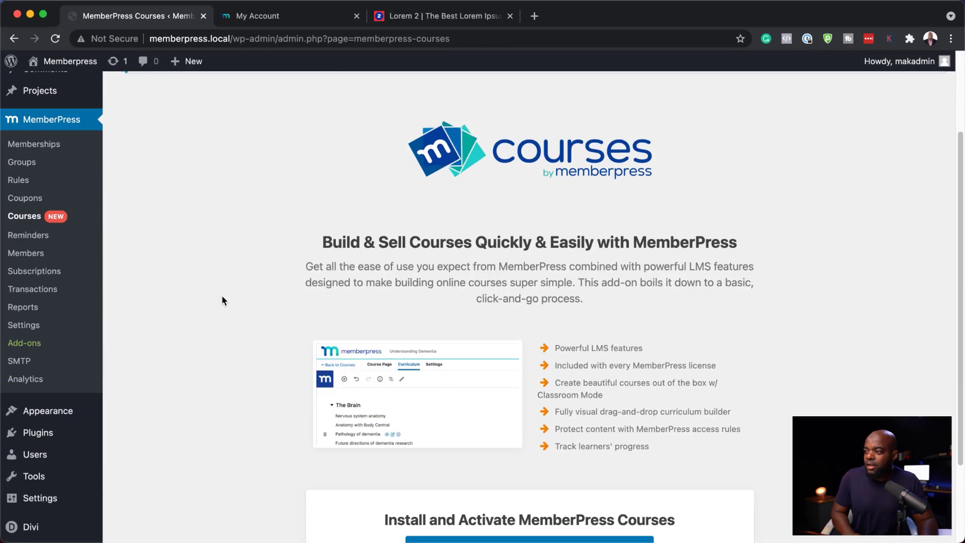
scroll(222, 300, "down", 2)
scroll(270, 347, "down", 1)
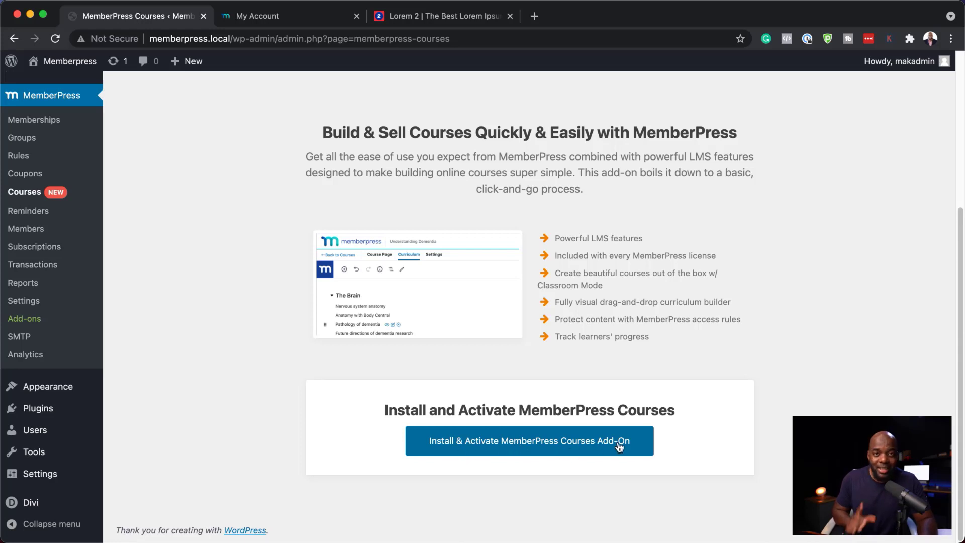
left_click(589, 444)
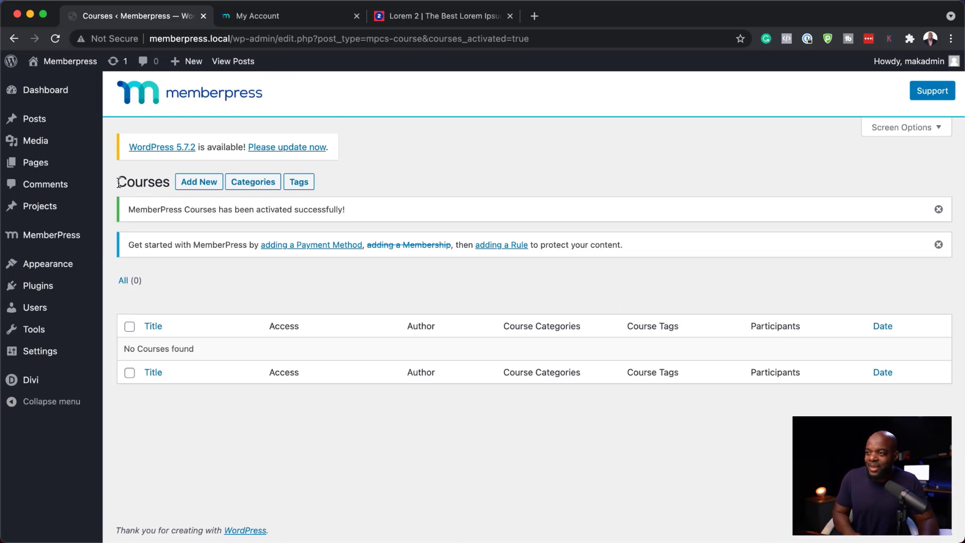
Create a new course titled 'Mak Cooking Course' and paste placeholder paragraphs into its body
mouse_move(74, 240)
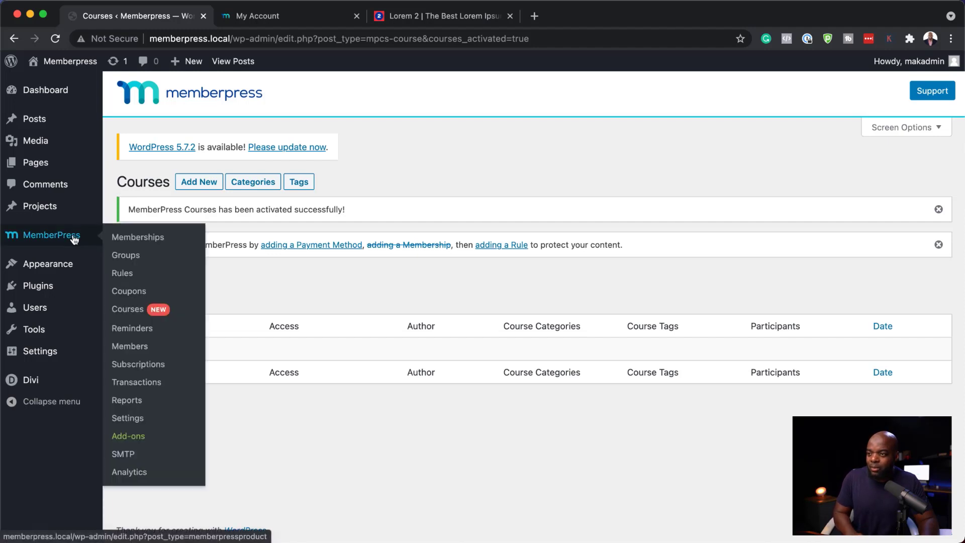
left_click(137, 312)
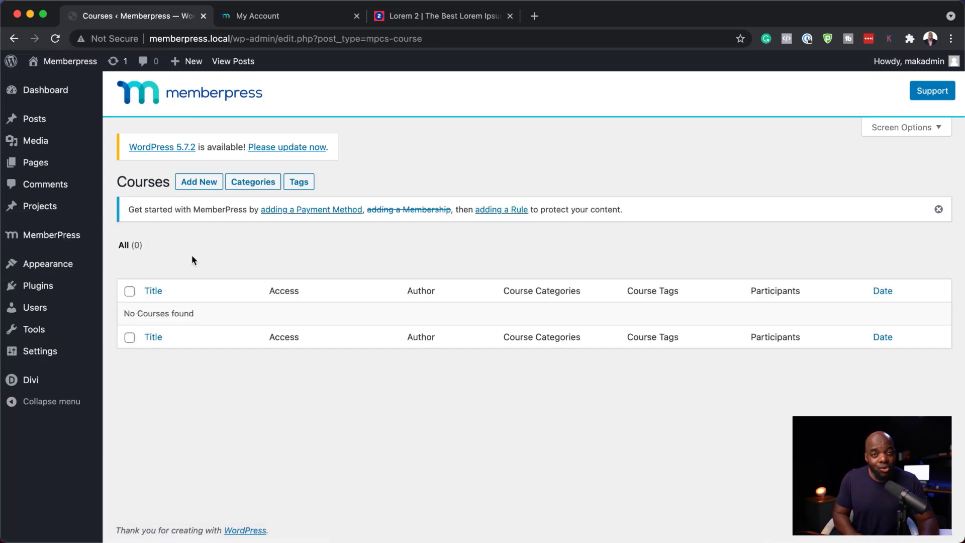
left_click(203, 182)
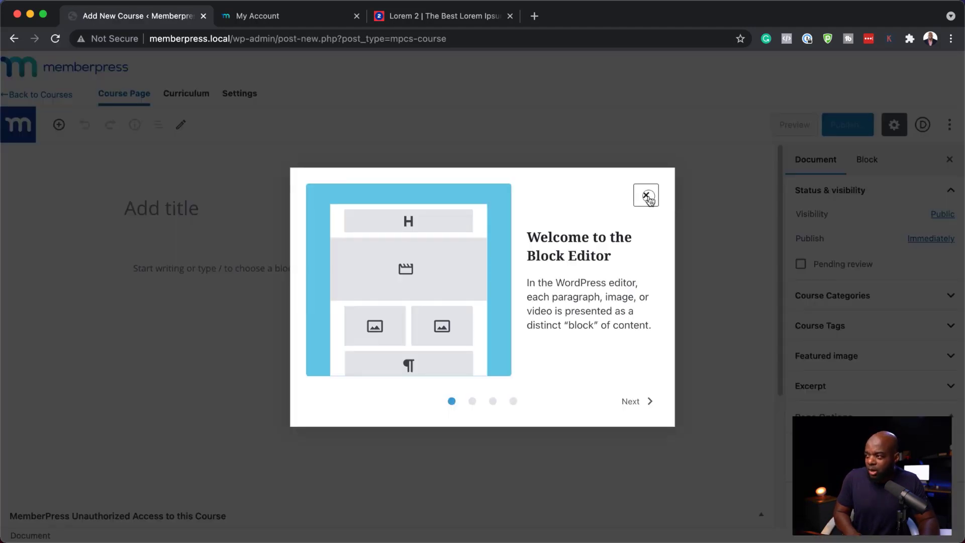
left_click(646, 196)
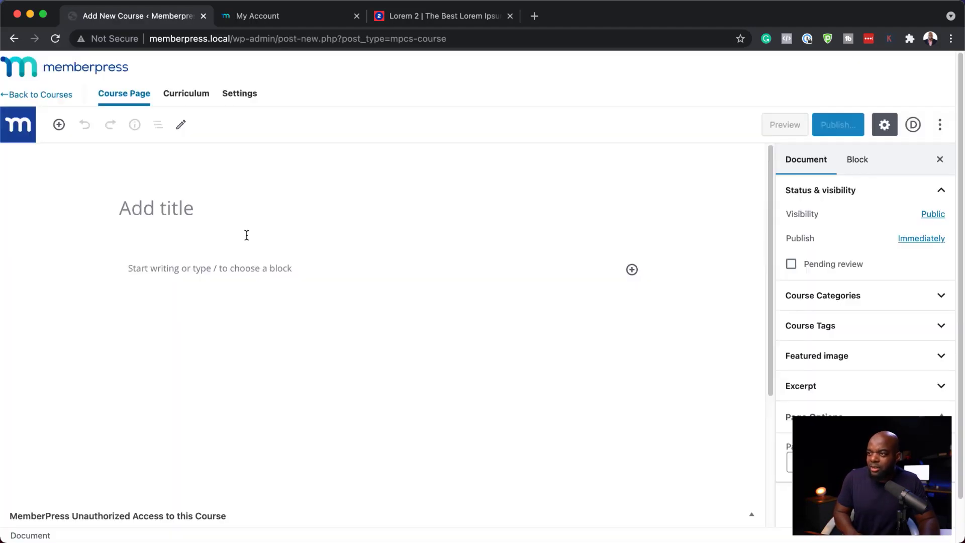
left_click(233, 216)
type("Mak Cooking Course")
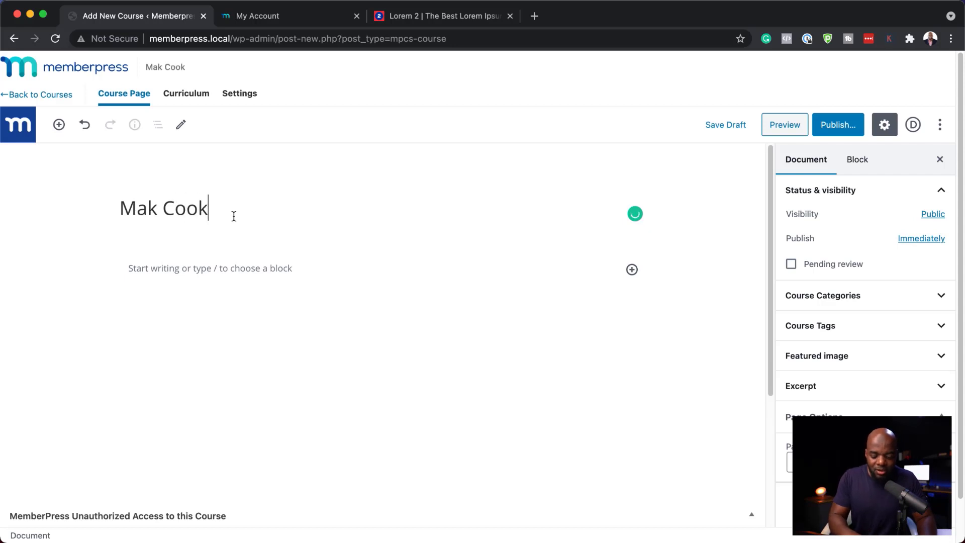
left_click(304, 276)
key("super+v")
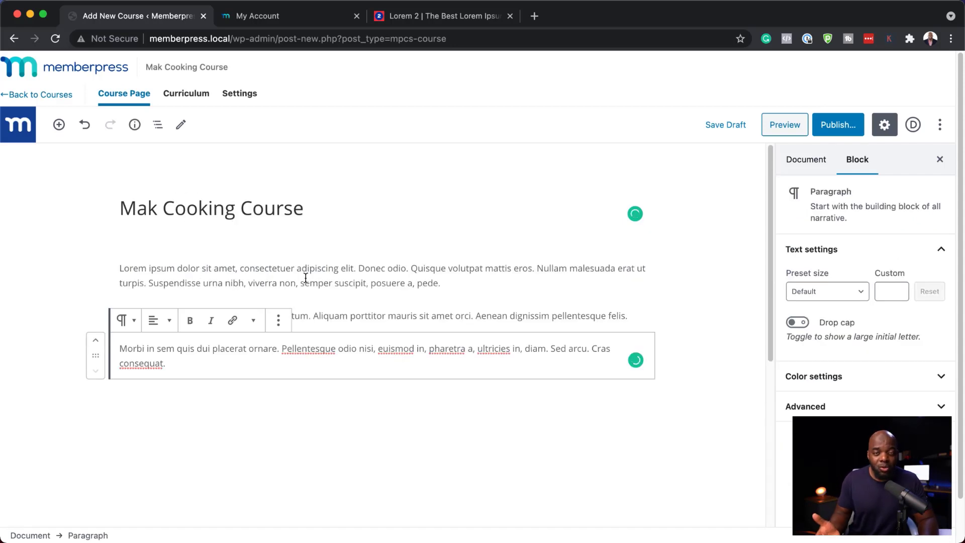
Set the salad photo from the media library as the course's featured image, then preview the course page
left_click(820, 160)
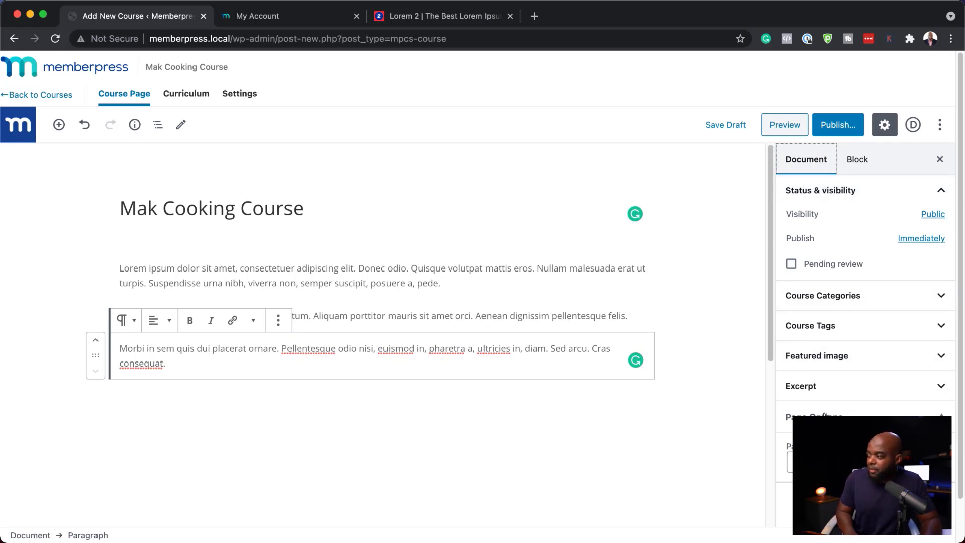
left_click(836, 359)
left_click(857, 409)
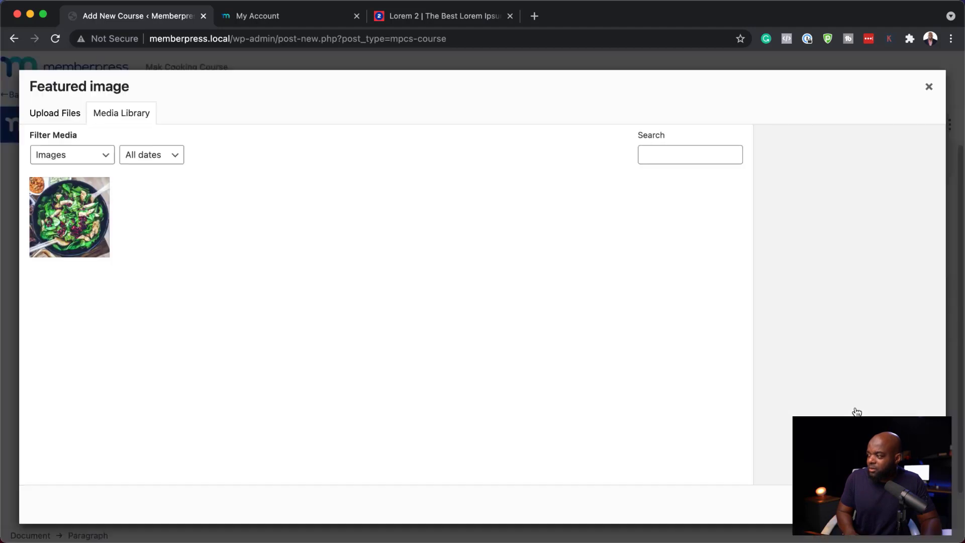
left_click(87, 208)
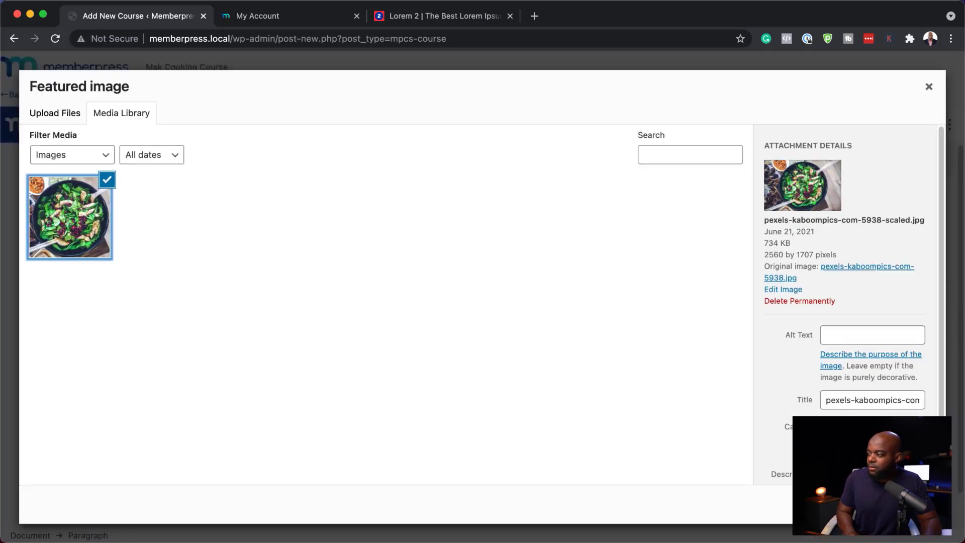
left_click(897, 505)
left_click(784, 126)
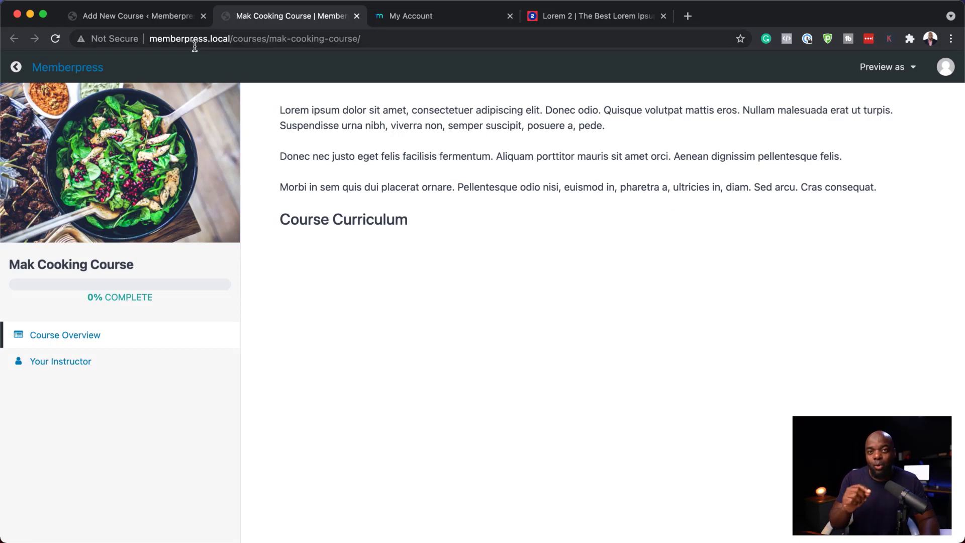
left_click(120, 18)
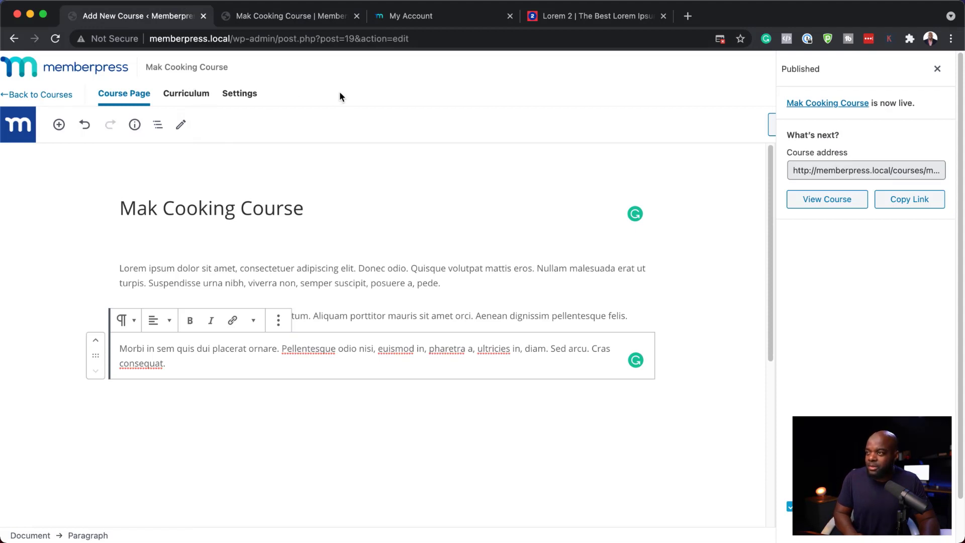
Open the course curriculum and add a section named Module 1
left_click(186, 93)
left_click(170, 180)
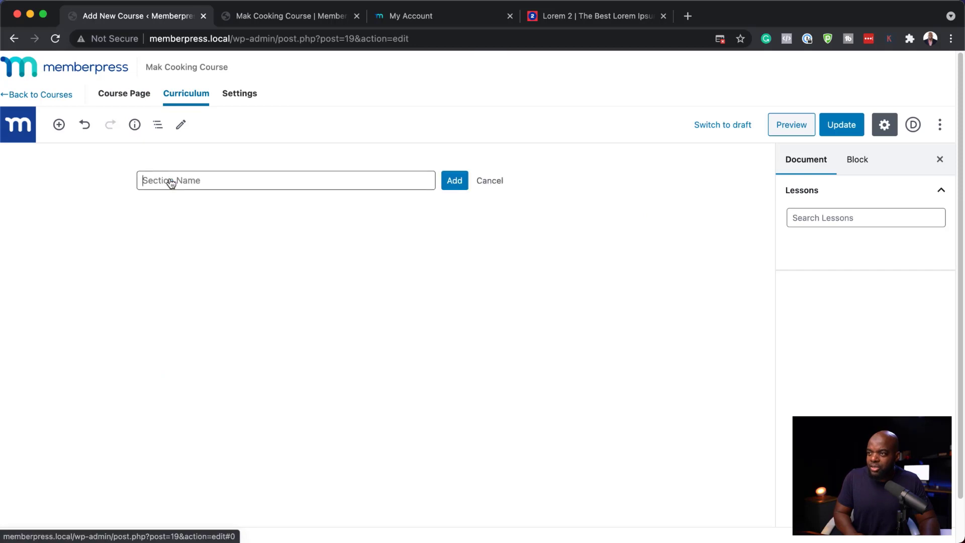
type("Mo")
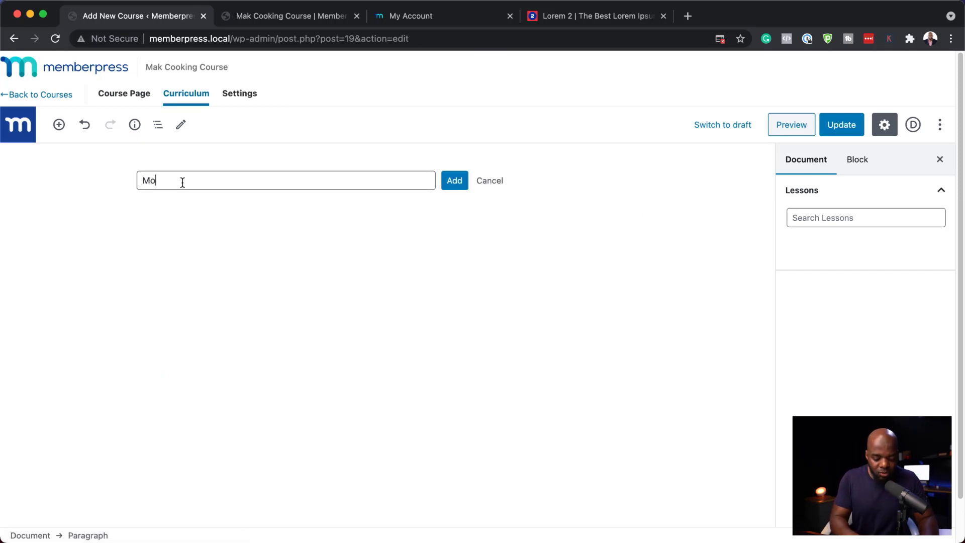
type("dule 1")
left_click(462, 186)
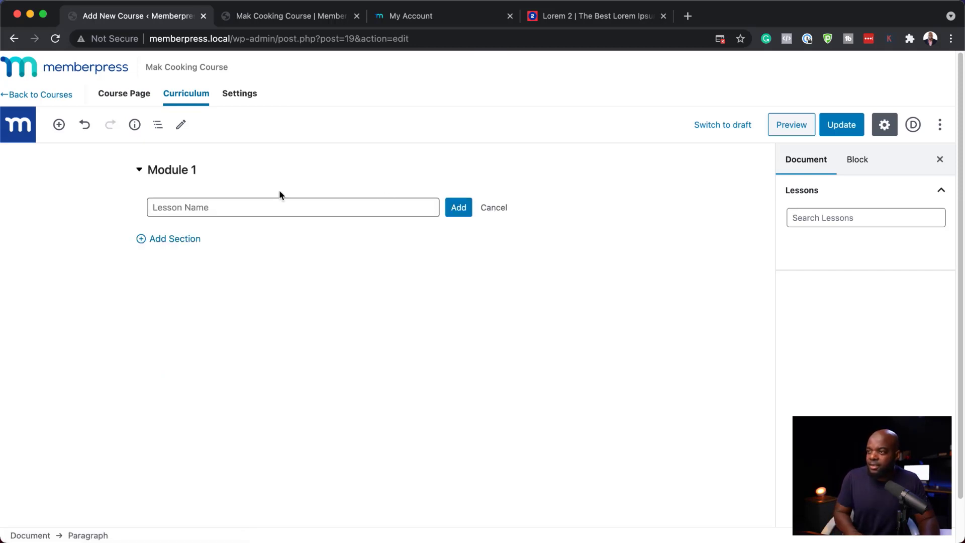
Add lessons named Lesson 1, Lesson 2 and lesson 3 to Module 1
type("Lesson ")
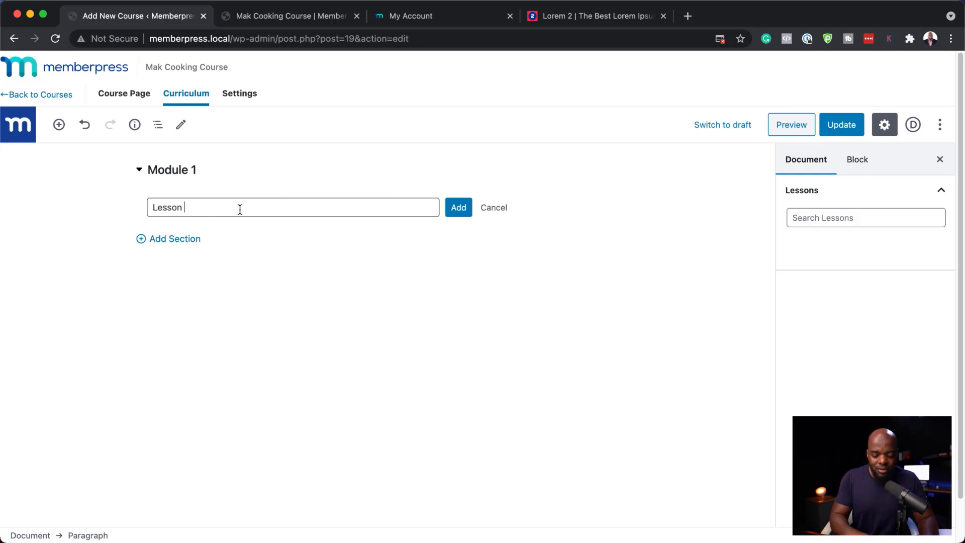
type("1")
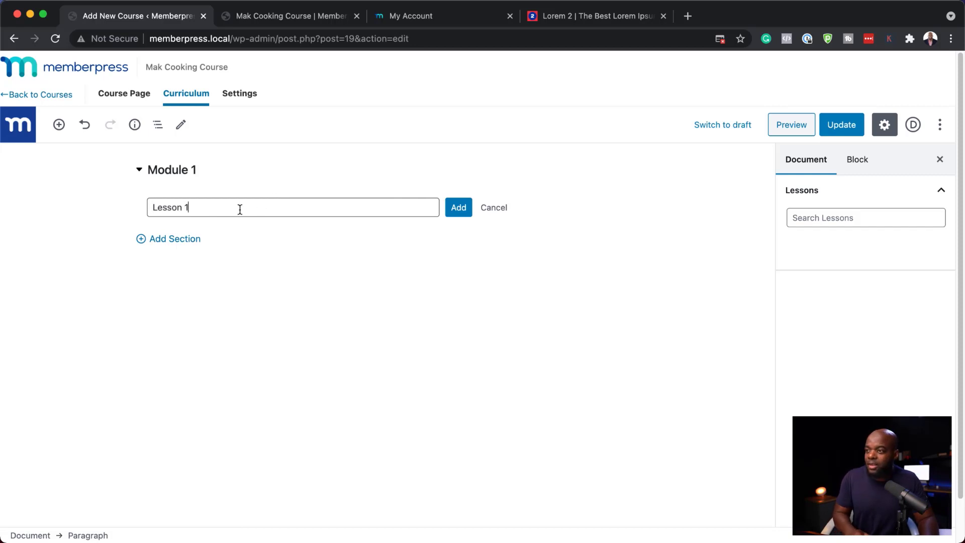
left_click(458, 209)
type("L")
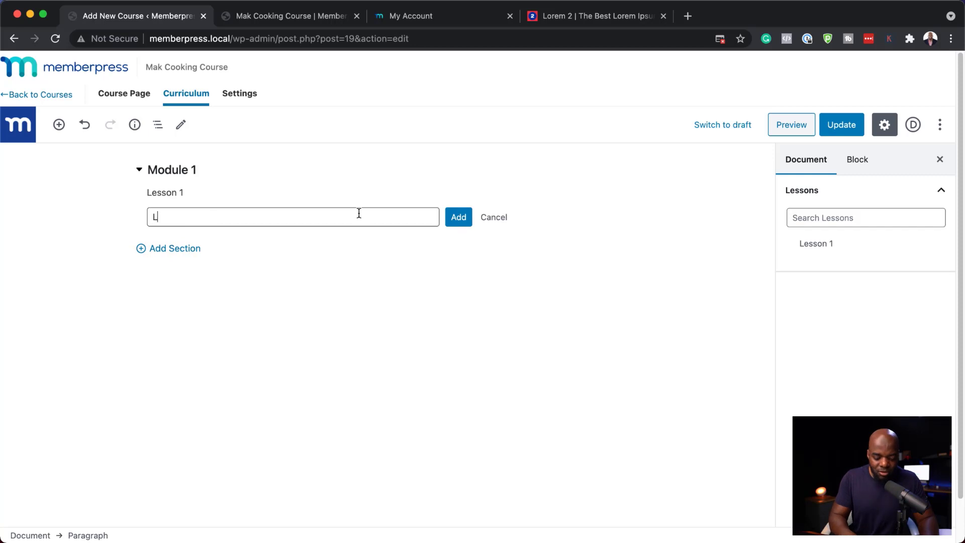
type("esson 2")
left_click(459, 217)
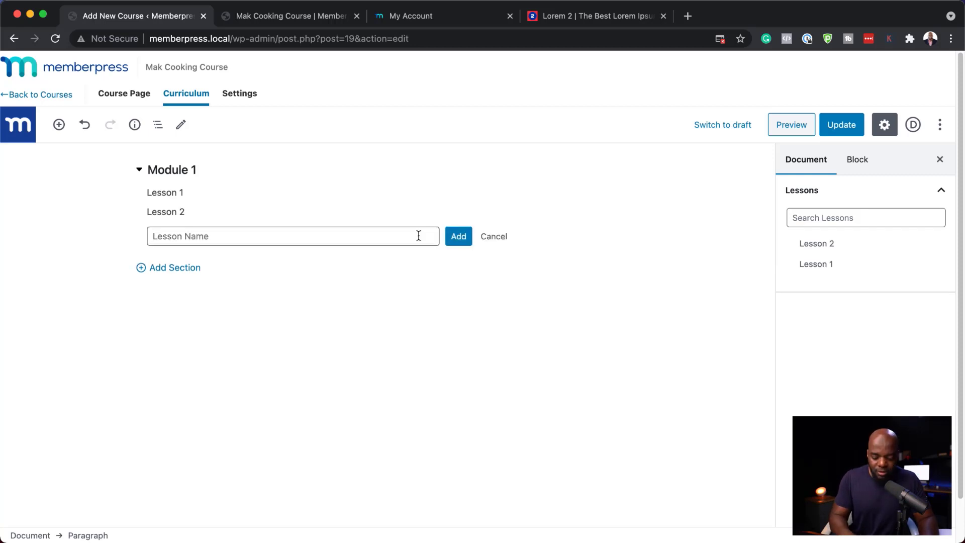
type("lesson 3")
left_click(459, 236)
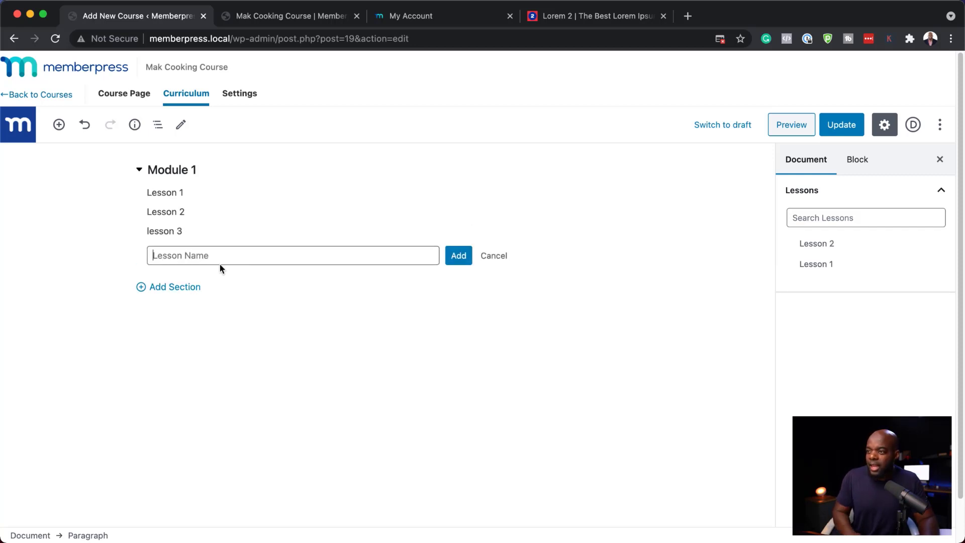
Add a second section named Module 2 and place Lesson 1 in it
left_click(186, 291)
left_click(188, 282)
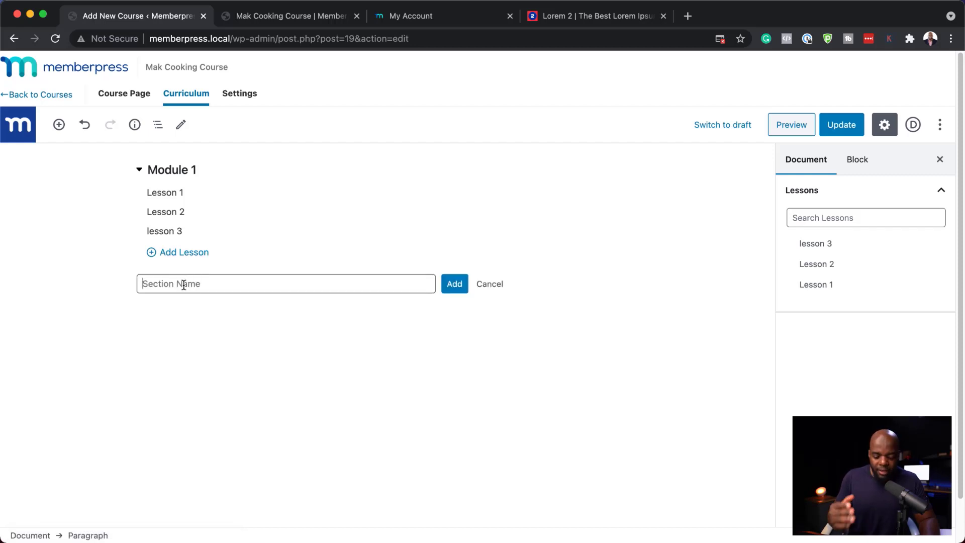
type("Module 2")
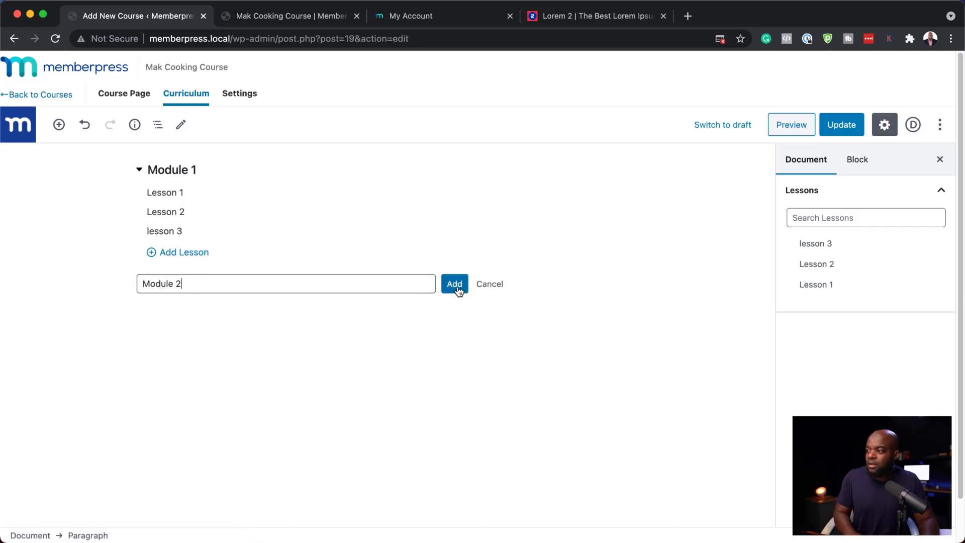
left_click(454, 283)
left_click(193, 271)
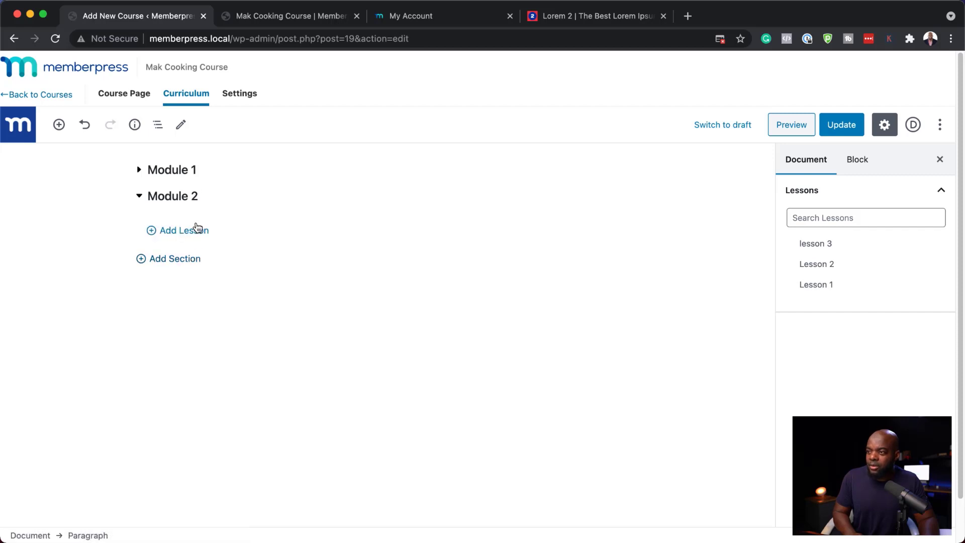
left_click(193, 226)
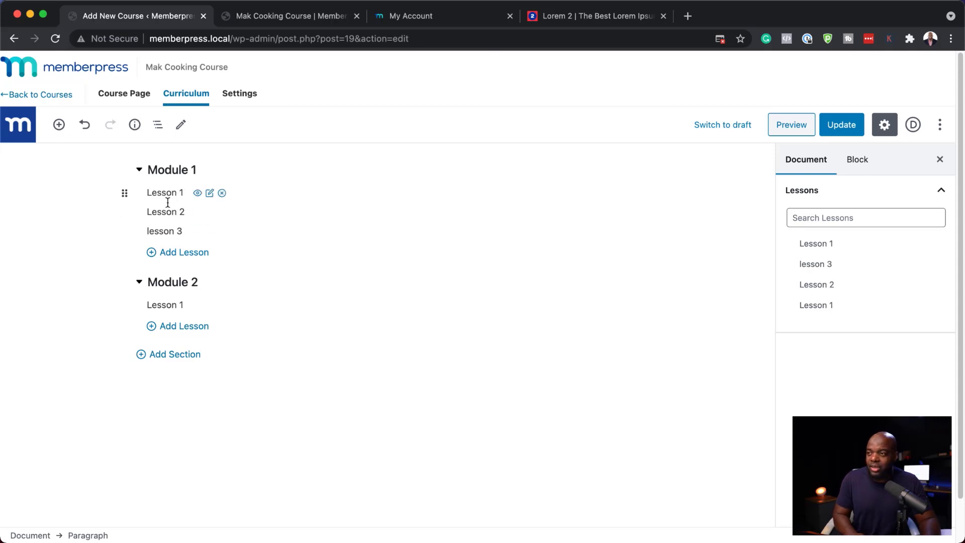
Open Lesson 1 for editing, paste placeholder text and a YouTube video link into its body, and update it
left_click(198, 194)
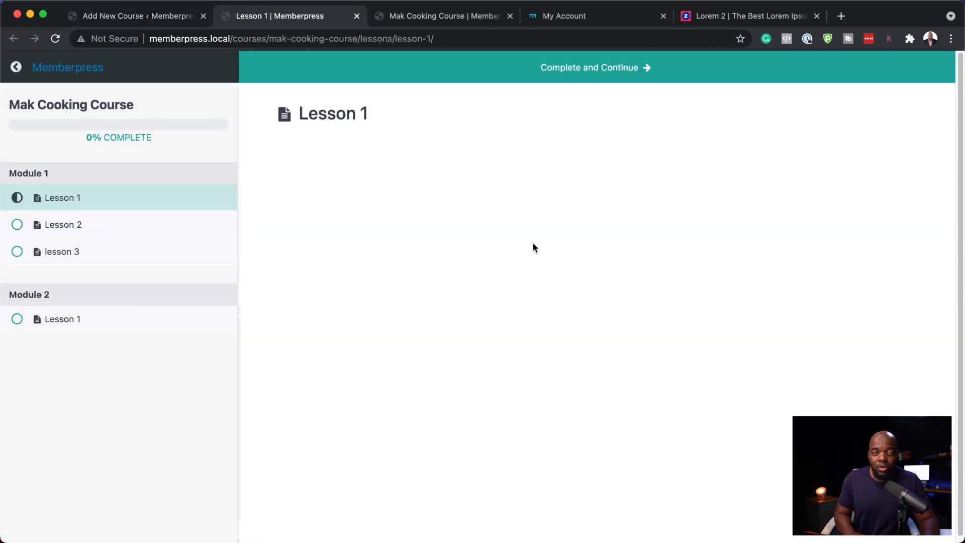
left_click(168, 14)
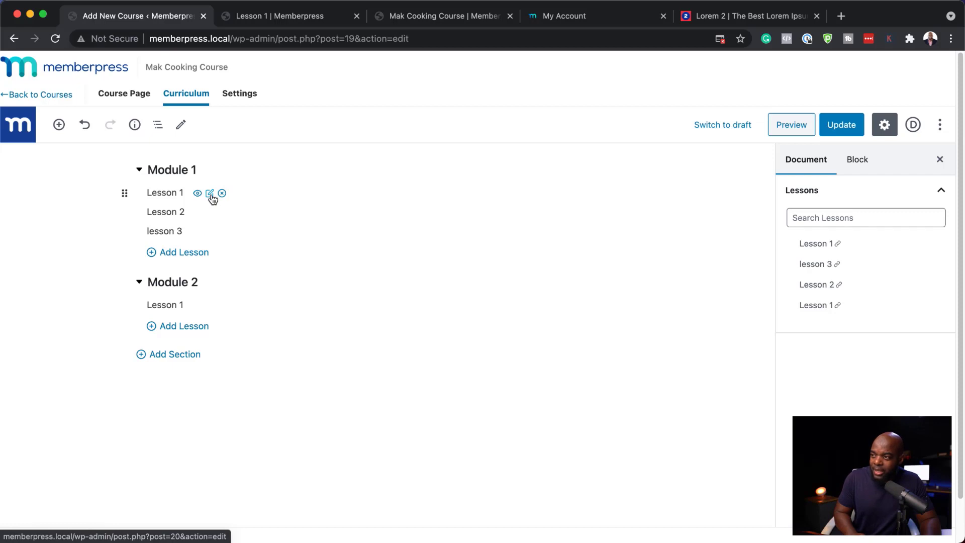
left_click(210, 194)
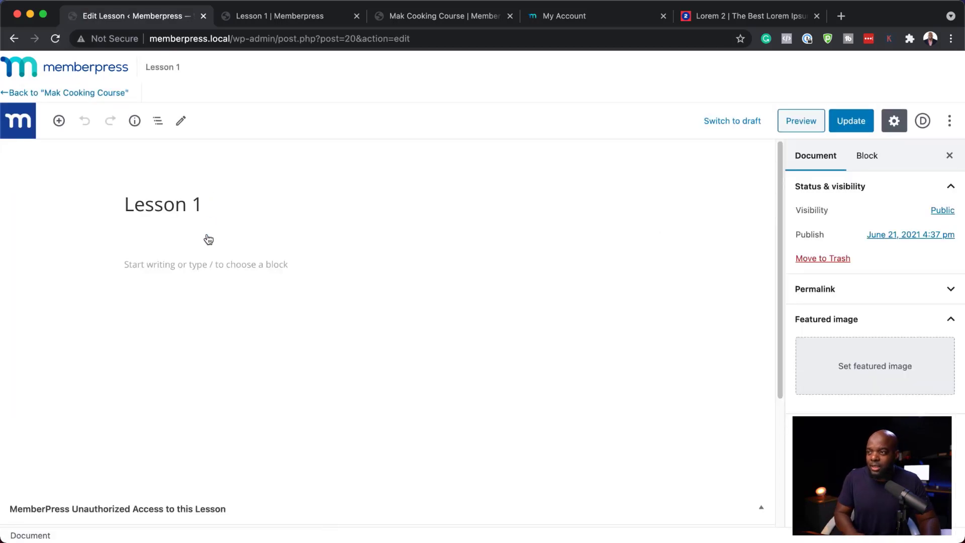
left_click(176, 266)
type("Lorem ipsum dolor sit amet, consectetuer adipiscing elit. Donec odio. Quisque volutpat mattis eros. Nullam malesuada erat ut turpis. Suspendisse urna nibh, viverra non, semper suscipit, posuere a, pede. Donec nec justo eget felis facilisis fermentum. Aliquam porttitor mauris sit amet orci. Aenean dignissim pellentesque felis. Morbi in sem quis dui placerat ornare. Pellentesque odio nisi, euismod in, pharetra a, ultricies in, diam. Sed arcu. Cras consequat.")
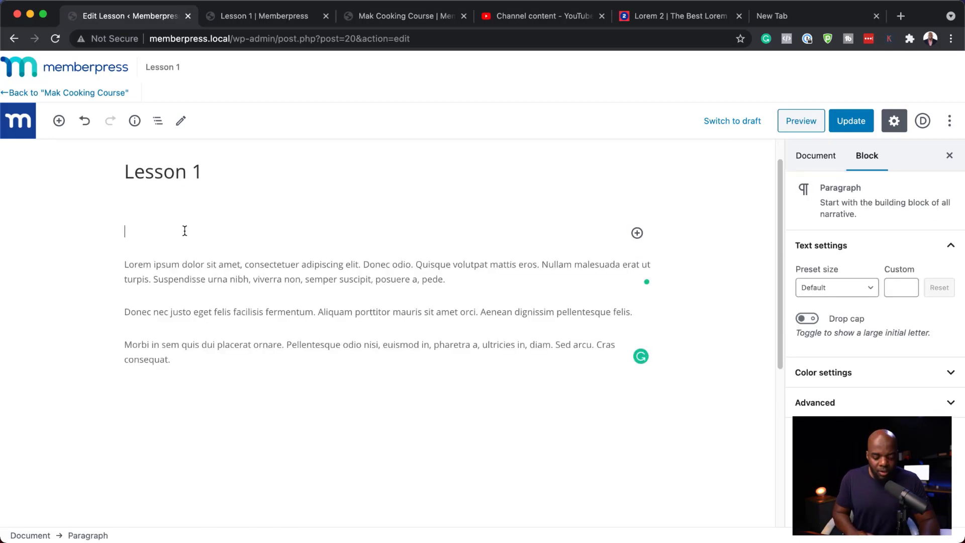
key("super+v")
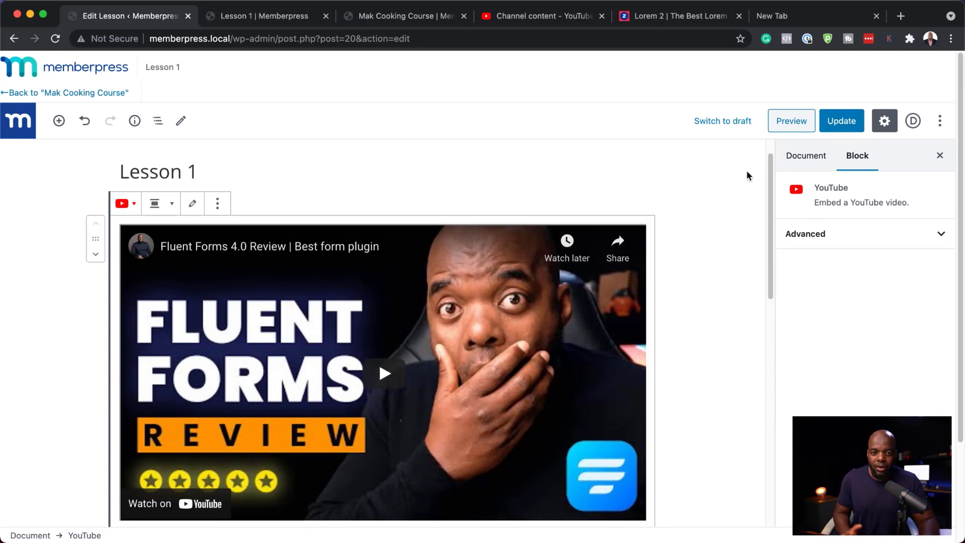
left_click(841, 125)
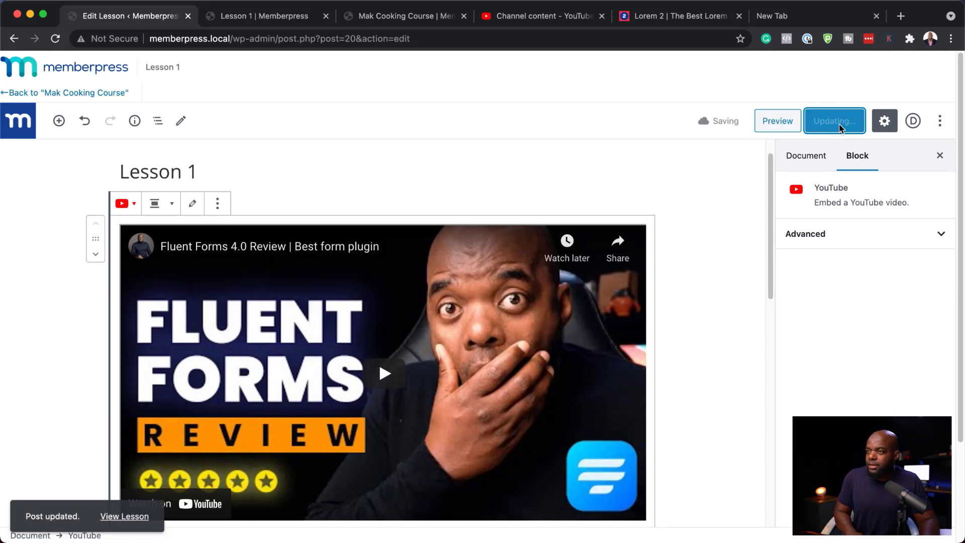
View the updated lesson and browse through the other lessons and the course overview page
left_click(134, 517)
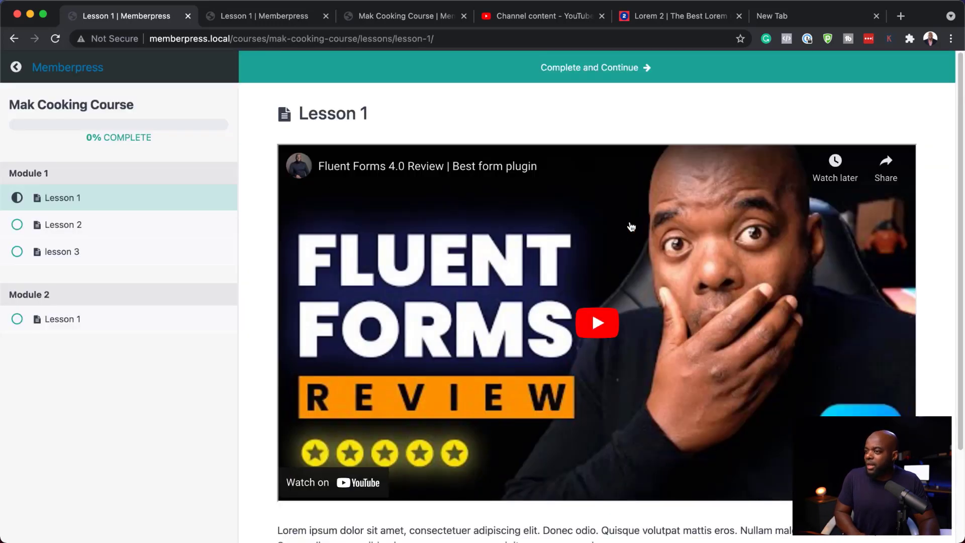
scroll(487, 250, "down", 3)
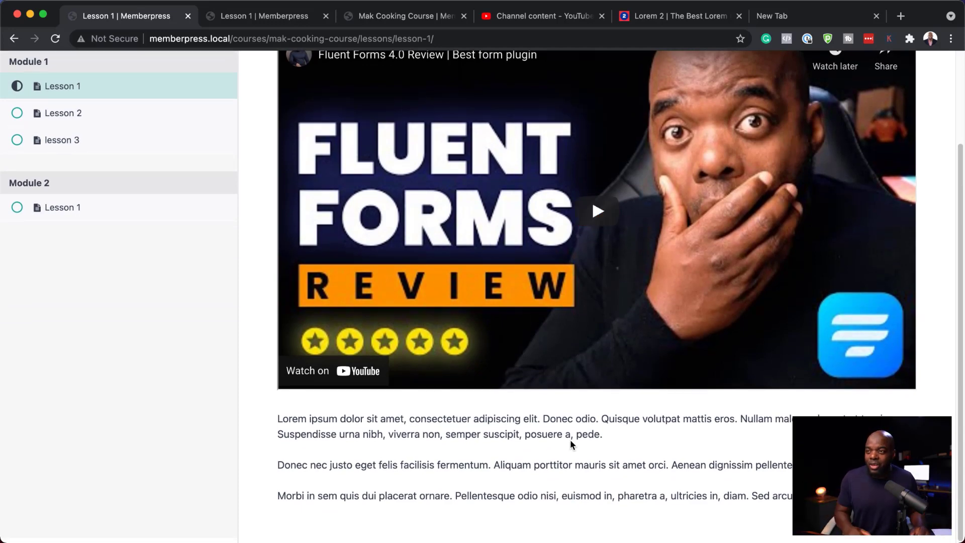
scroll(153, 370, "up", 3)
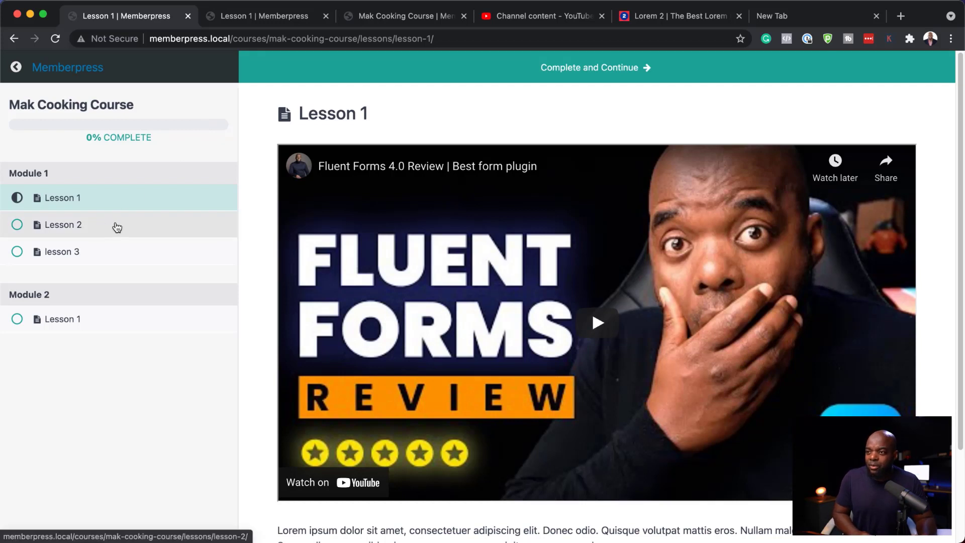
left_click(117, 228)
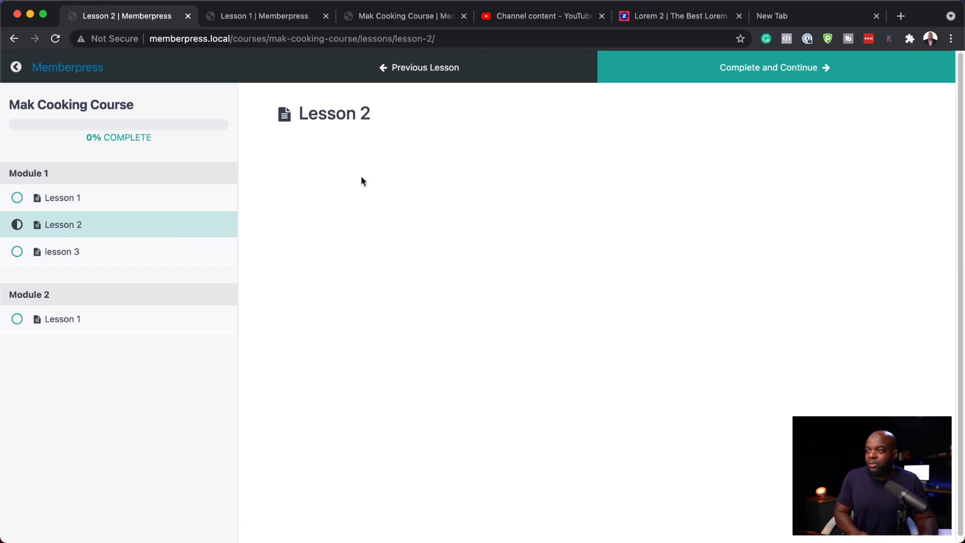
left_click(125, 257)
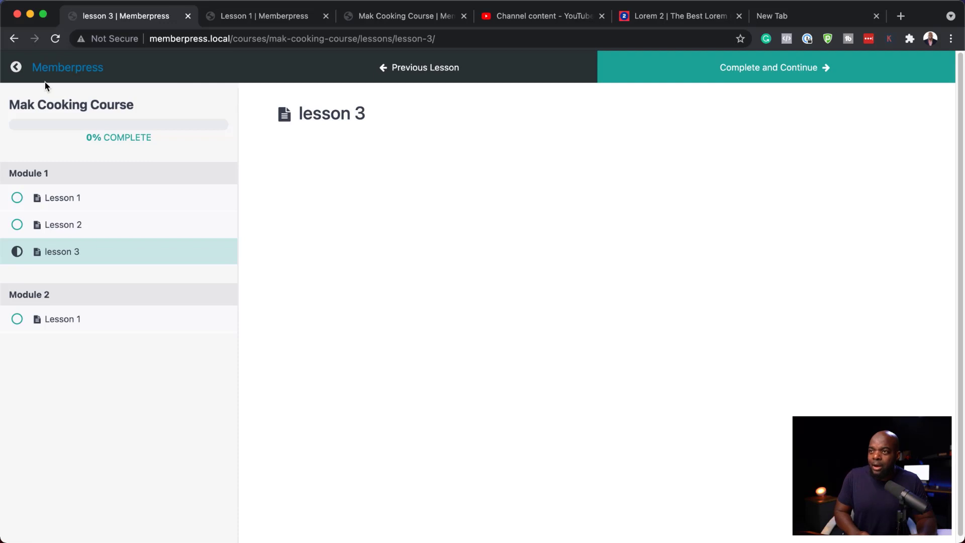
left_click(17, 69)
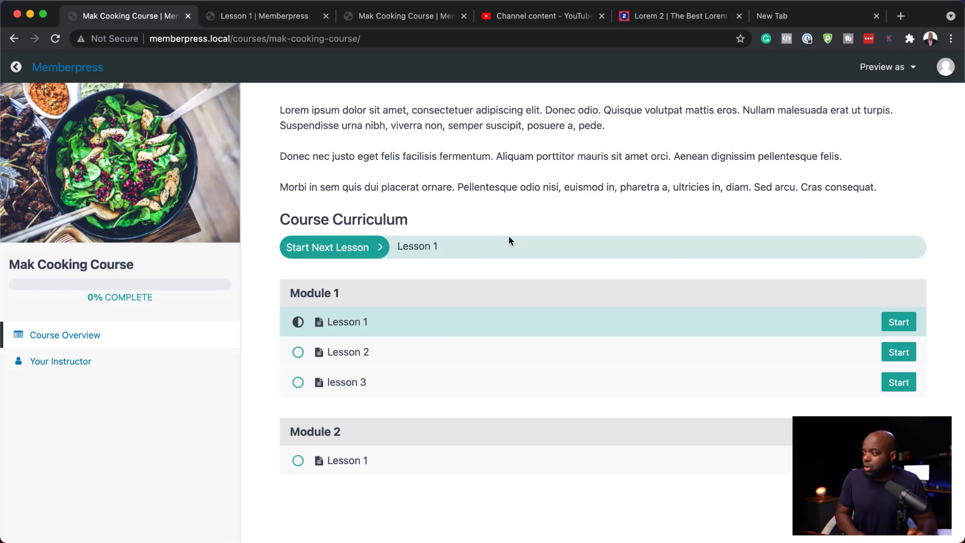
left_click(915, 325)
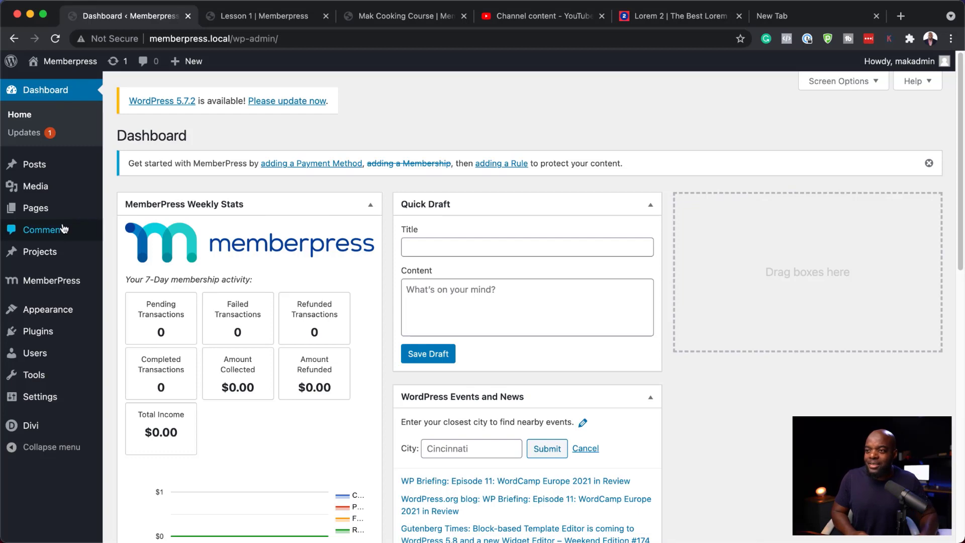
Open the Gold Membership for editing and review its membership options
mouse_move(68, 281)
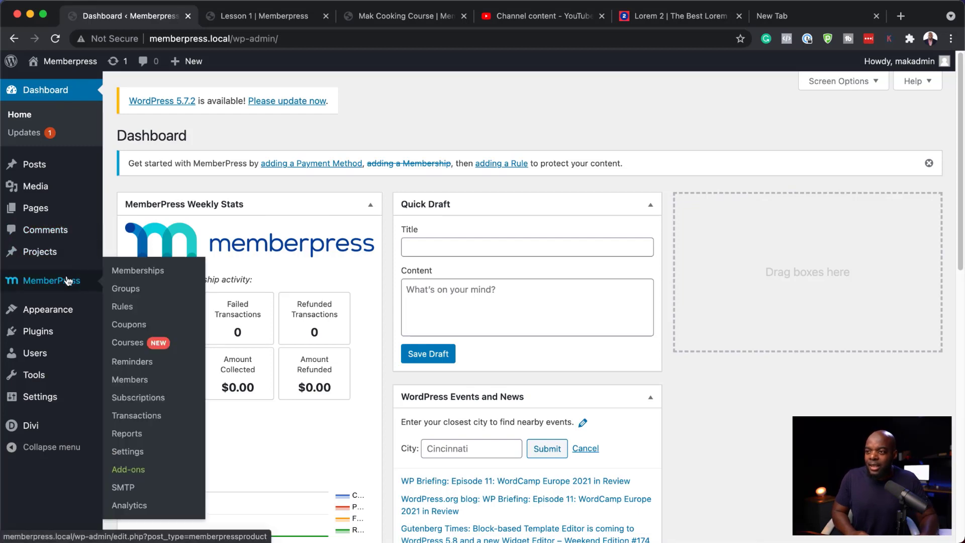
left_click(145, 273)
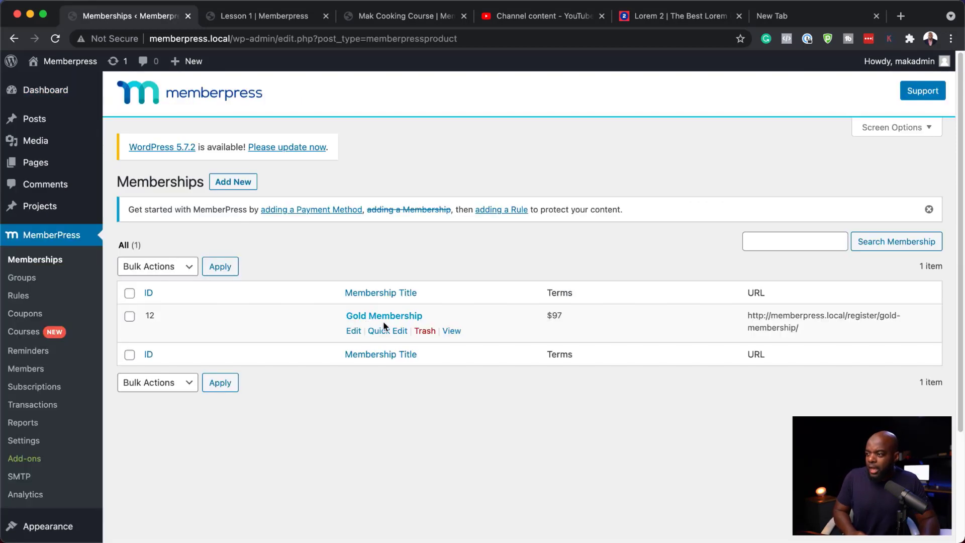
left_click(354, 333)
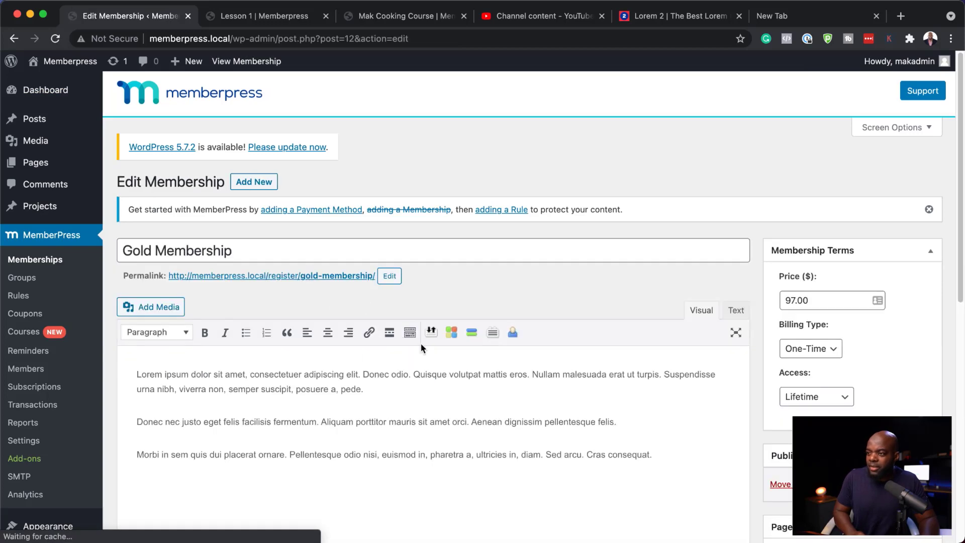
scroll(422, 346, "down", 5)
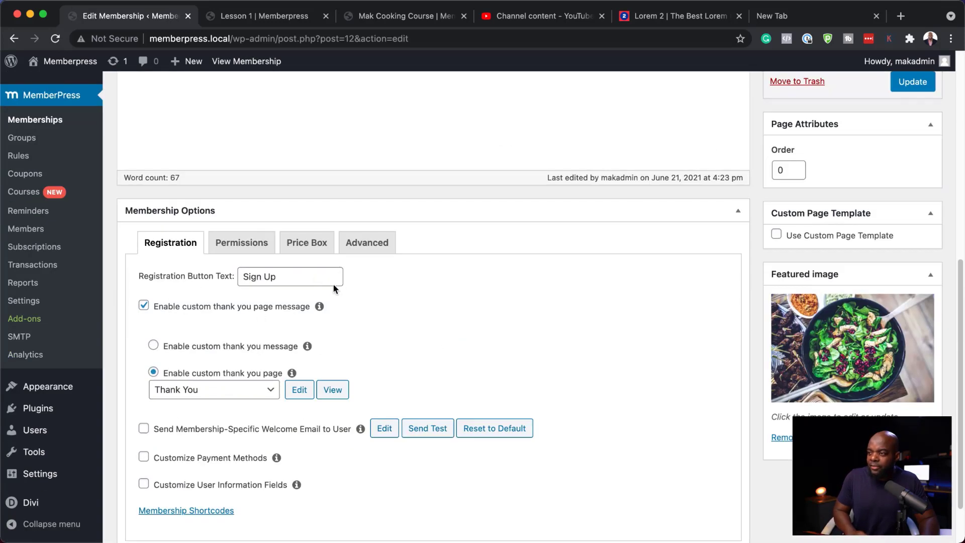
scroll(426, 349, "up", 10)
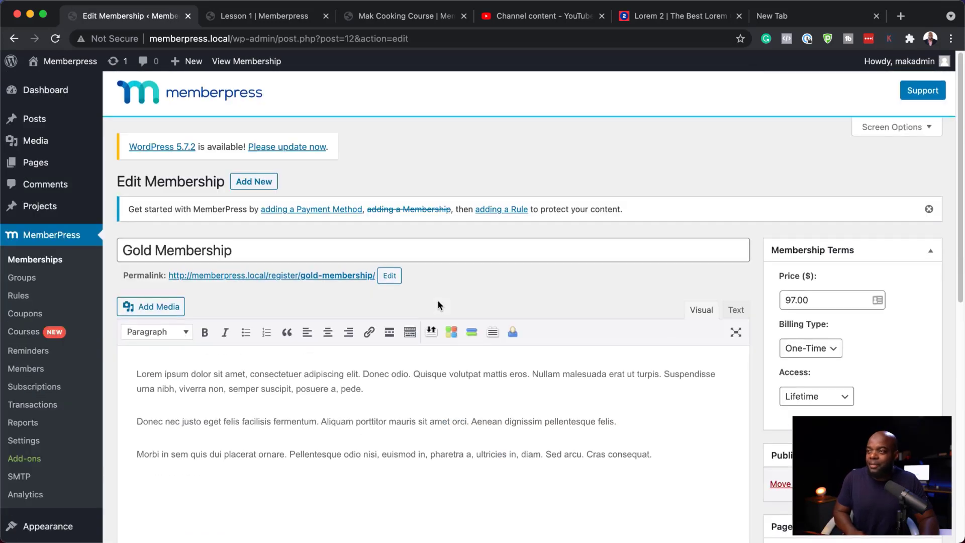
Create a new rule protecting a single course, Mak Cooking Course
left_click(19, 296)
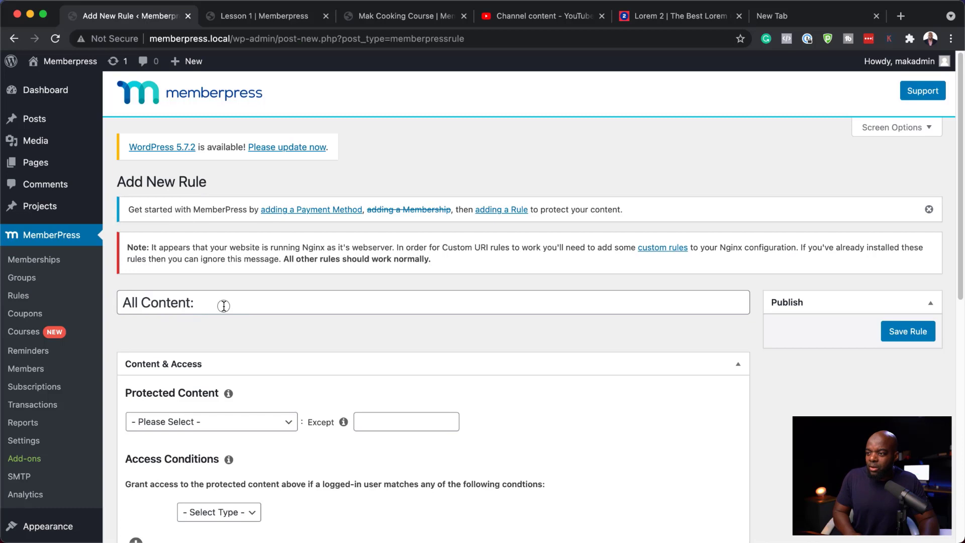
left_click(224, 305)
scroll(337, 330, "down", 3)
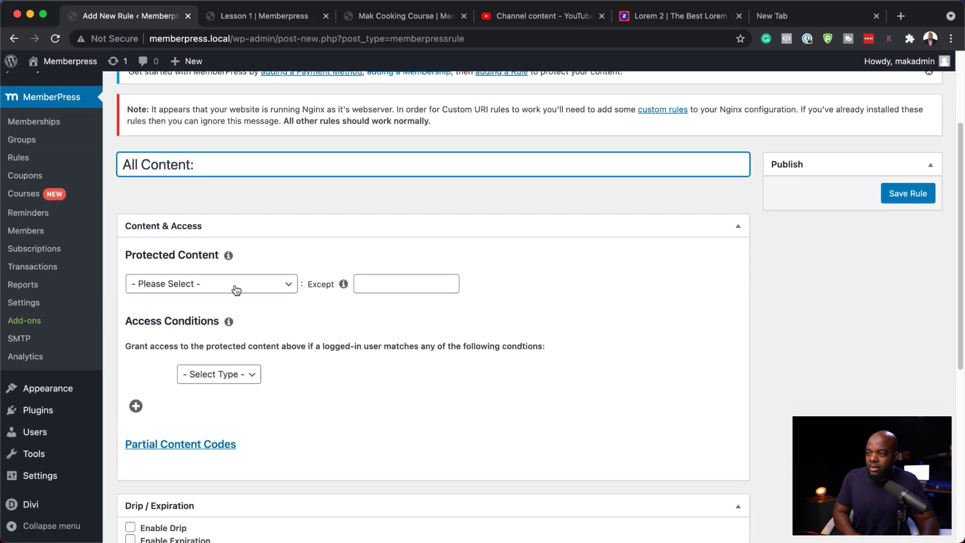
left_click(237, 290)
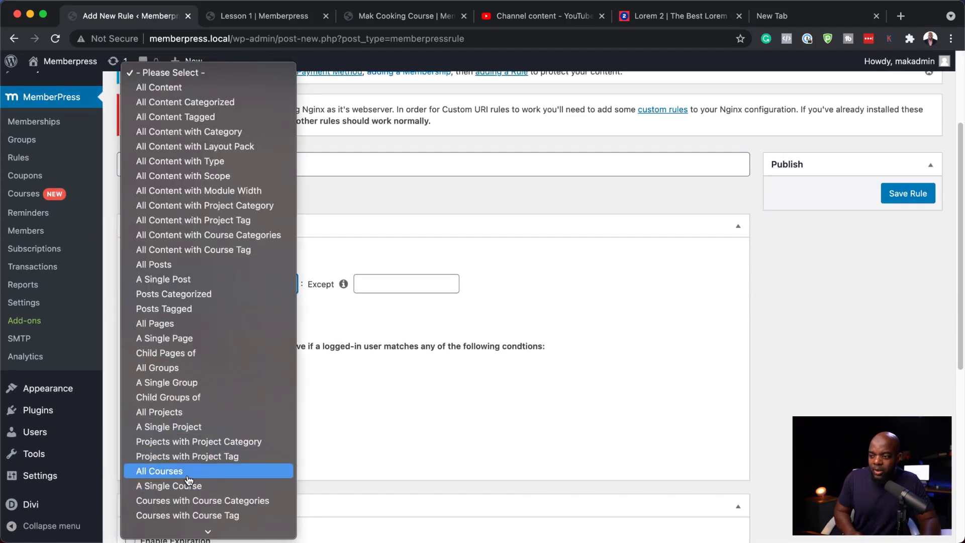
left_click(211, 487)
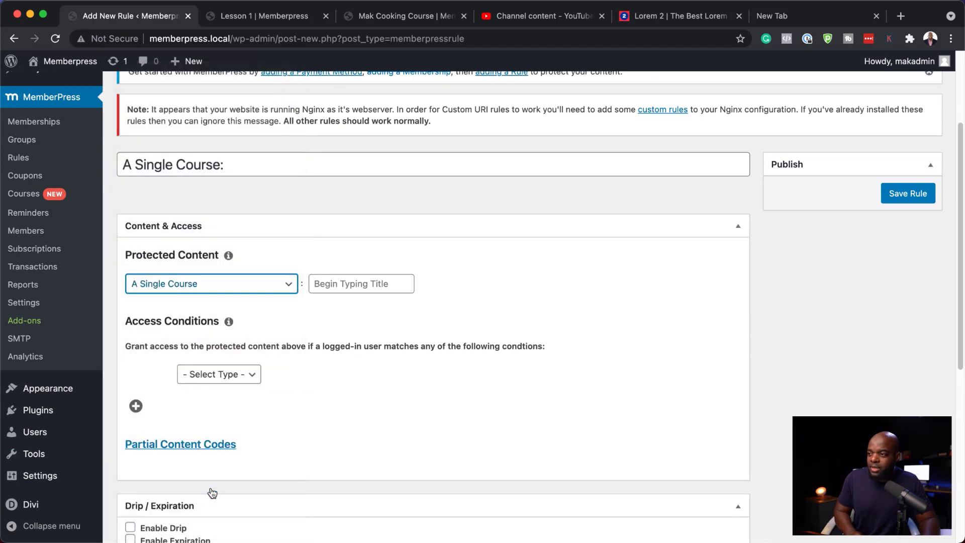
left_click(334, 288)
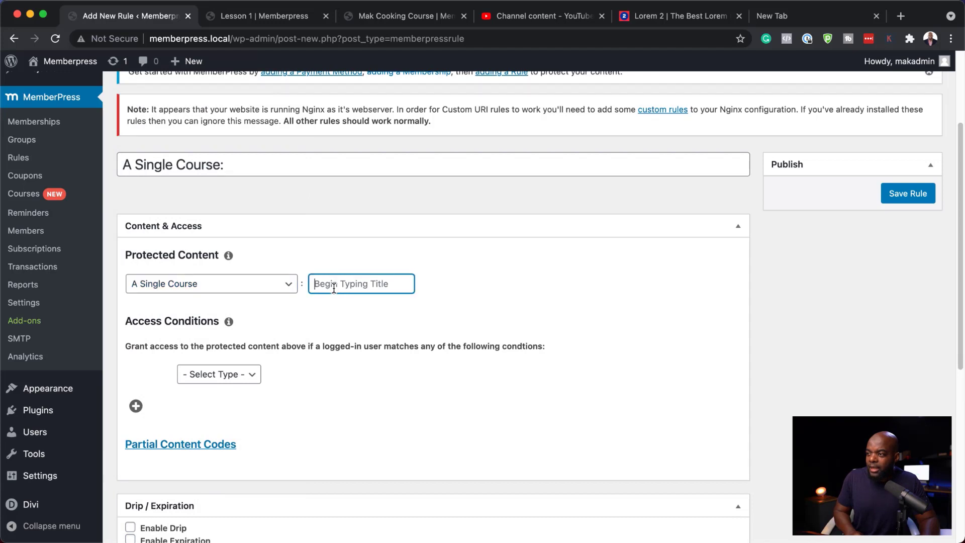
type("mak")
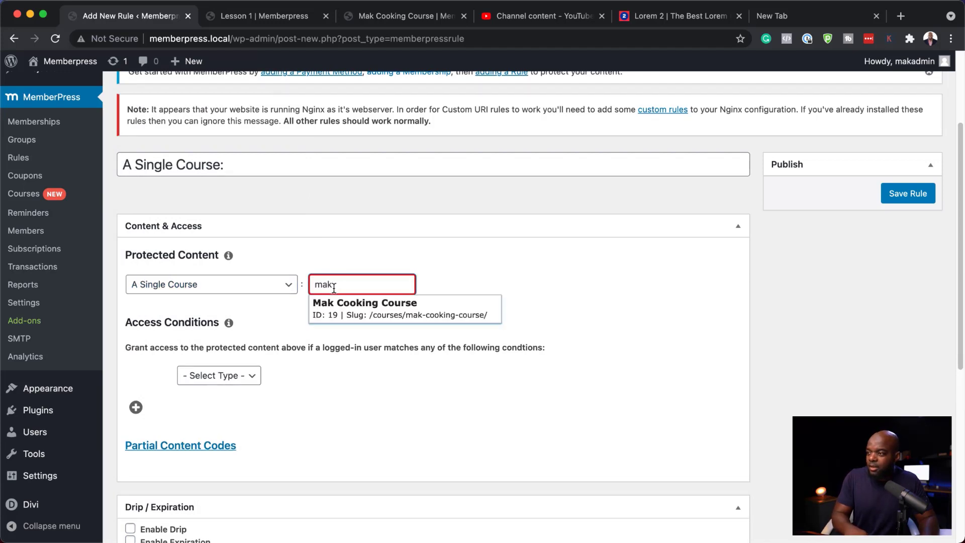
left_click(355, 308)
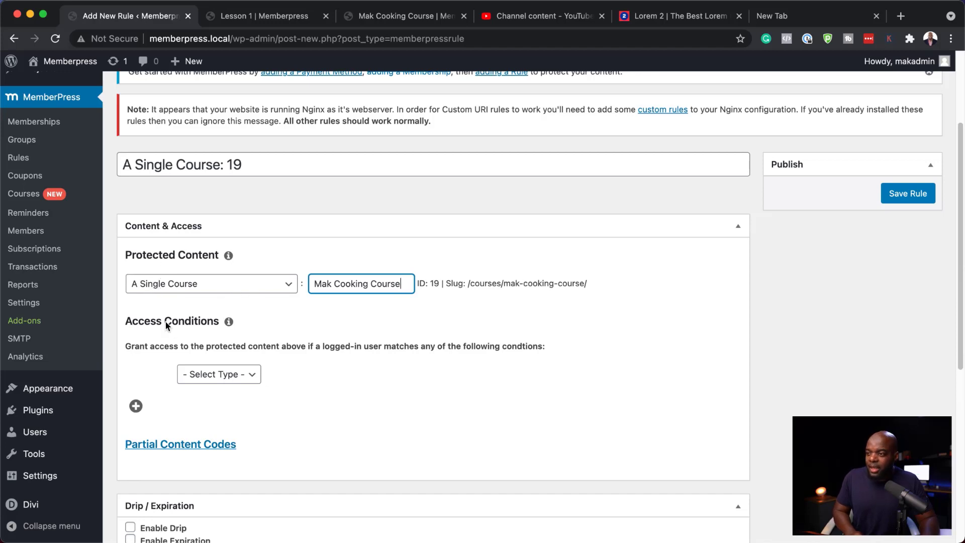
Add an access condition granting access to members of Gold Membership
left_click(240, 375)
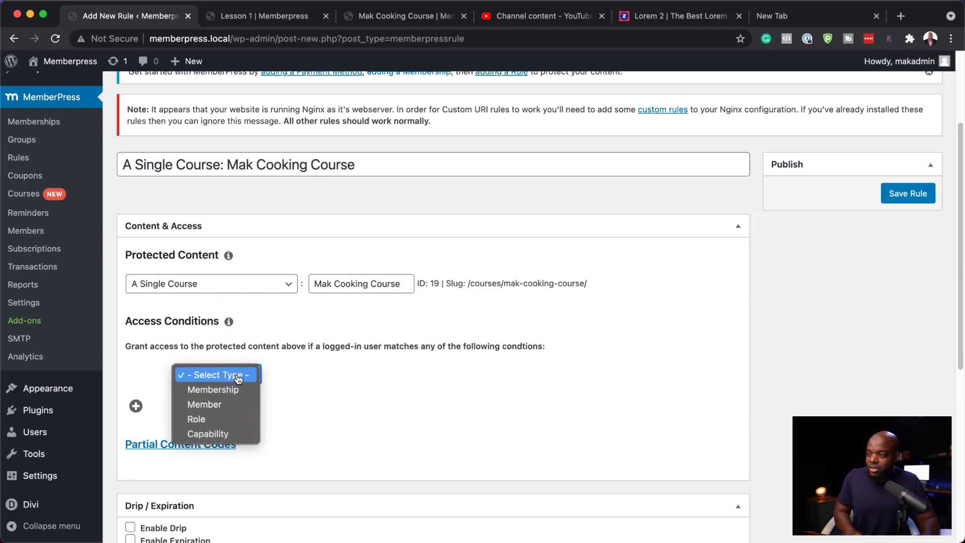
left_click(253, 395)
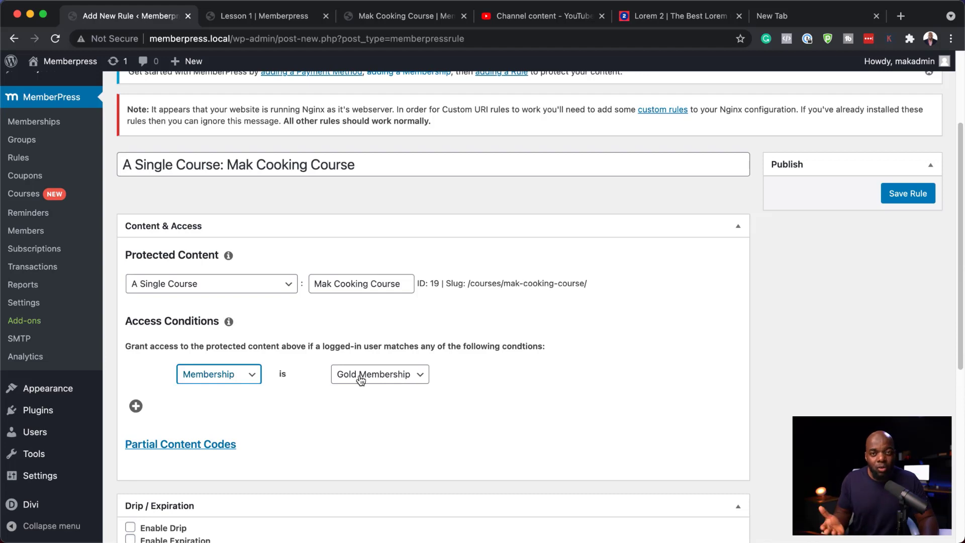
left_click(418, 379)
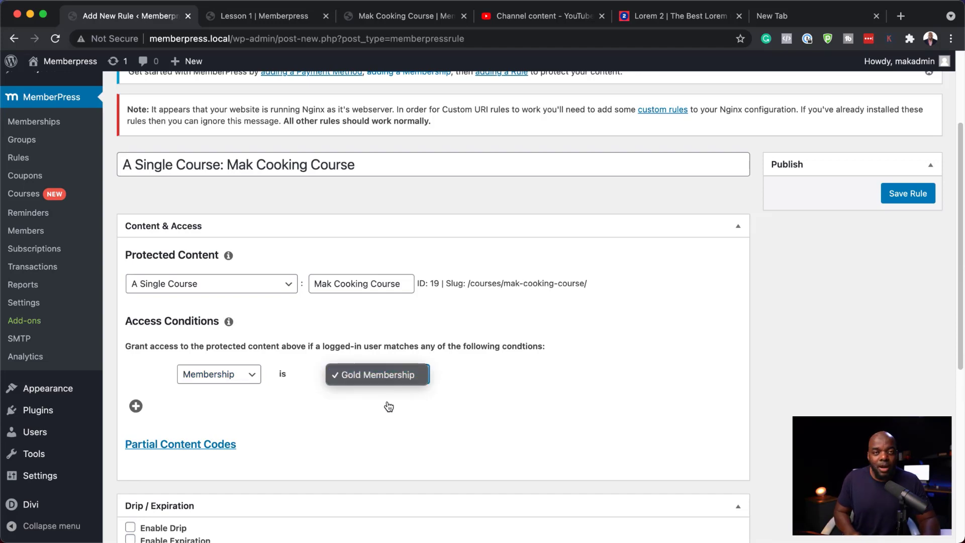
left_click(530, 391)
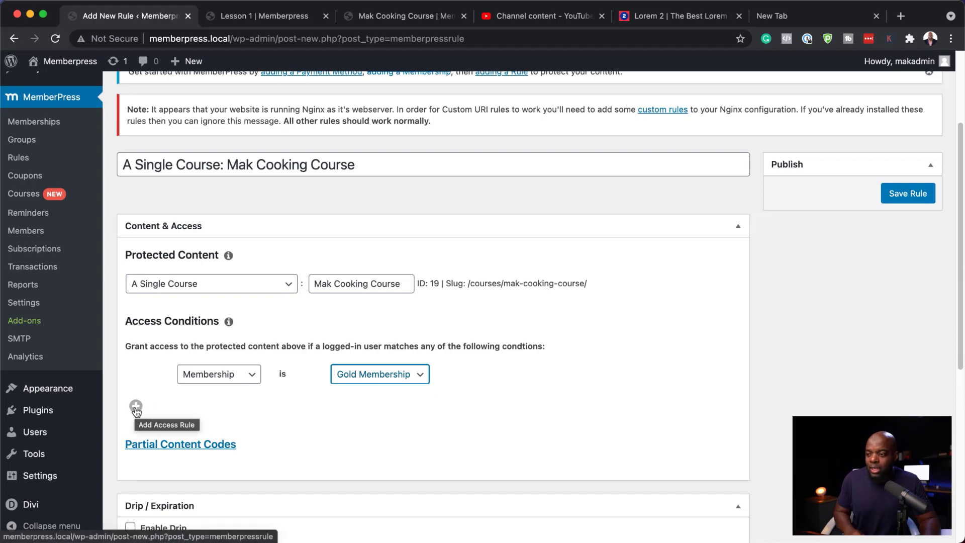
Add a second access condition granting access to a specific member, the site's admin user
left_click(136, 409)
left_click(251, 400)
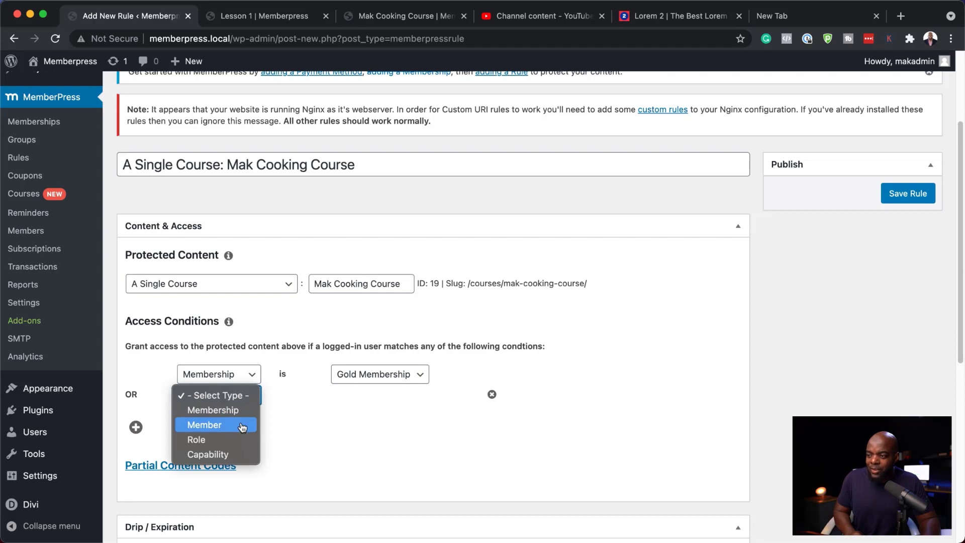
left_click(243, 427)
left_click(365, 398)
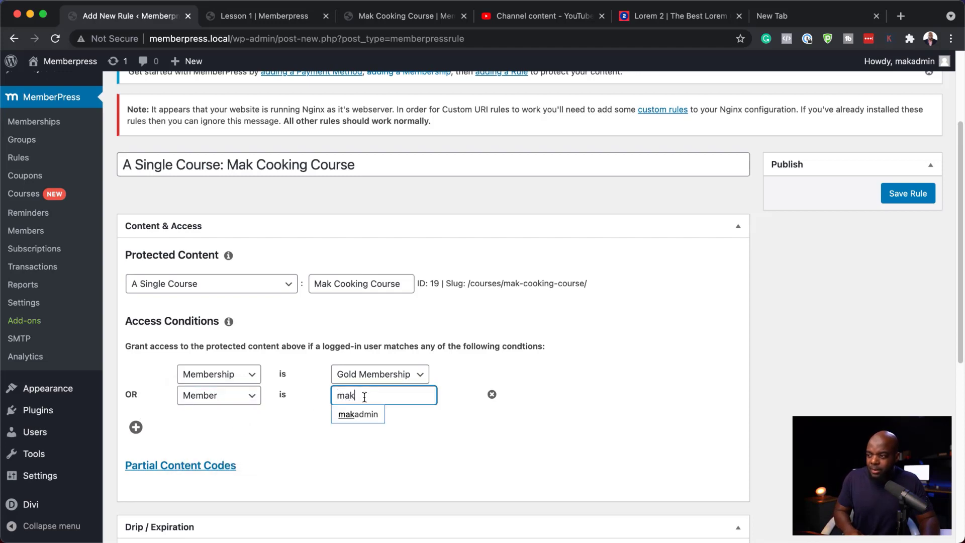
left_click(360, 415)
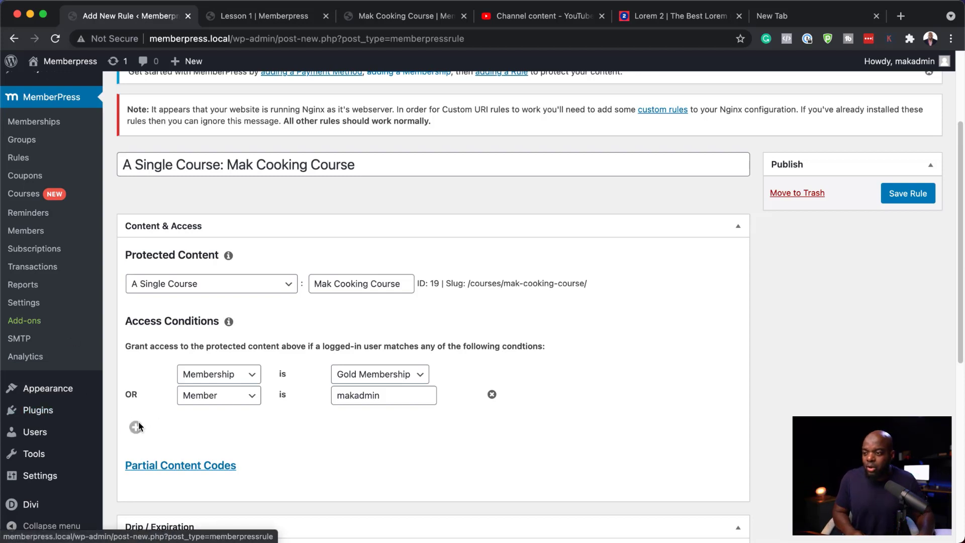
Add a third access condition granting access to the Administrator role
left_click(136, 426)
left_click(231, 417)
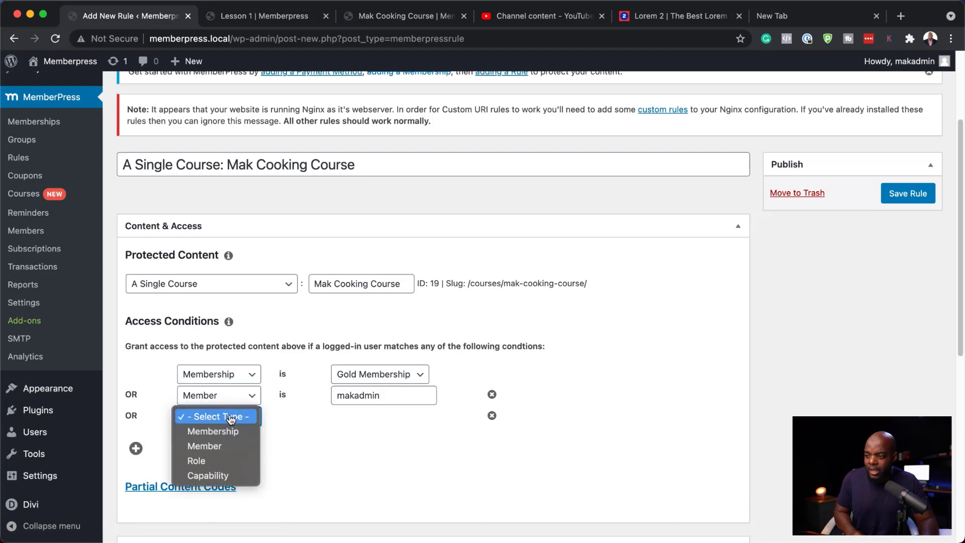
left_click(240, 461)
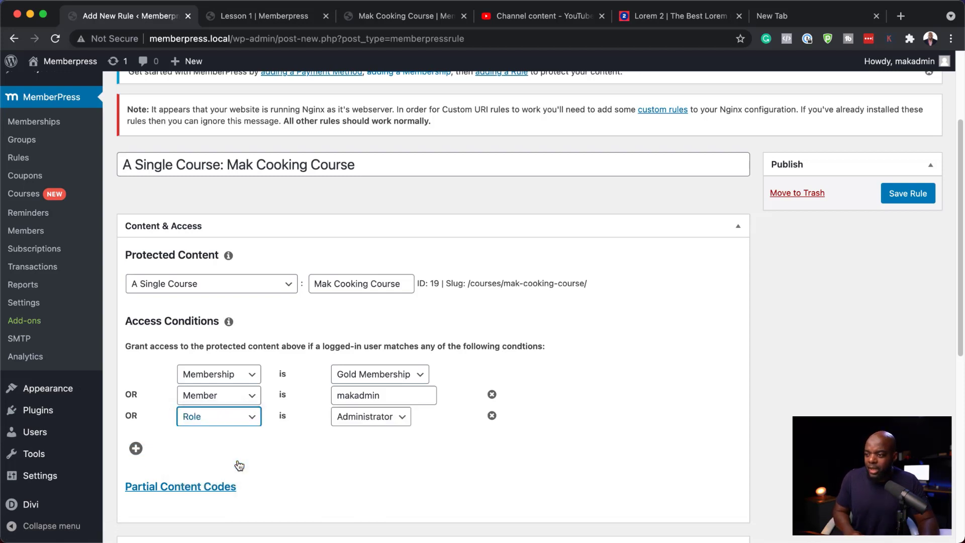
left_click(385, 423)
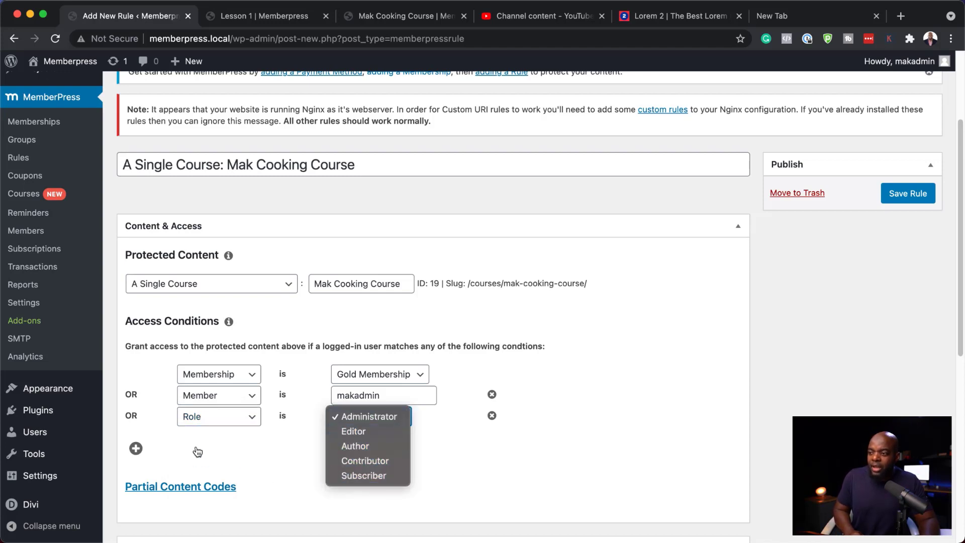
left_click(258, 451)
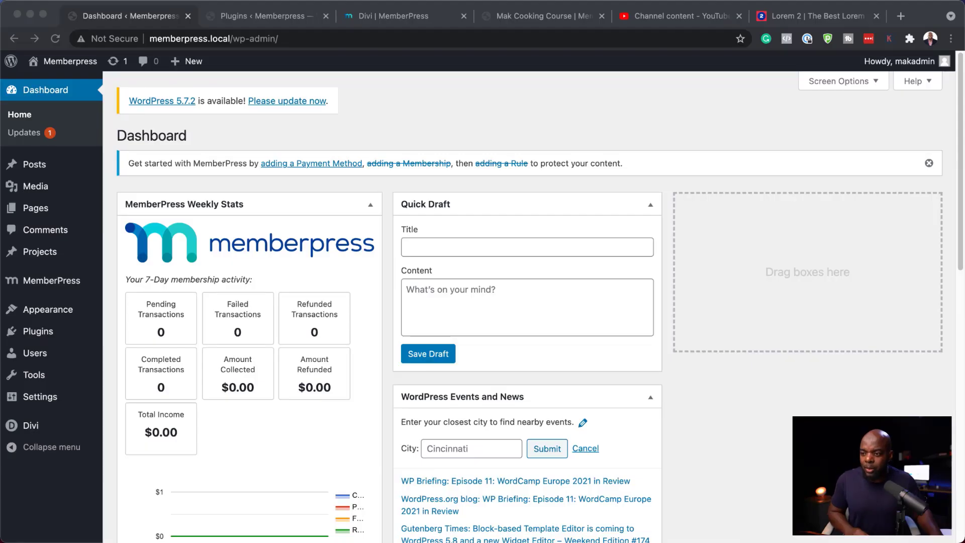
Open the Divi Theme Builder and start a new template, browsing its Use On options for courses and lessons
mouse_move(30, 426)
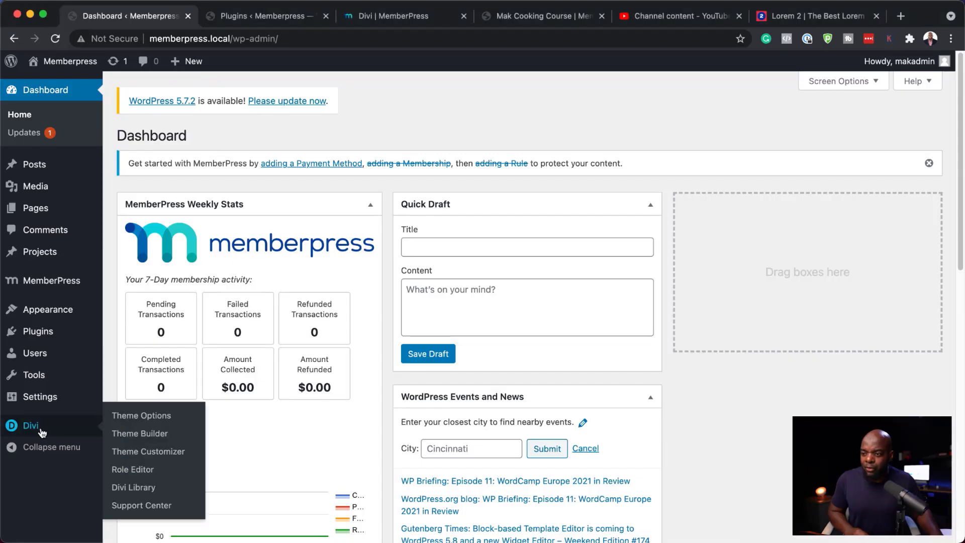
left_click(156, 438)
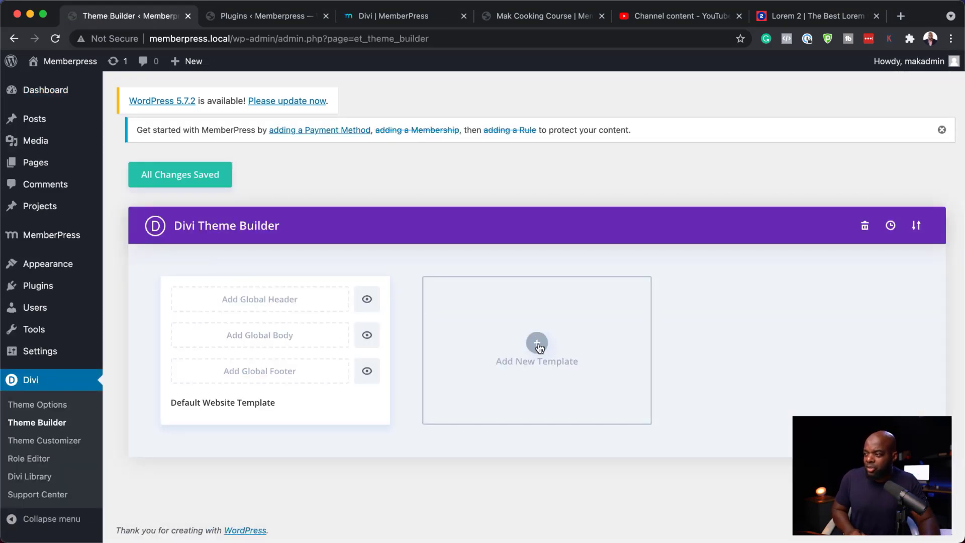
left_click(537, 343)
mouse_move(539, 347)
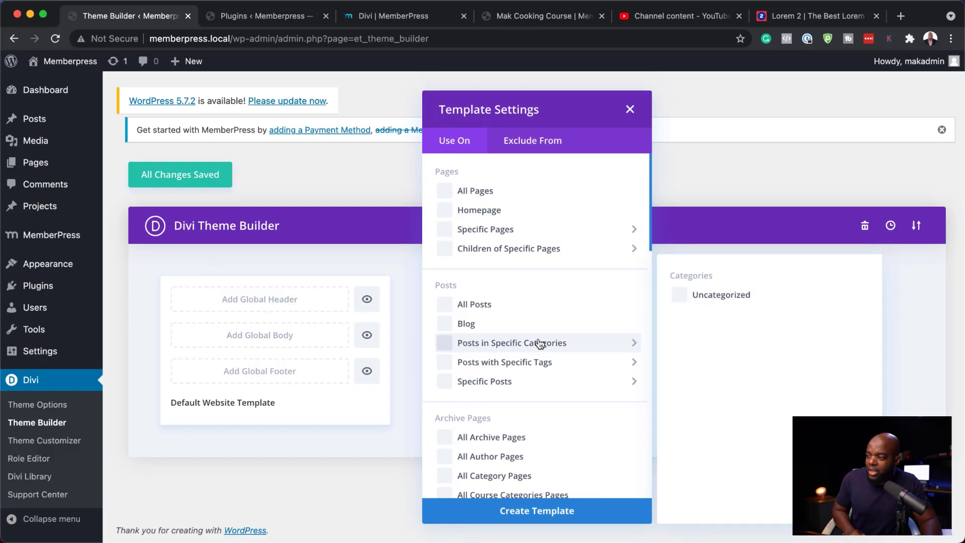
scroll(564, 362, "down", 10)
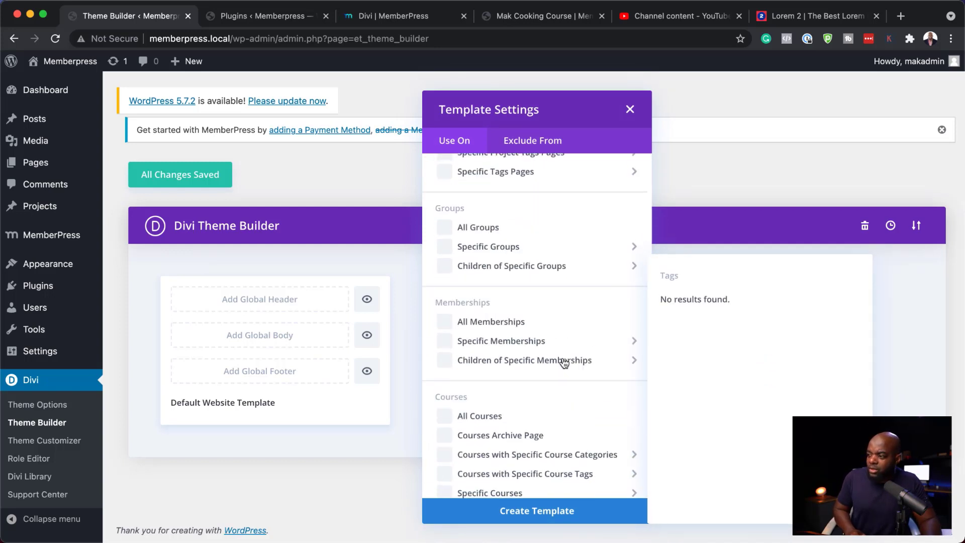
scroll(564, 361, "down", 2)
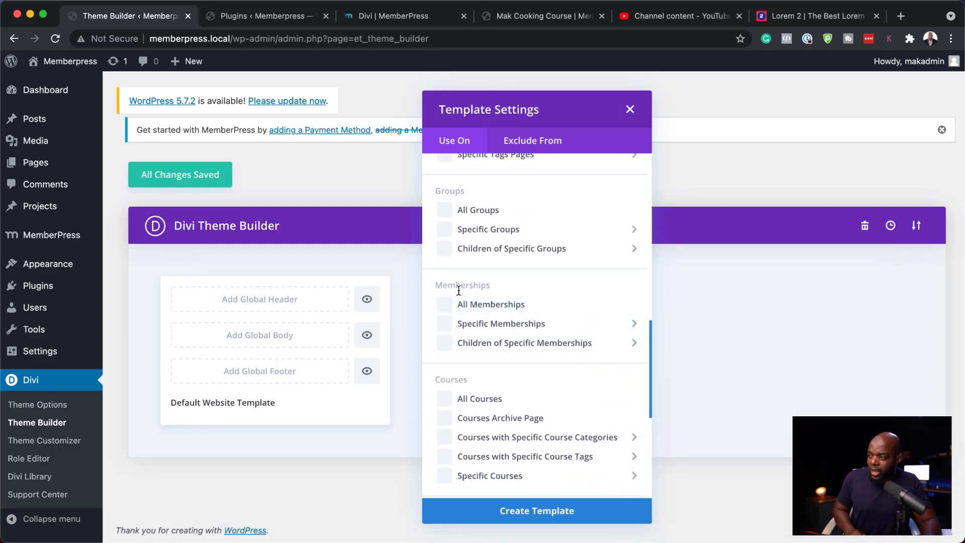
scroll(551, 394, "down", 3)
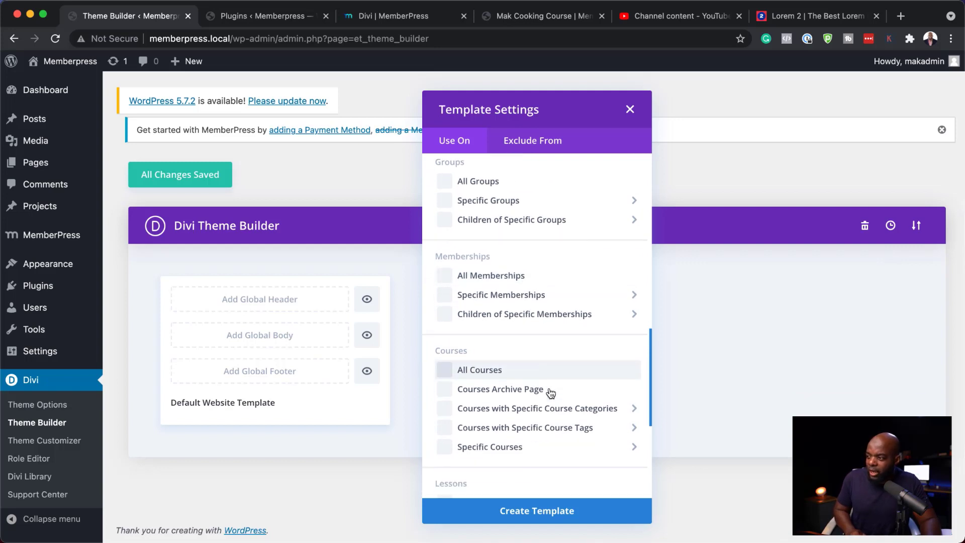
scroll(551, 392, "down", 10)
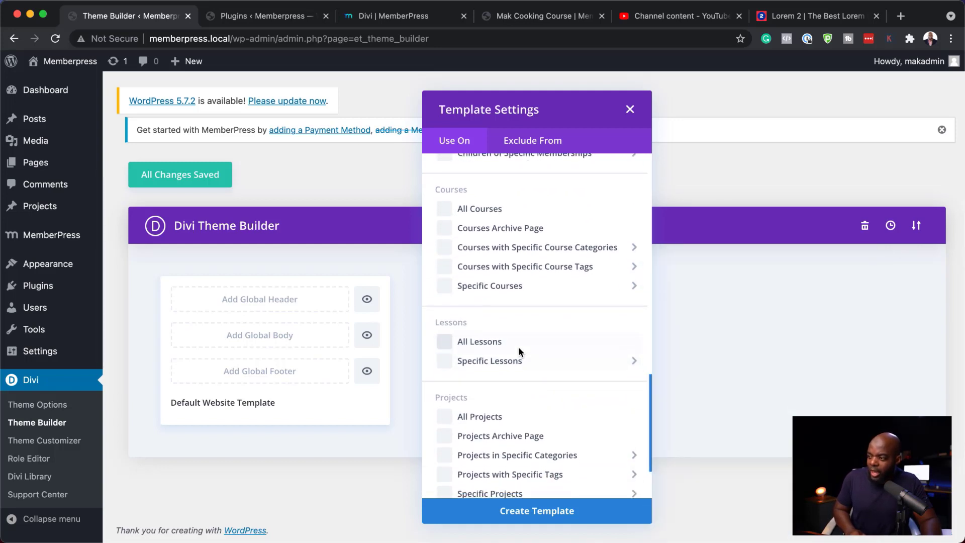
scroll(558, 375, "down", 1)
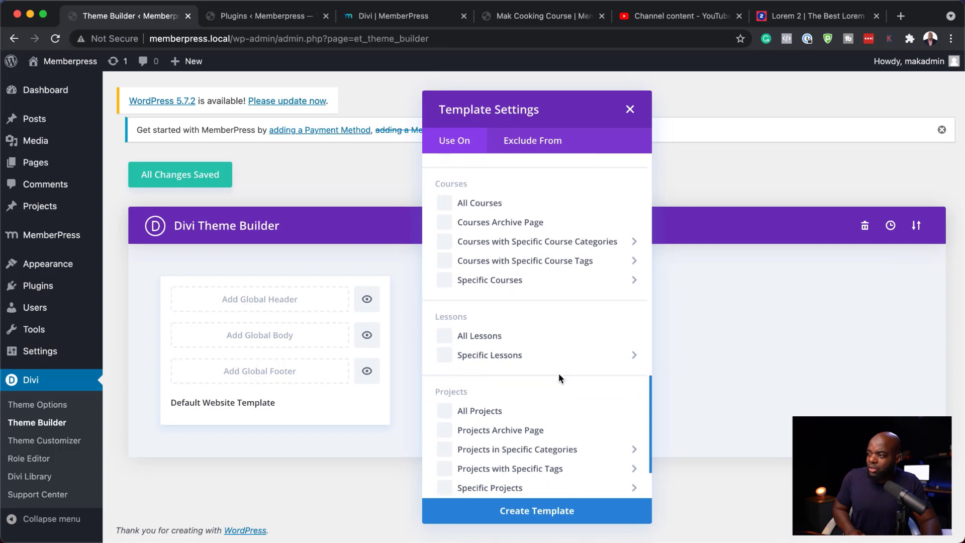
scroll(559, 373, "up", 12)
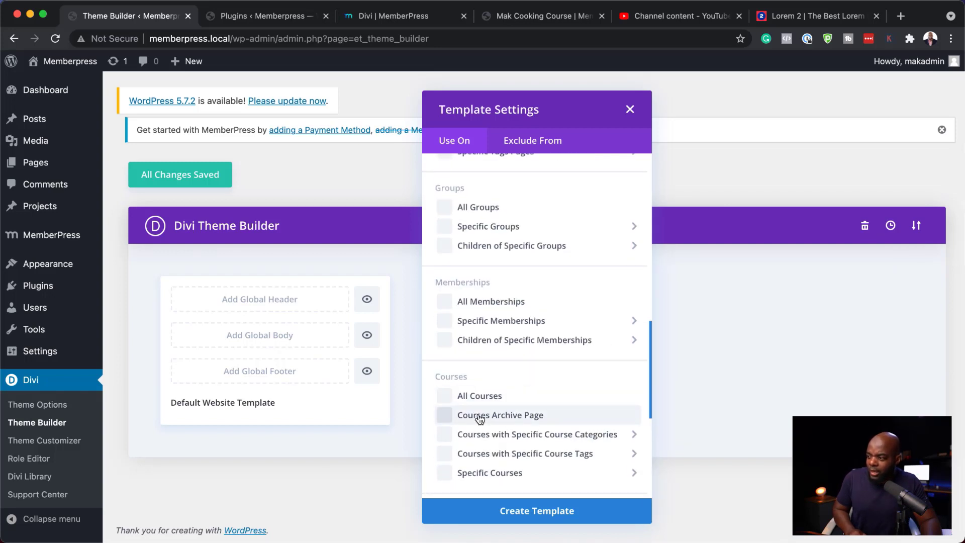